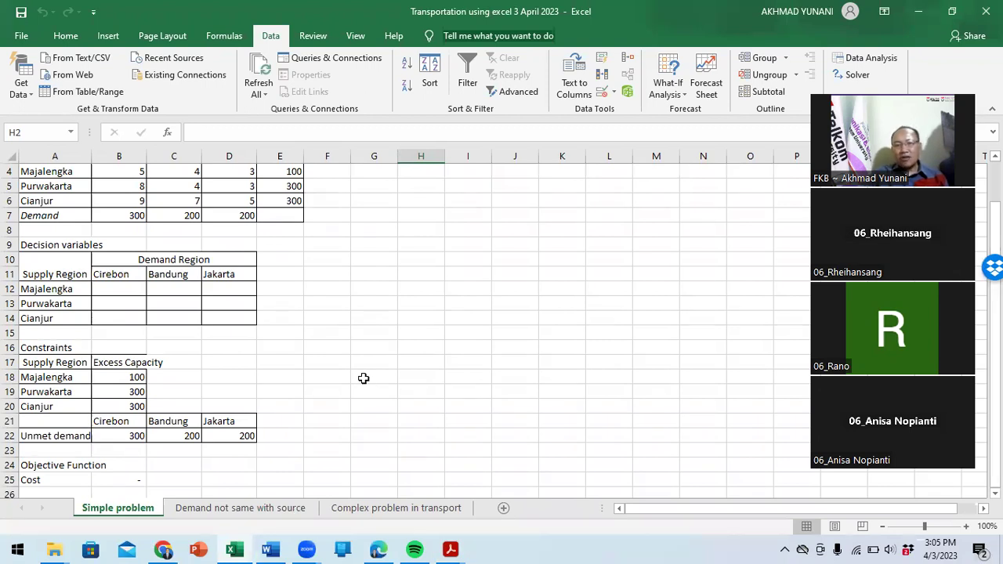
Set the zoom of the Simple problem worksheet to 120% with the cost and capacity inputs in view
scroll(363, 378, up, 1)
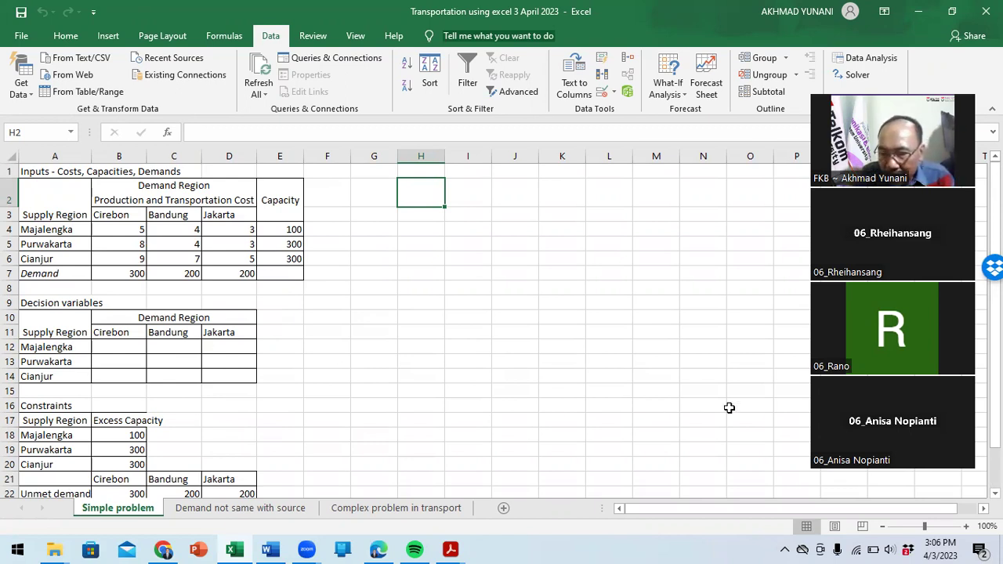
click(966, 527)
click(966, 527)
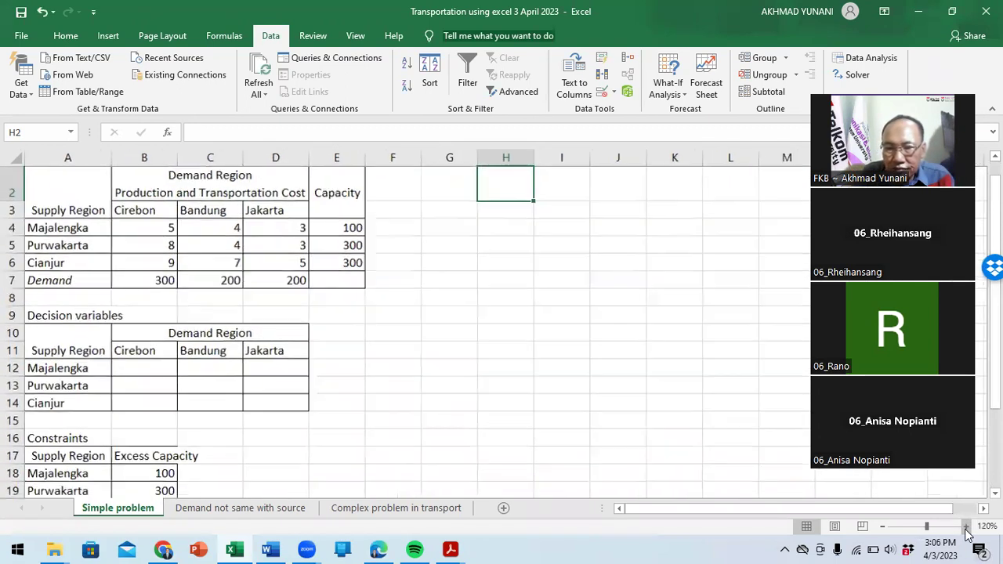
click(431, 354)
scroll(431, 354, up, 1)
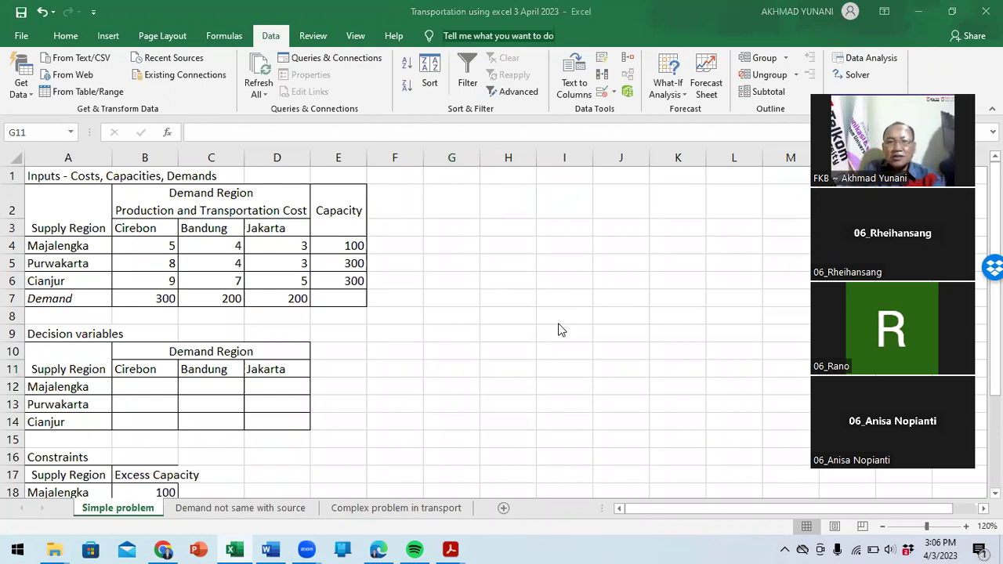
Check in the application's add-ins manager whether the Solver Add-in is enabled, and close it without changing anything
click(65, 36)
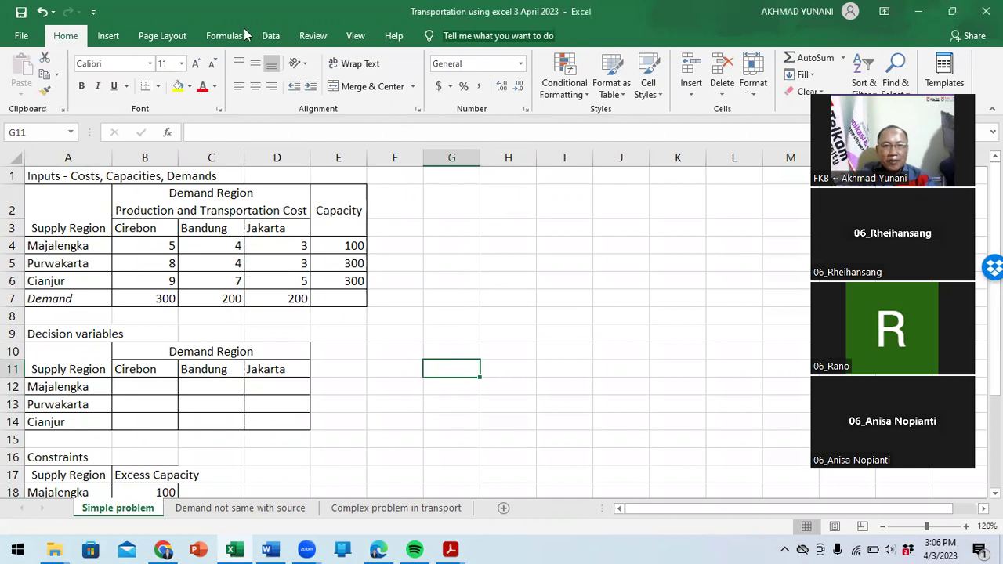
click(271, 37)
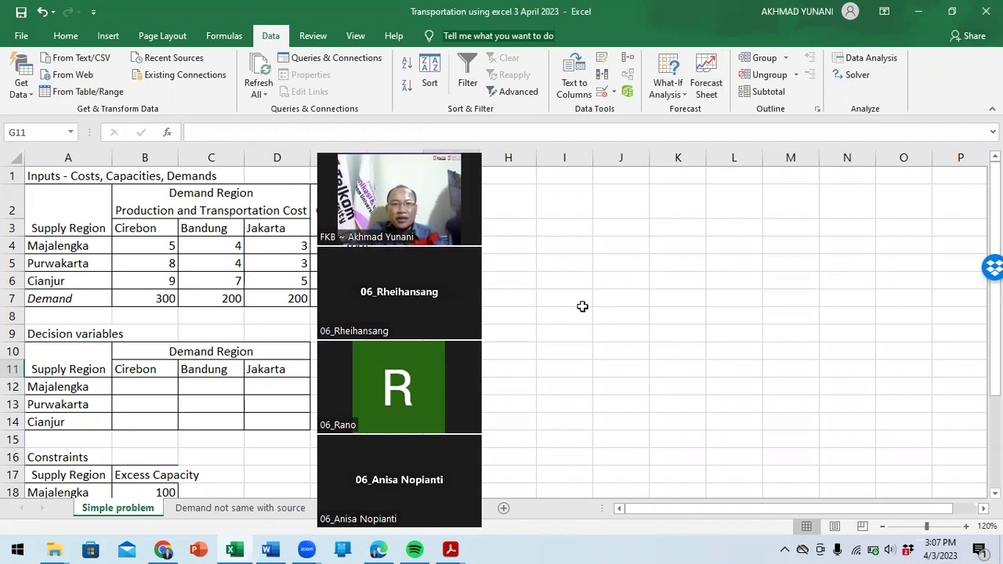
click(22, 37)
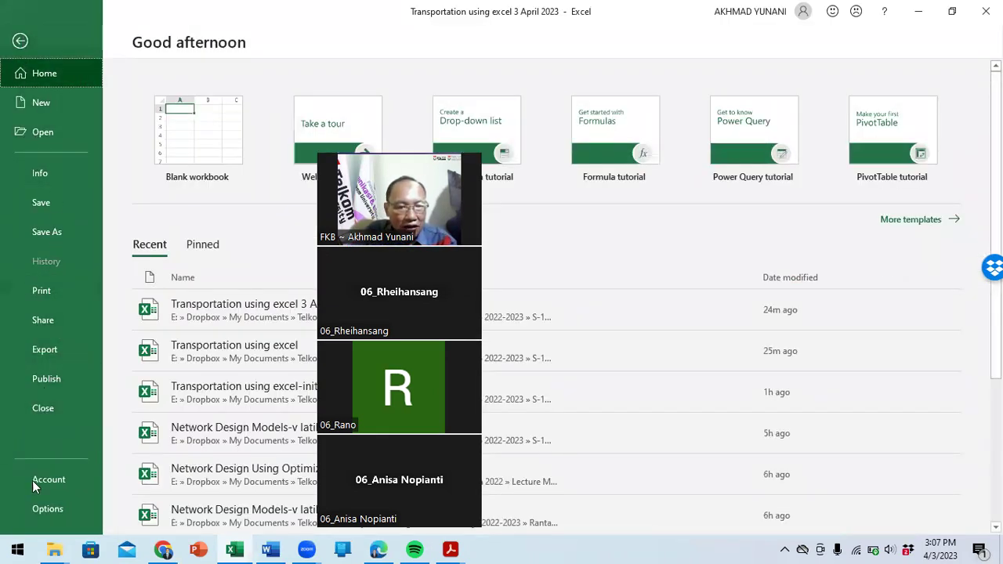
click(50, 512)
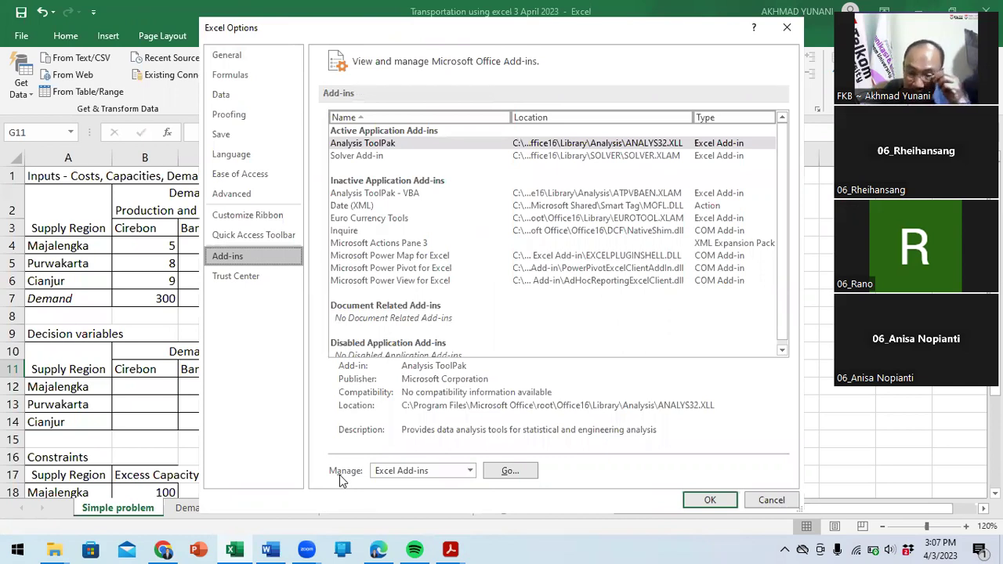
click(511, 473)
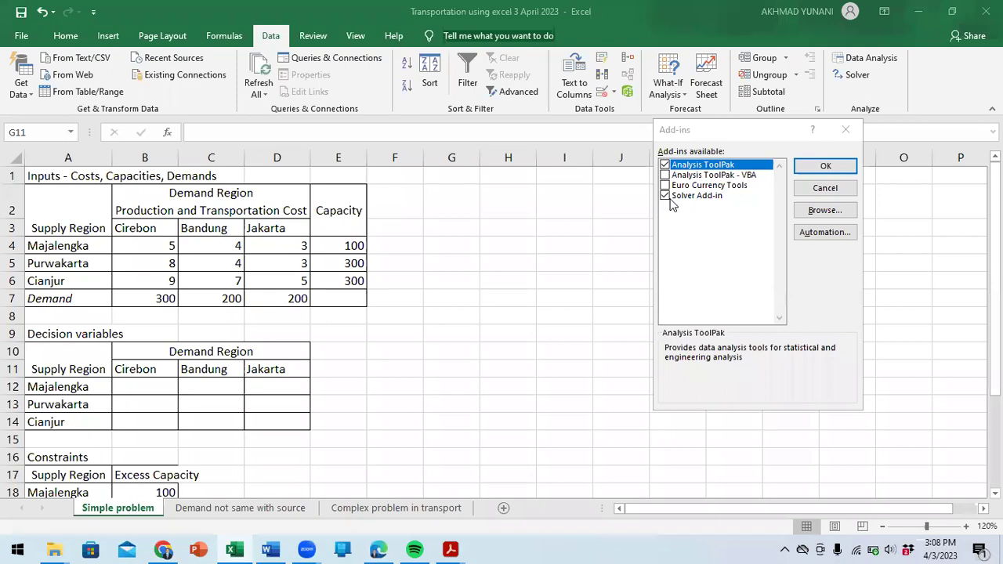
click(839, 191)
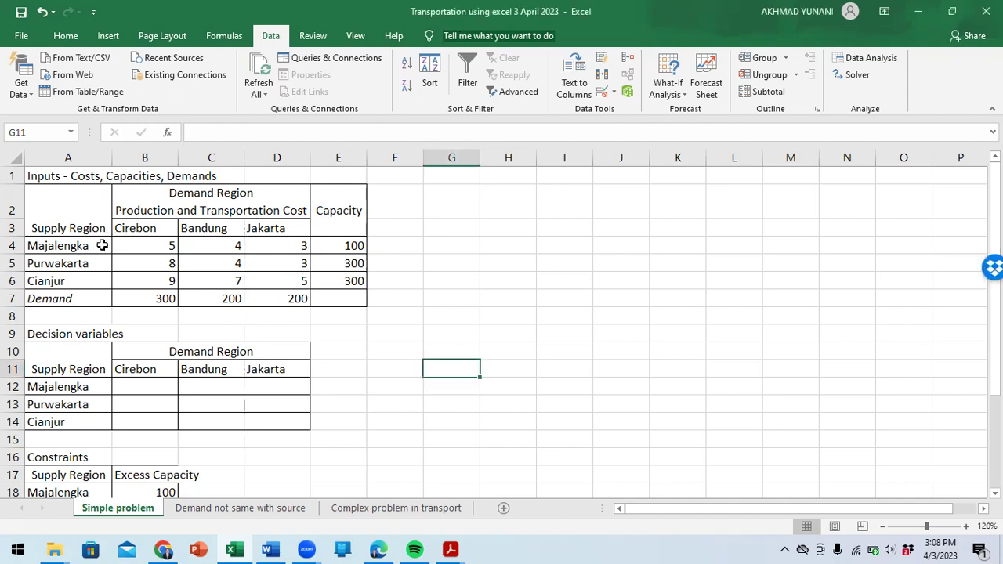
Examine the inputs table's headings, the supply regions Majalengka, Purwakarta and Cianjur, and the capacity of each
click(39, 176)
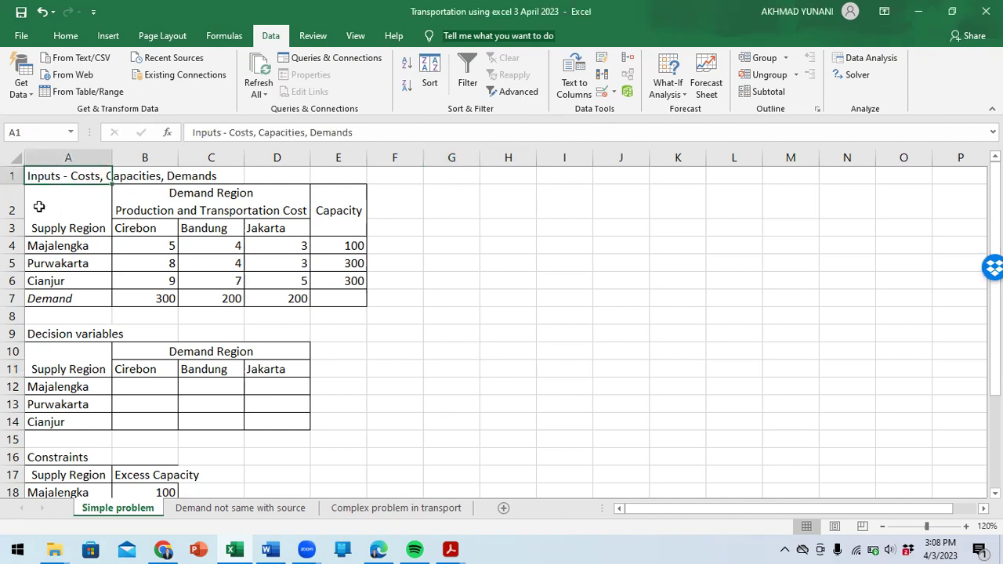
click(40, 204)
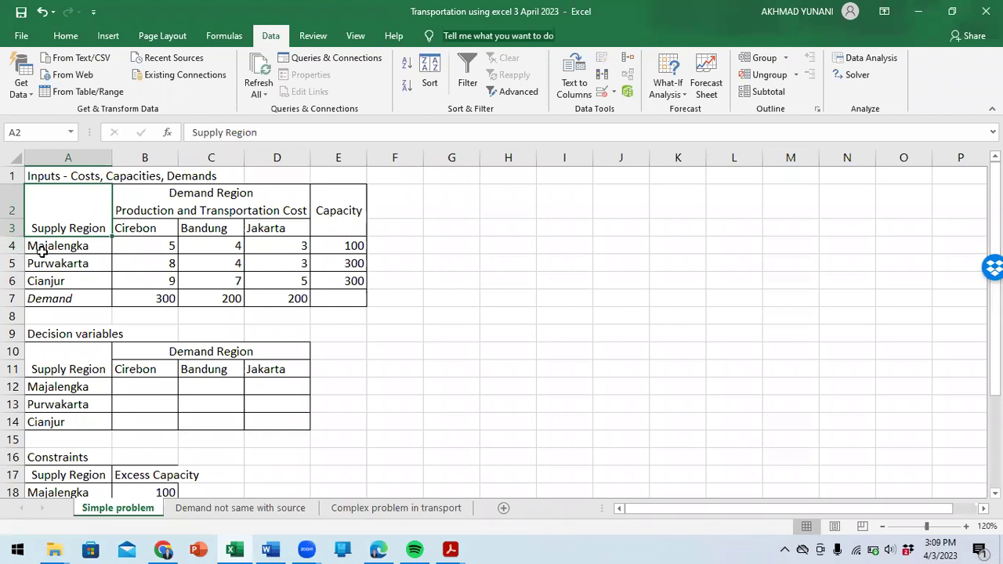
click(153, 216)
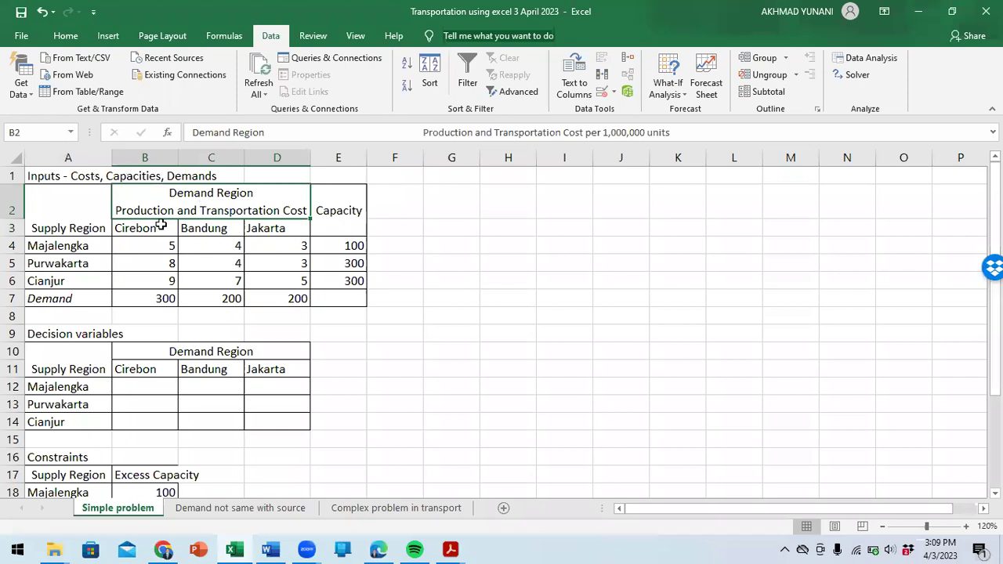
click(159, 224)
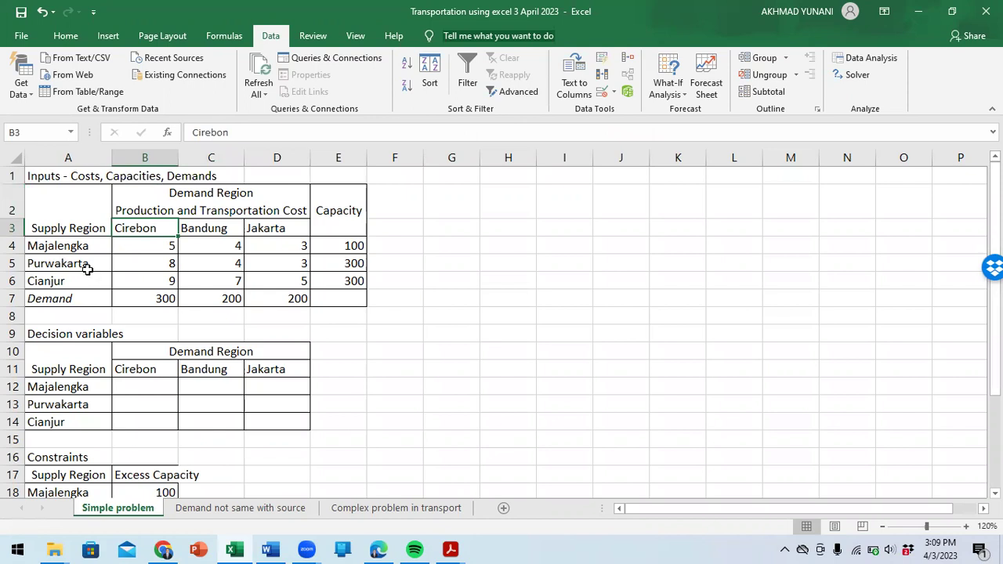
click(64, 246)
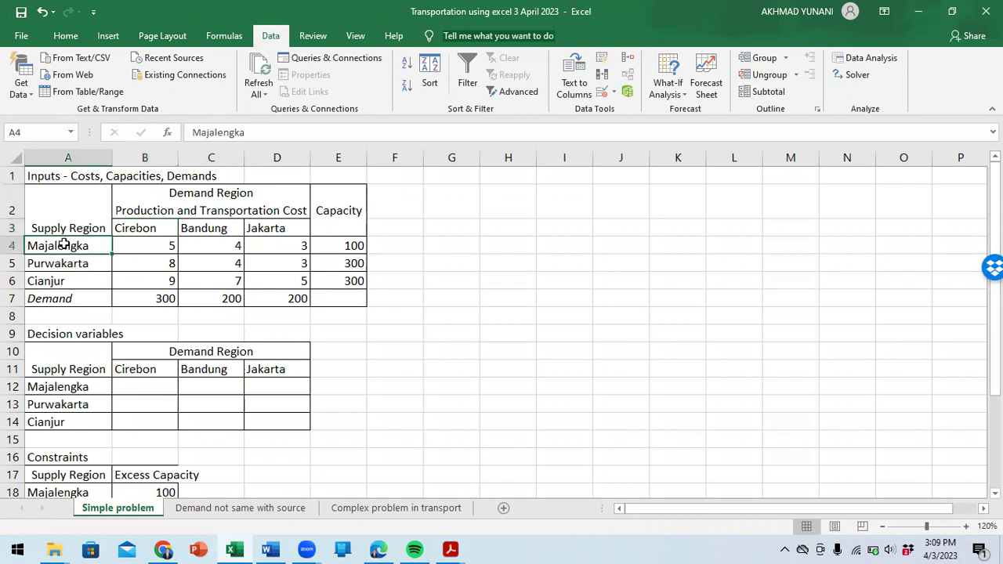
click(68, 264)
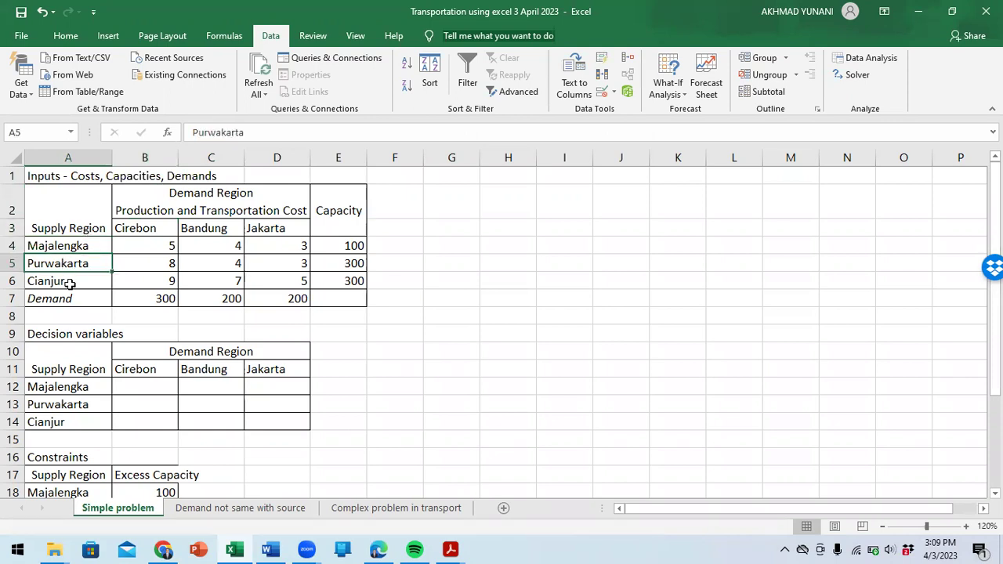
click(70, 282)
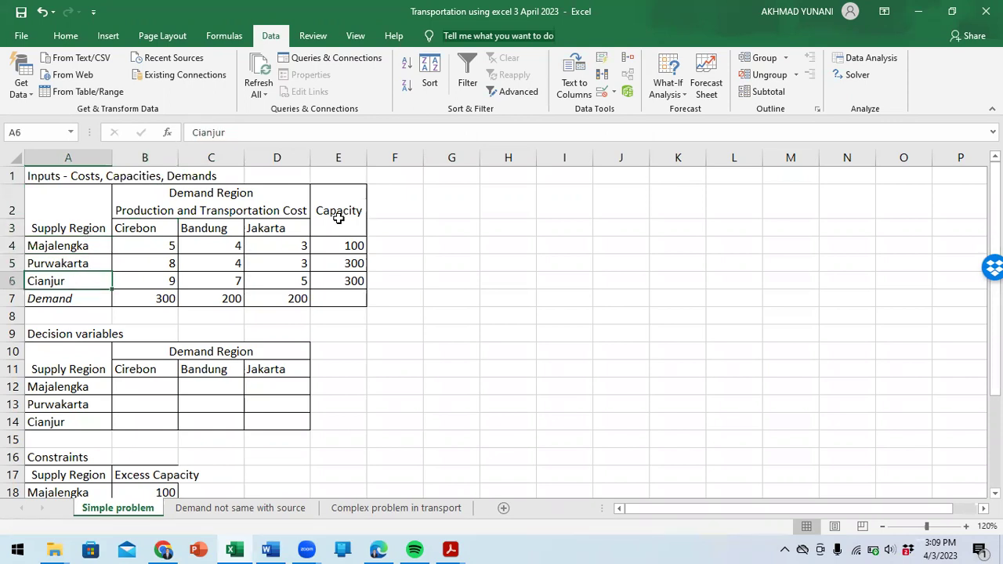
click(343, 245)
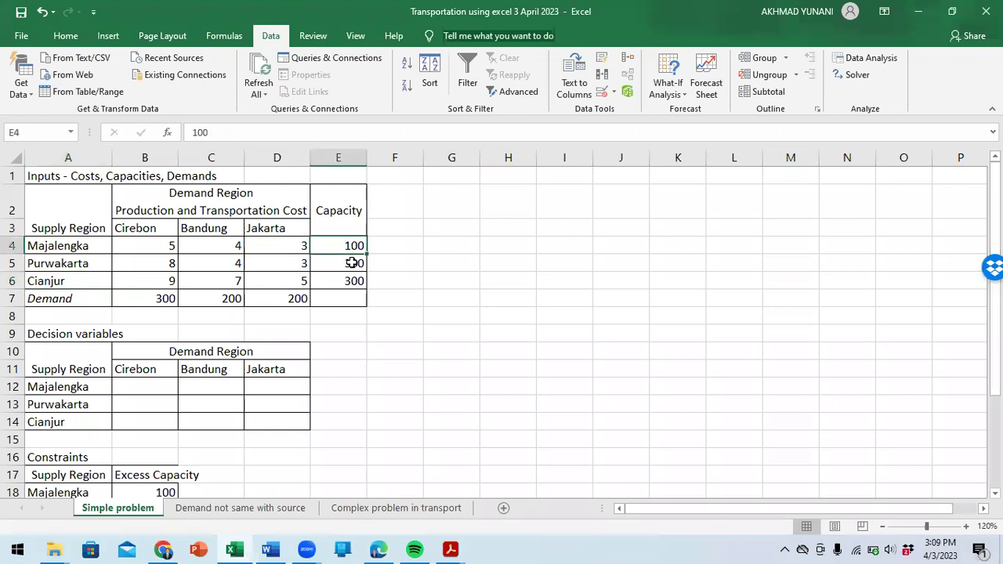
click(355, 263)
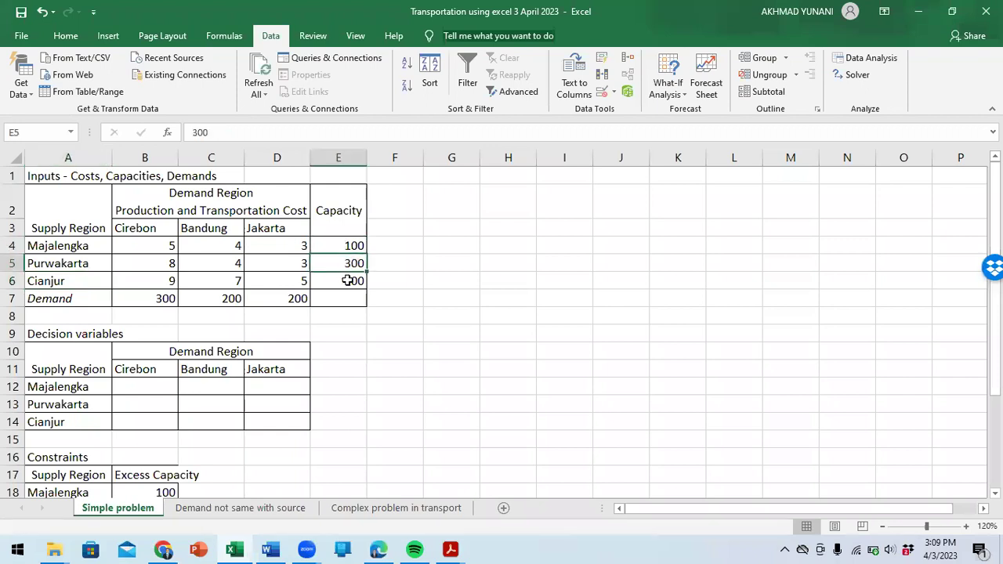
click(349, 282)
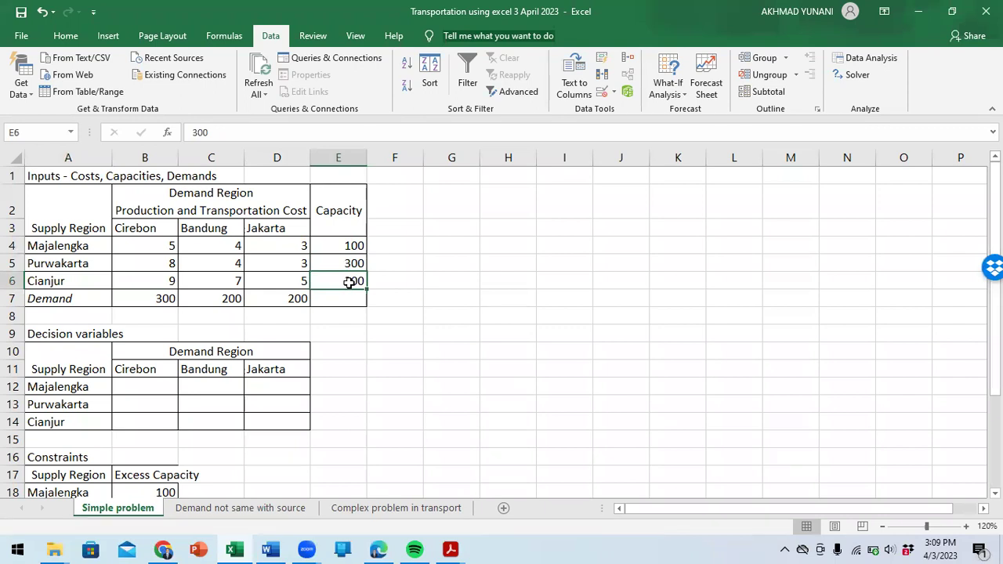
Review the demand regions Cirebon, Bandung and Jakarta and the demand quantity of each in the inputs table
click(155, 229)
click(208, 228)
click(276, 226)
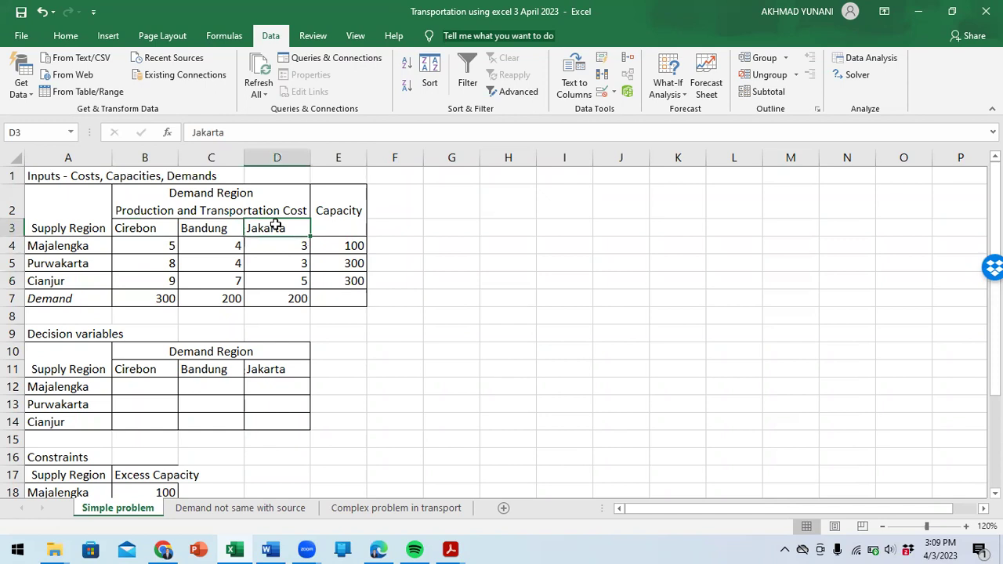
click(160, 293)
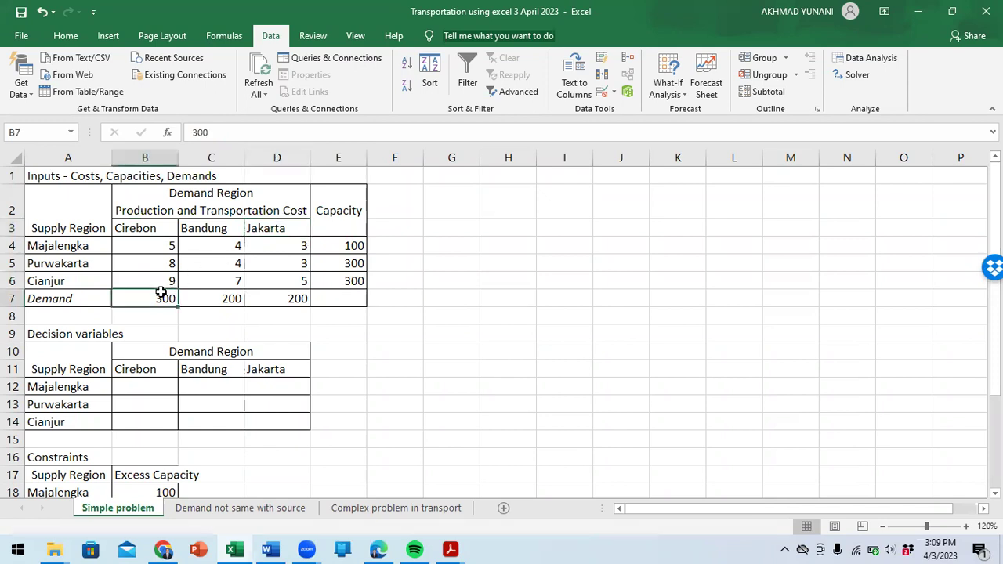
click(225, 299)
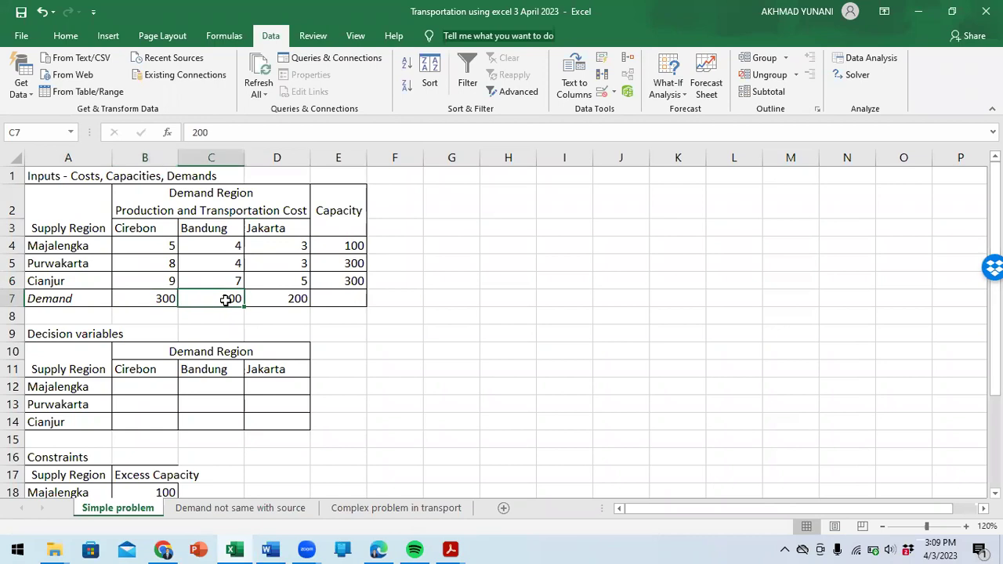
click(290, 300)
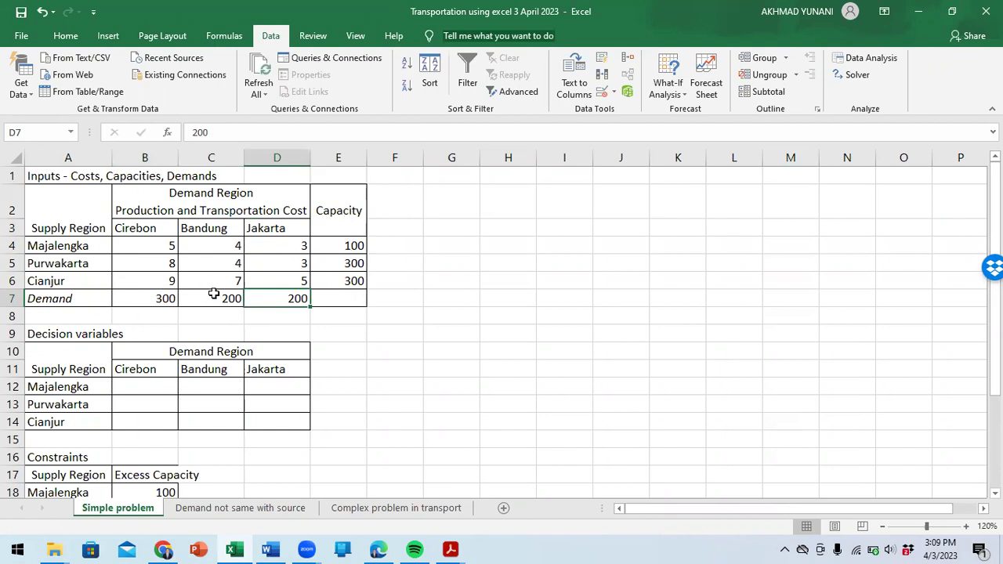
Compare the sum of the capacities in E4:E6 with the sum of the demands in B7:D7
drag(353, 243, 359, 284)
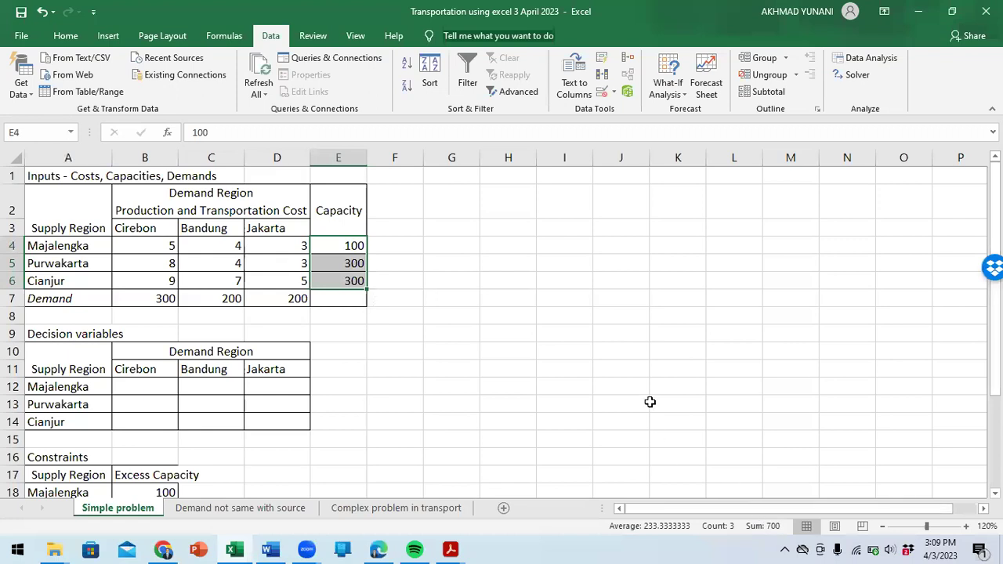
drag(146, 294, 276, 291)
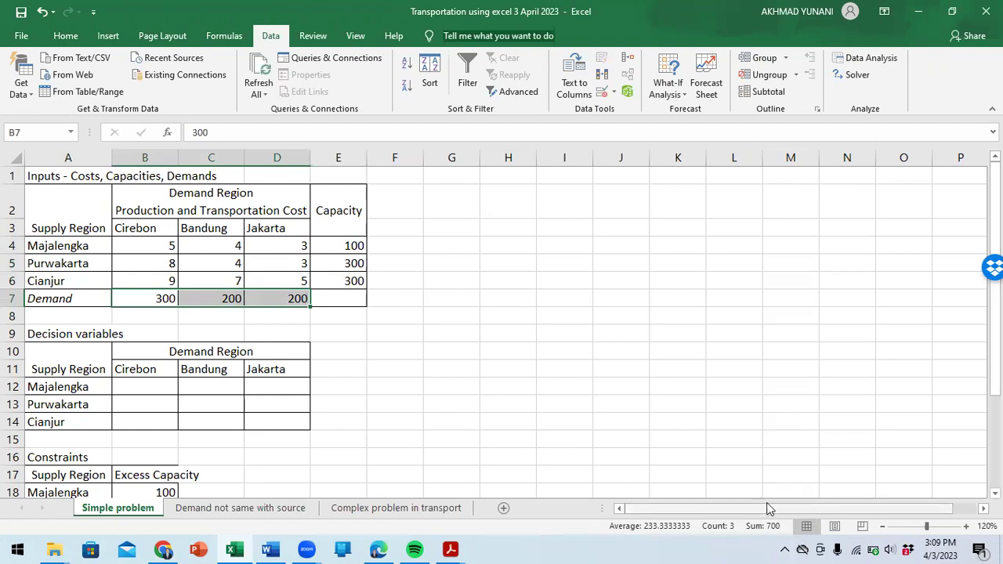
click(532, 390)
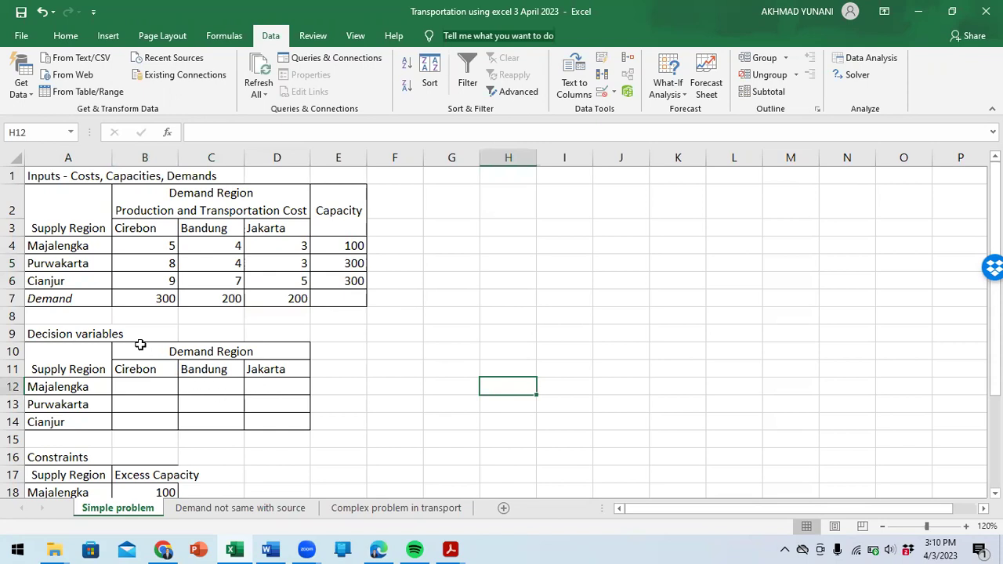
Examine the decision variables table, matching the empty cells B12:D14 to their supply and demand regions, starting with Majalengka to Cirebon
click(48, 333)
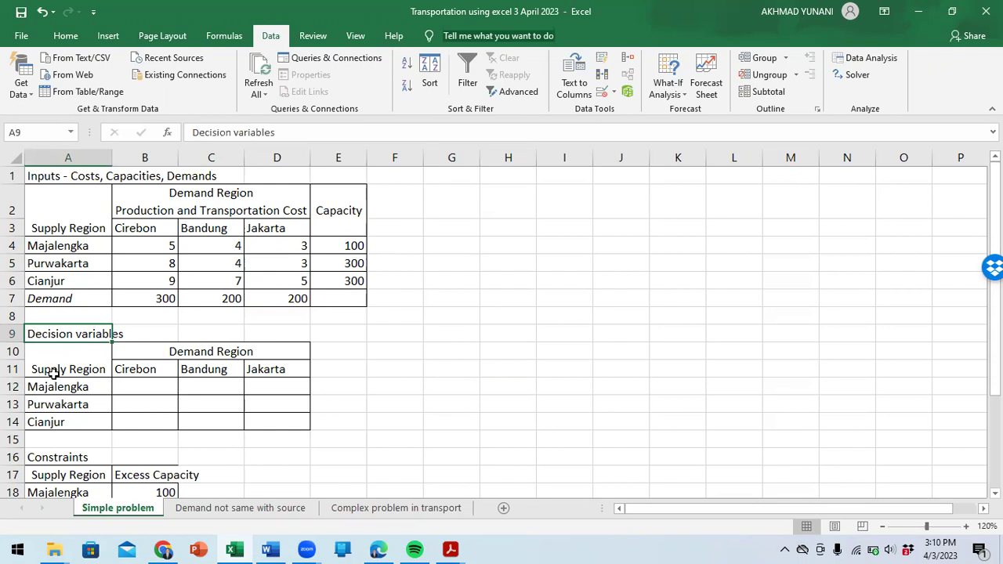
click(127, 390)
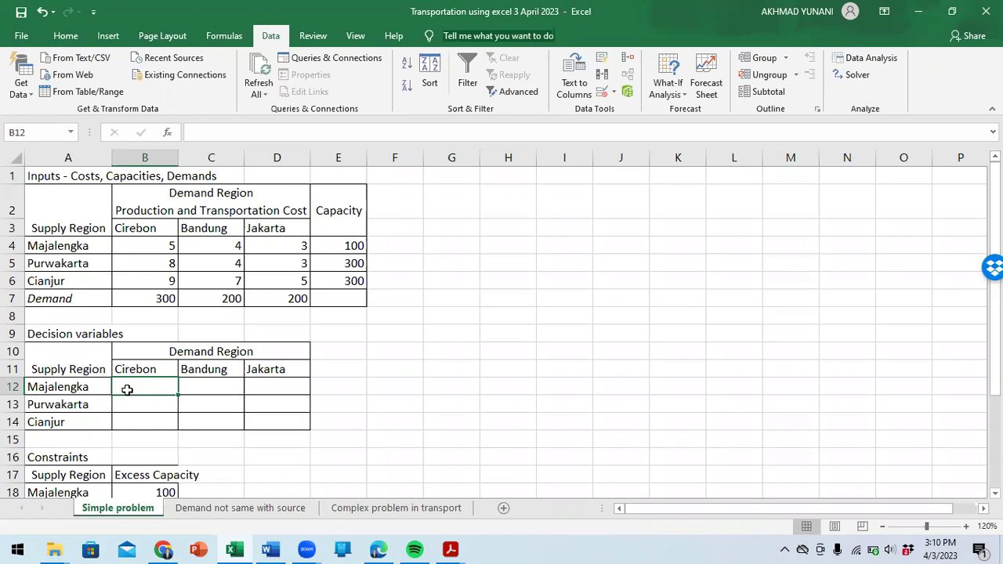
click(62, 389)
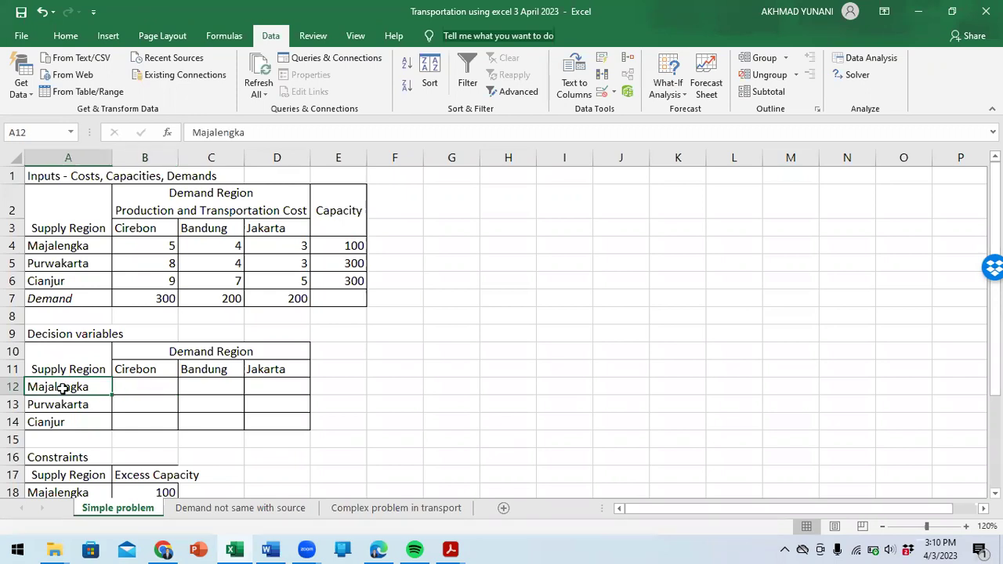
click(132, 369)
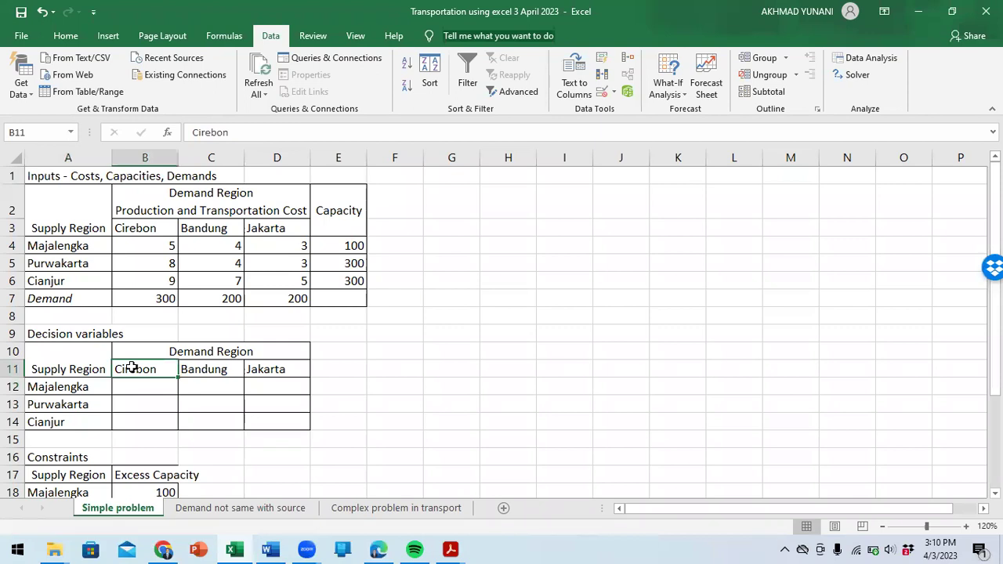
click(126, 388)
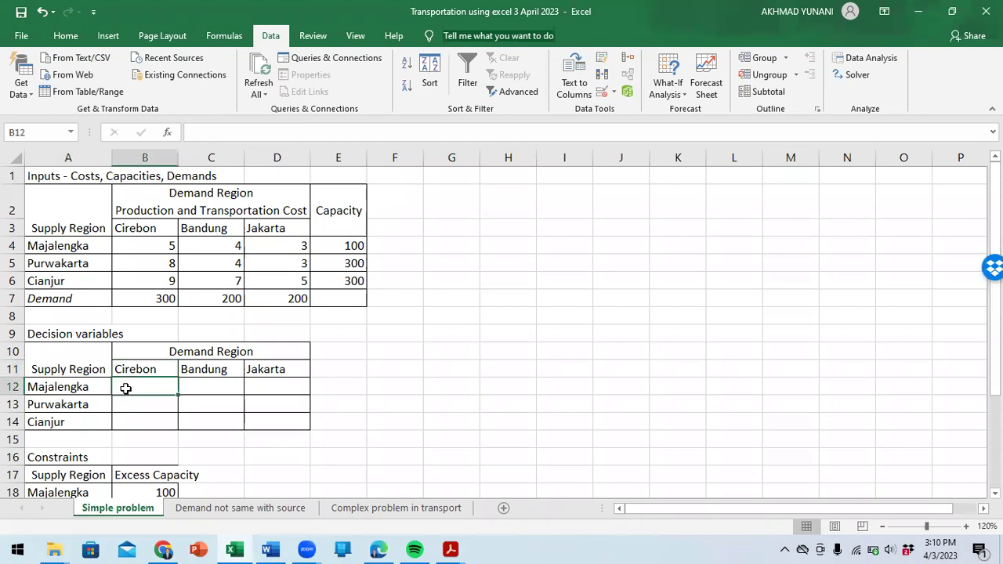
drag(125, 388, 271, 421)
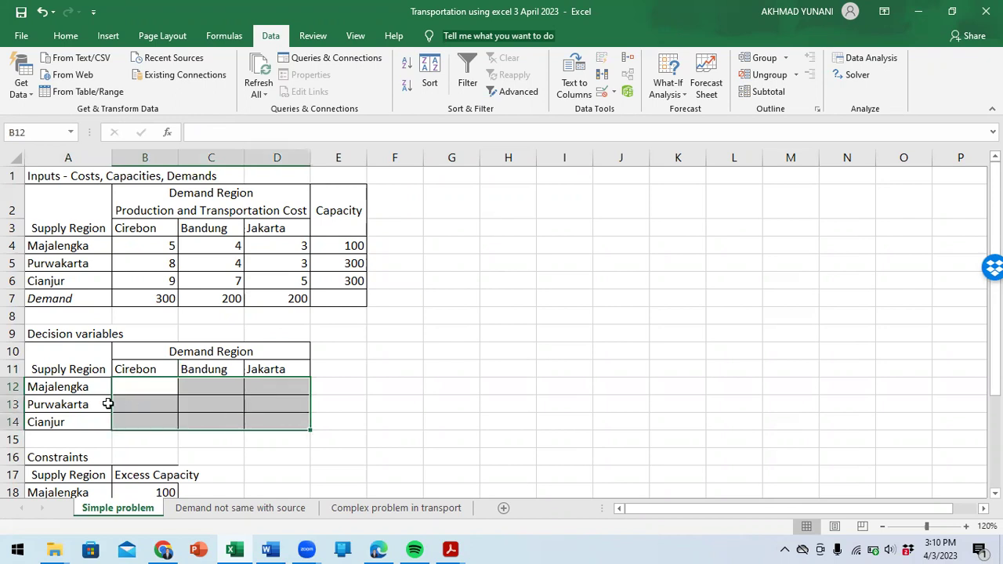
click(81, 387)
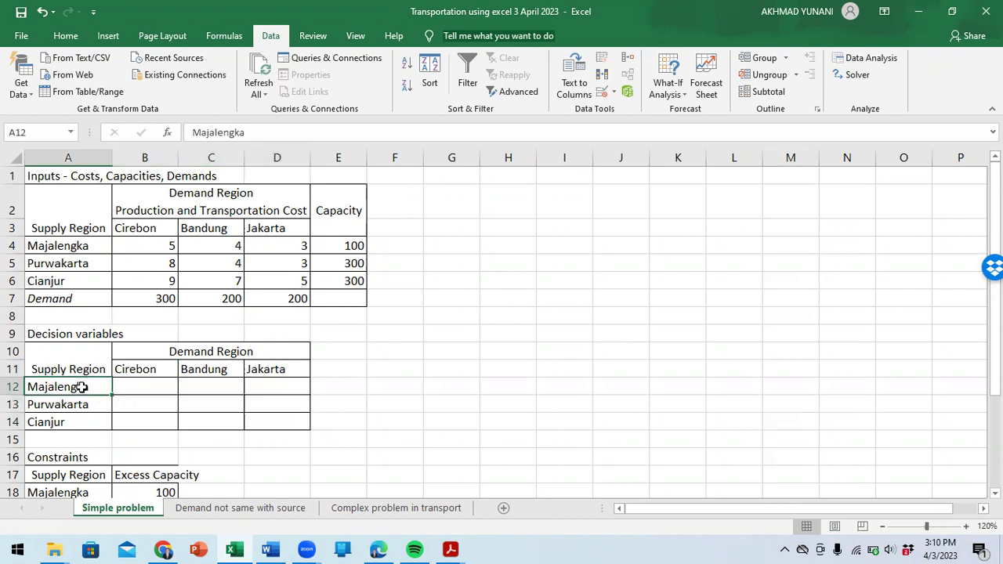
click(123, 387)
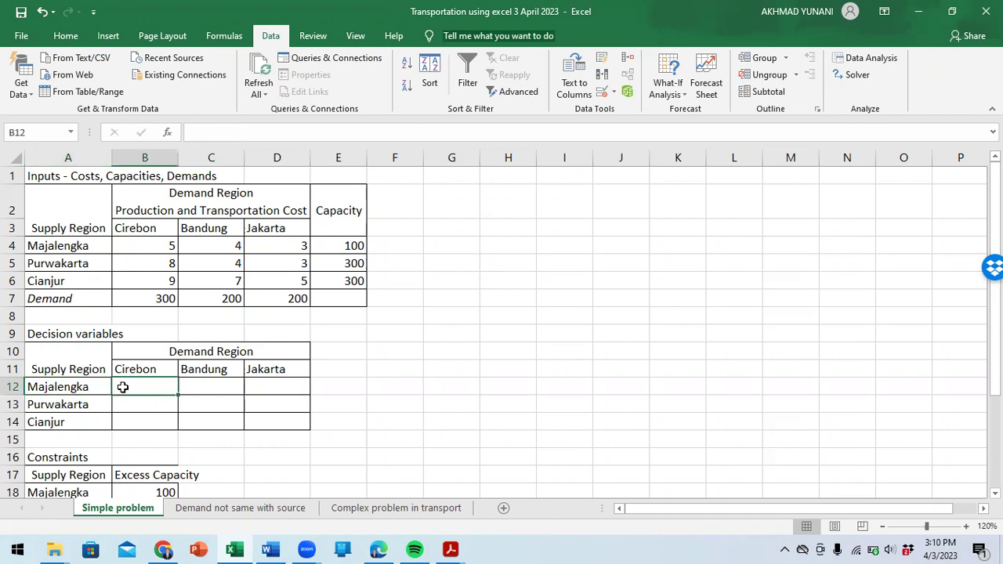
click(52, 389)
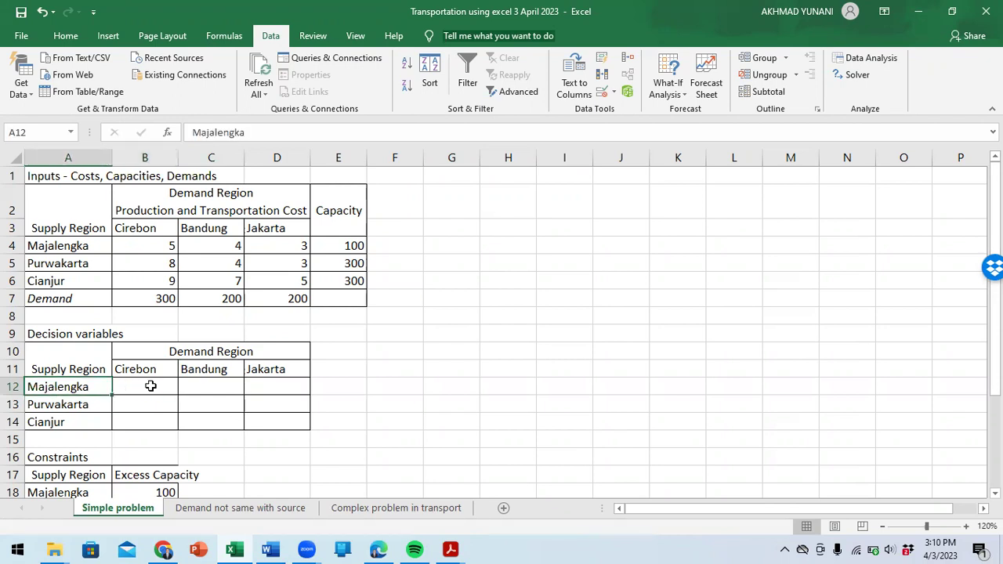
Match the empty decision cells C12 and D12 to the Majalengka–Bandung and Majalengka–Jakarta routes in the decision variables table
click(209, 383)
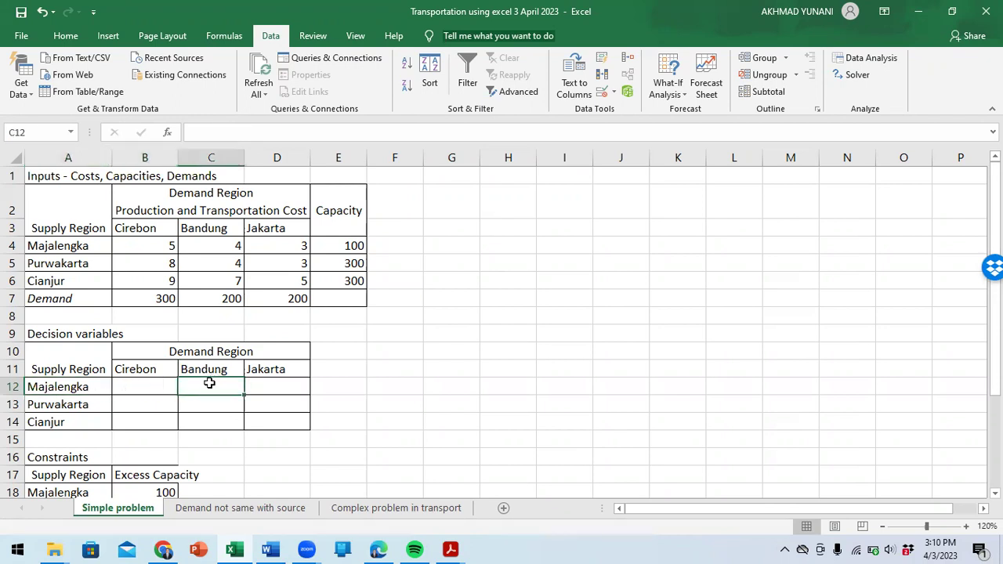
click(90, 387)
click(269, 380)
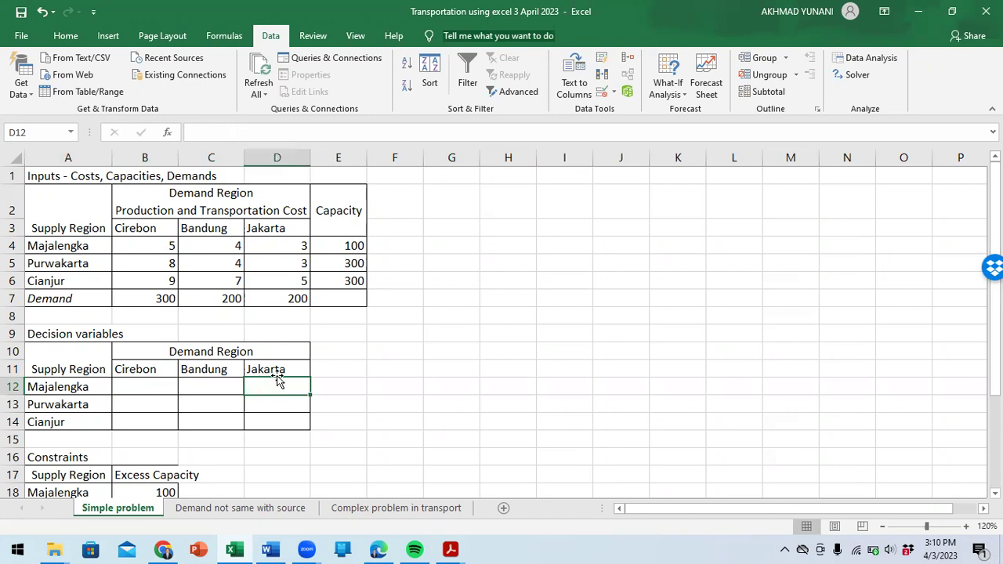
click(49, 335)
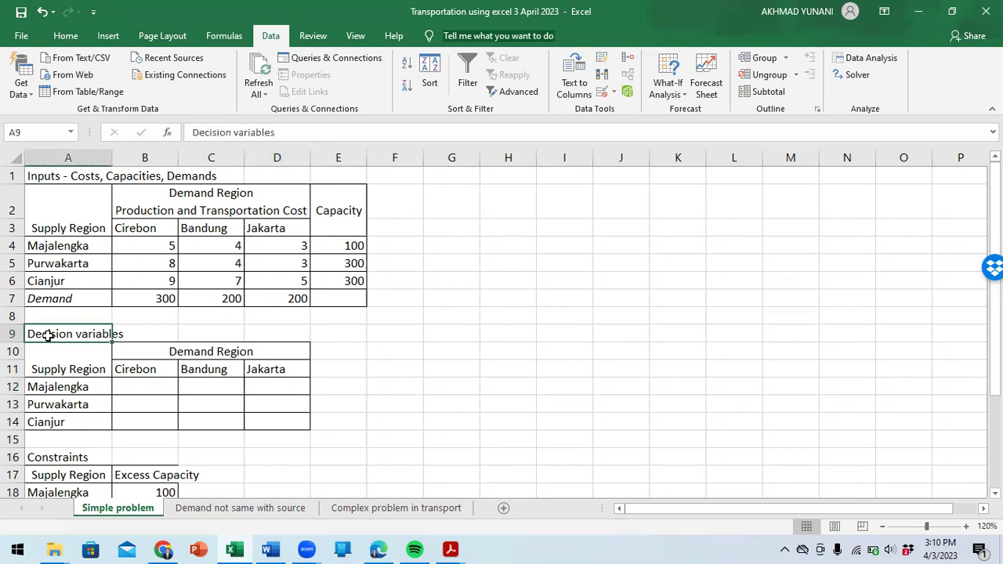
Examine the constraints section, checking the excess capacity formulas in B18:B20 for Majalengka, Purwakarta and Cianjur and the unmet demand row
scroll(49, 336, down, 1)
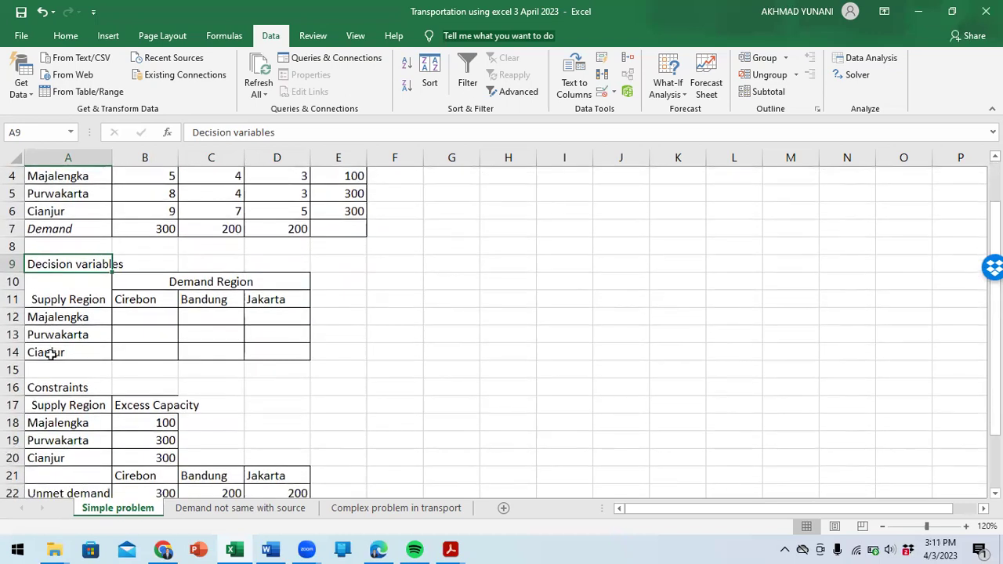
click(59, 387)
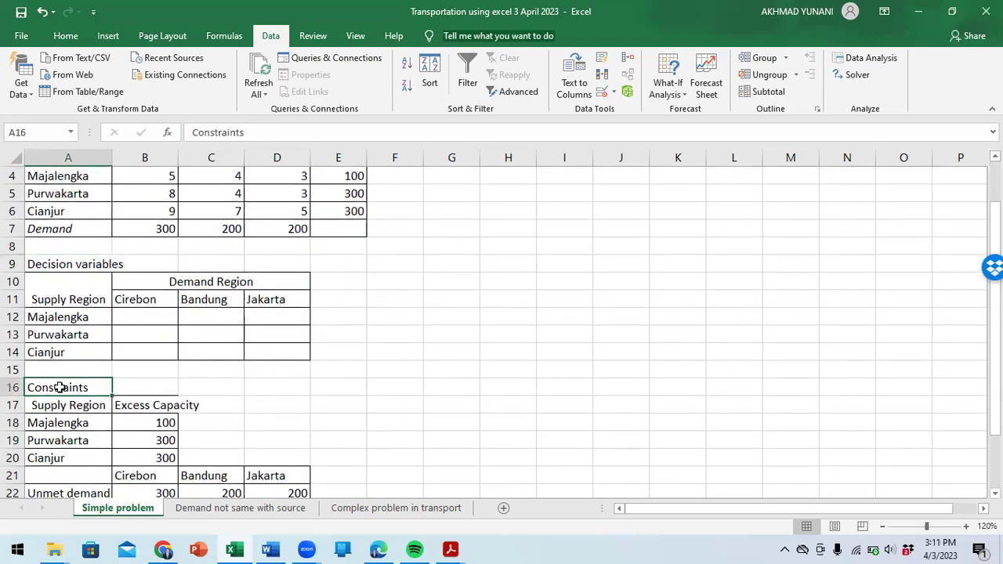
scroll(59, 387, down, 1)
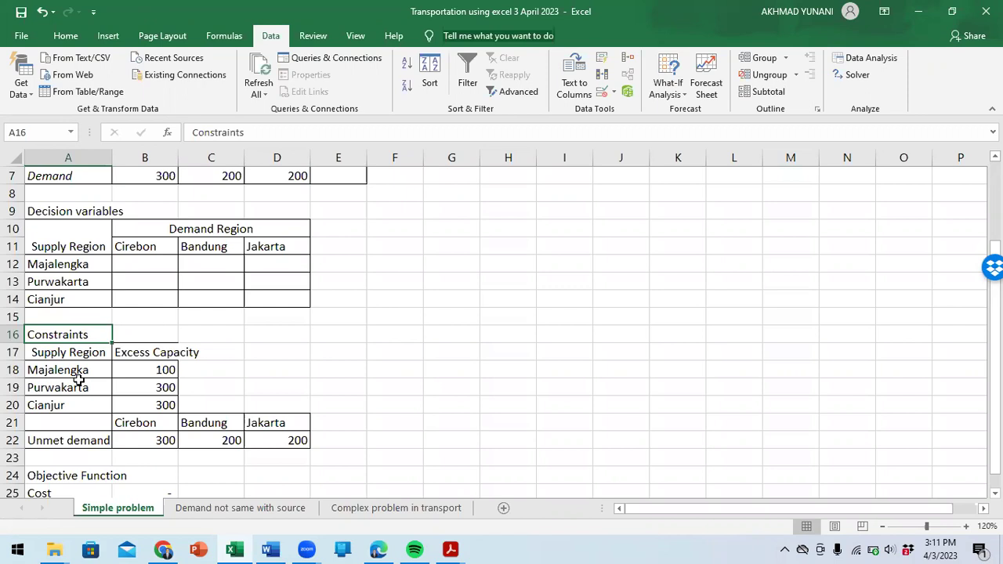
click(138, 362)
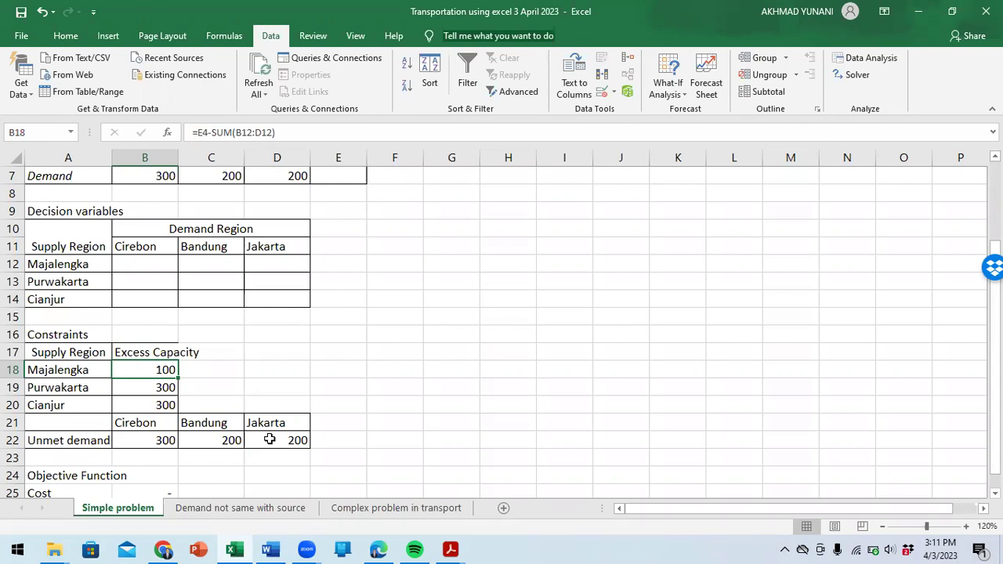
click(153, 387)
click(159, 417)
click(154, 405)
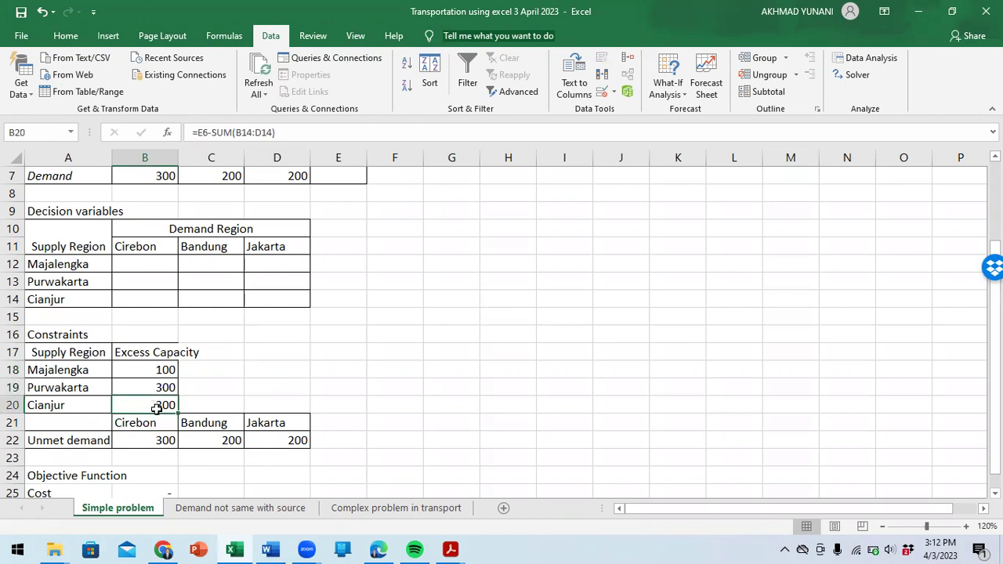
Clear the existing excess capacity formulas in B18:B20 and the unmet demand formulas in B22:D22
click(164, 371)
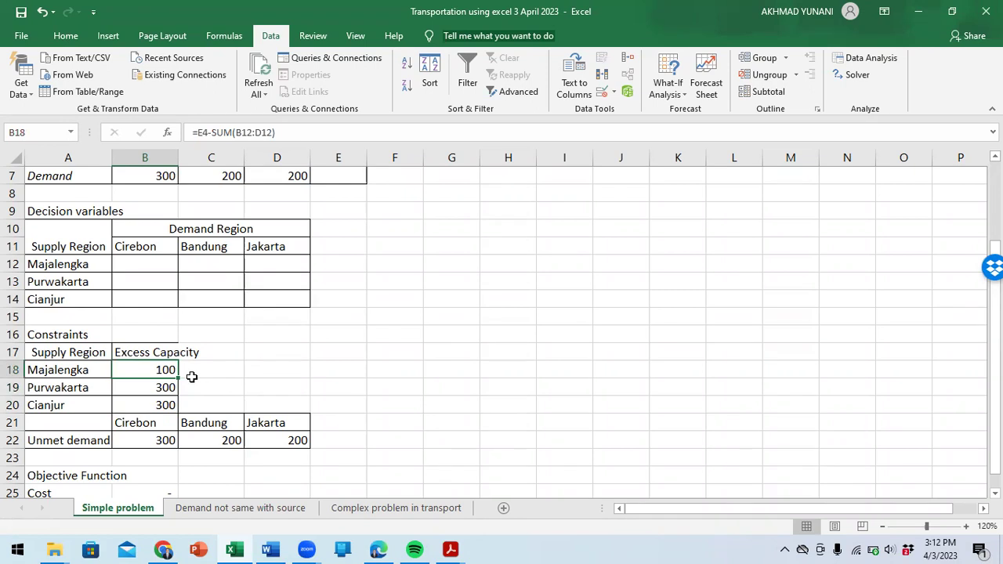
text(=)
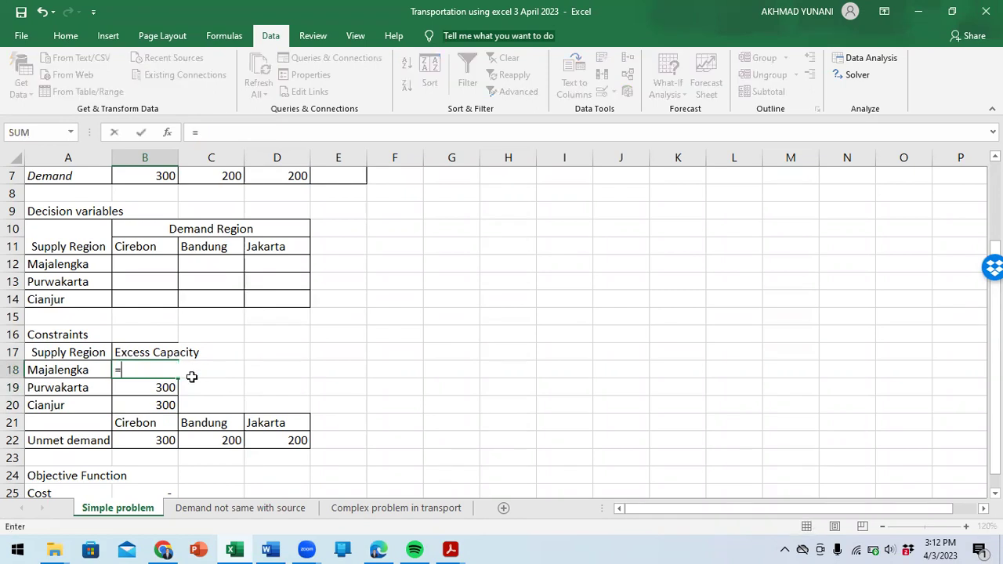
key(Escape)
drag(167, 379, 162, 395)
key(Delete)
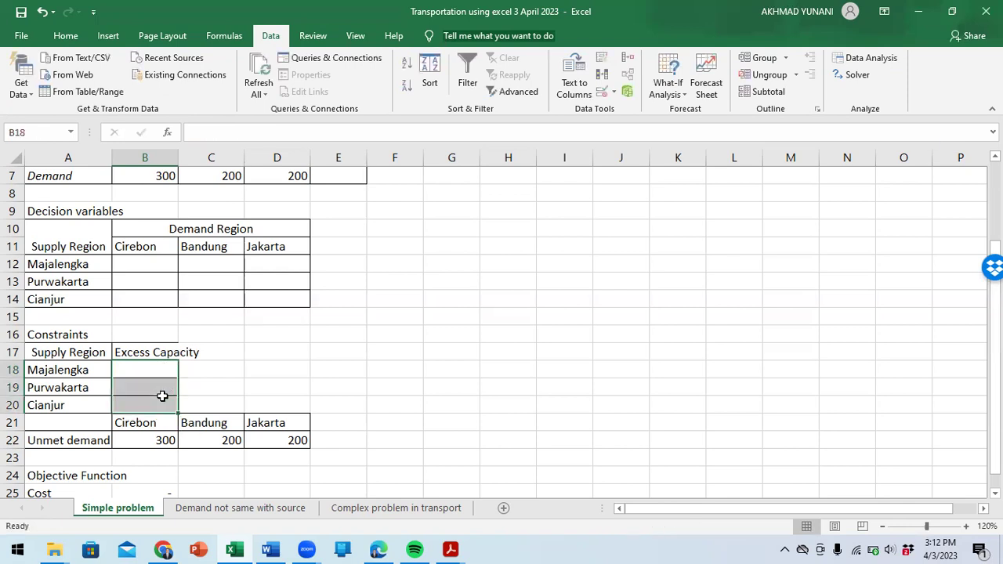
drag(145, 439, 260, 439)
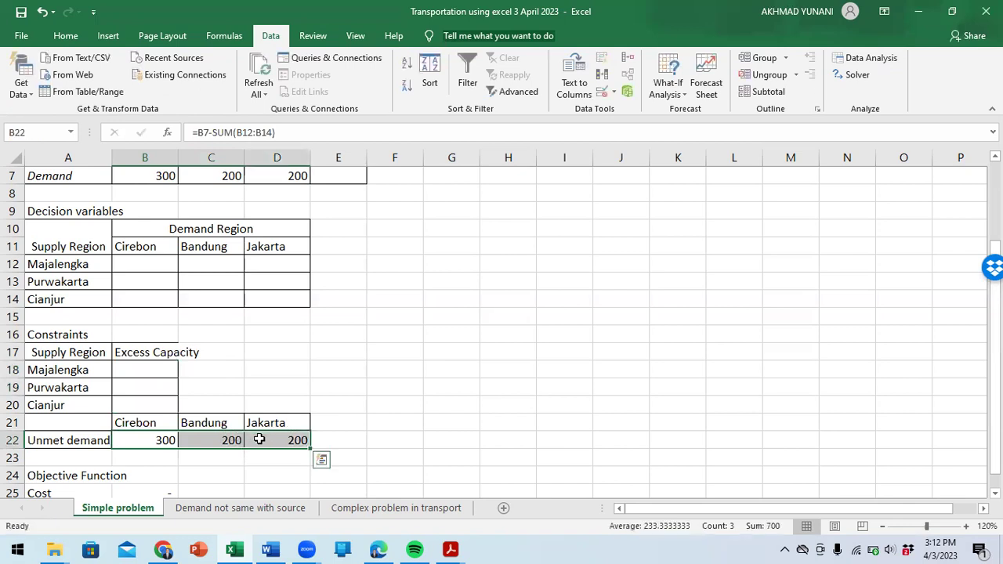
key(Delete)
click(340, 410)
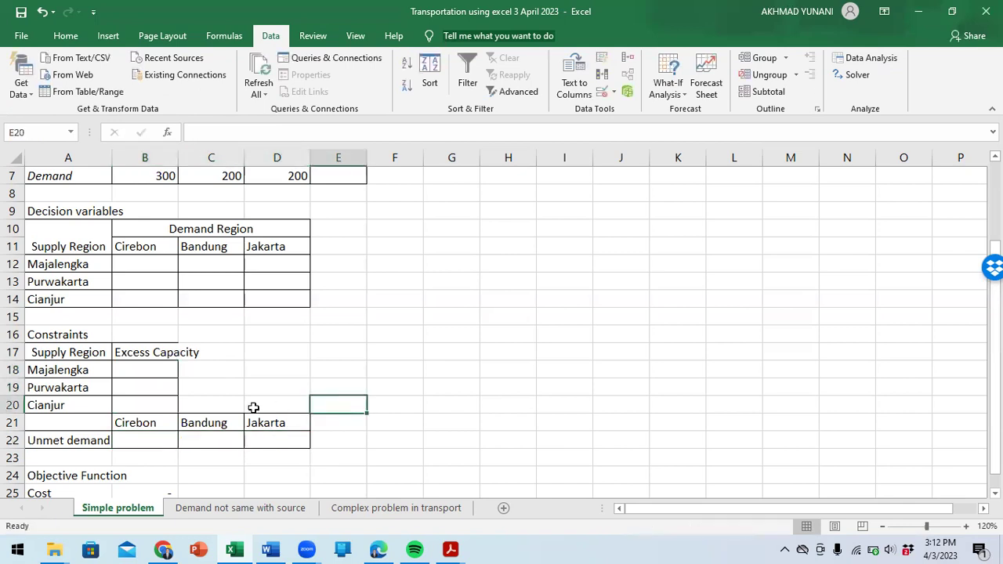
Enter the formula =E4-SUM(B12:D12) in B18 for Majalengka's excess capacity
click(157, 368)
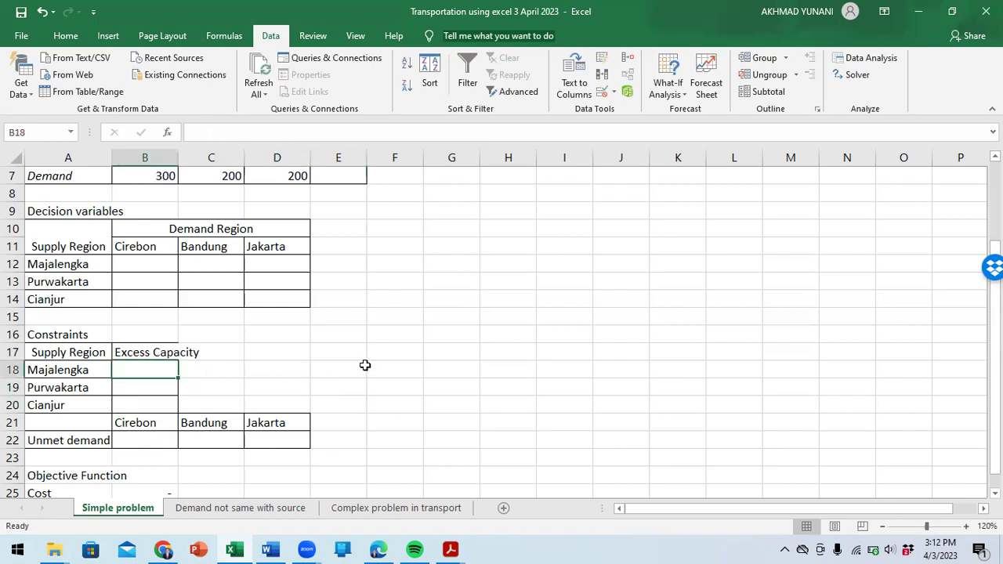
scroll(365, 365, up, 2)
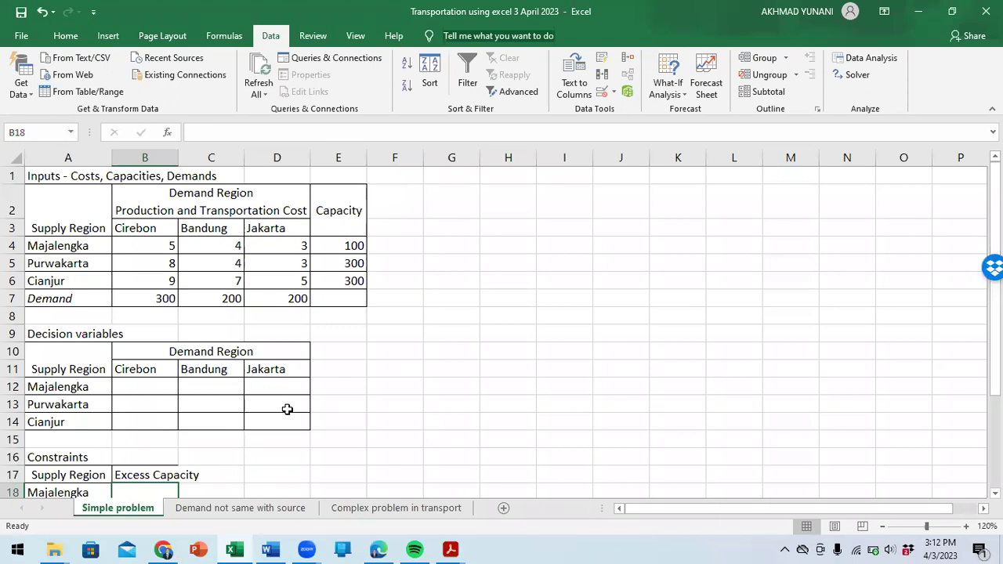
scroll(287, 410, down, 1)
text(=)
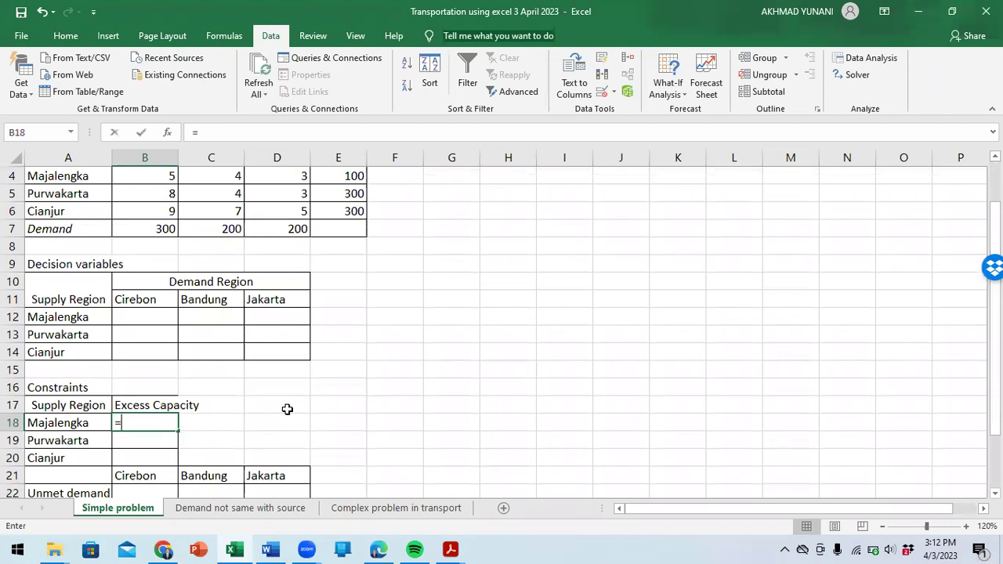
scroll(287, 409, up, 1)
click(330, 243)
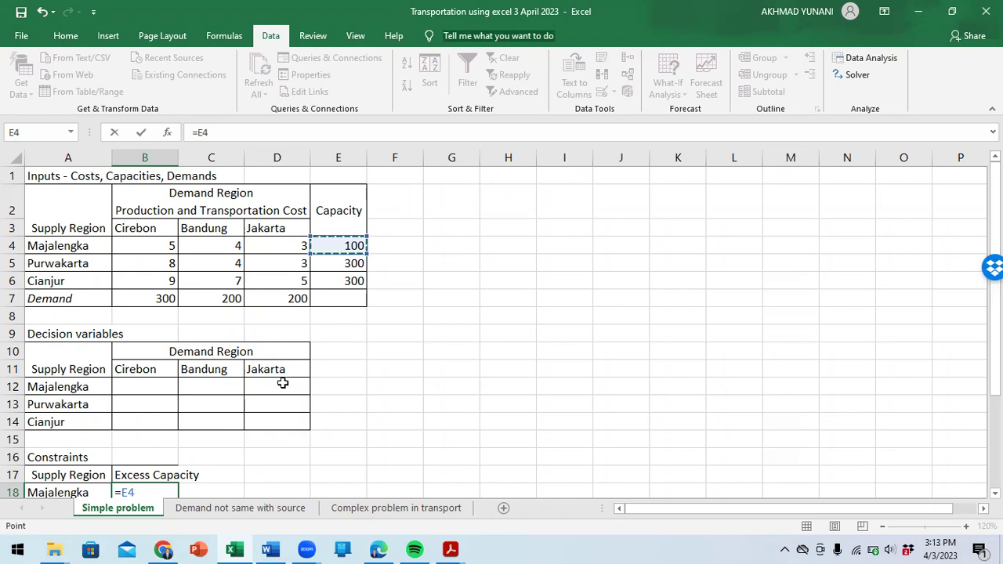
click(266, 133)
text(-)
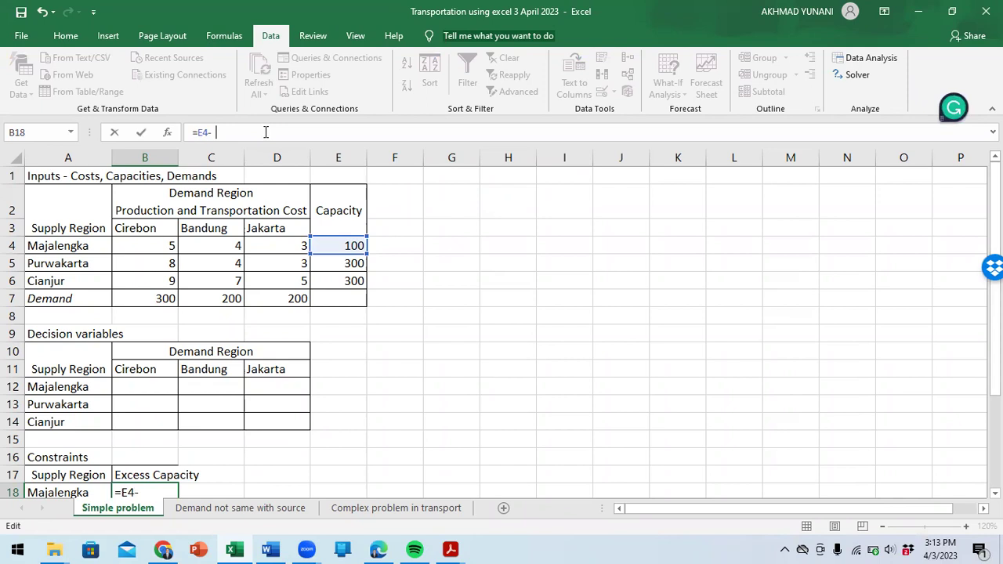
text(sum()
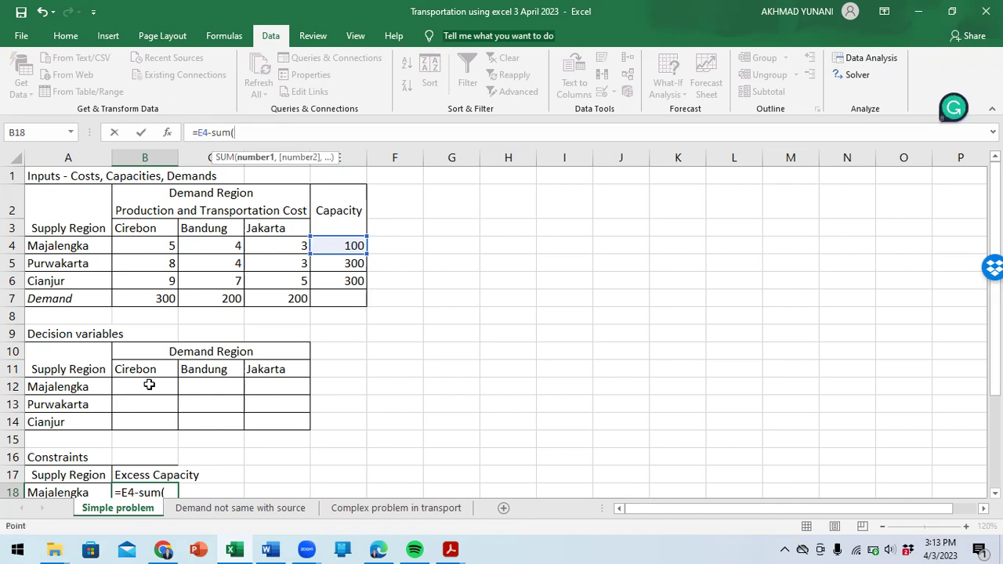
click(149, 385)
drag(174, 394, 293, 384)
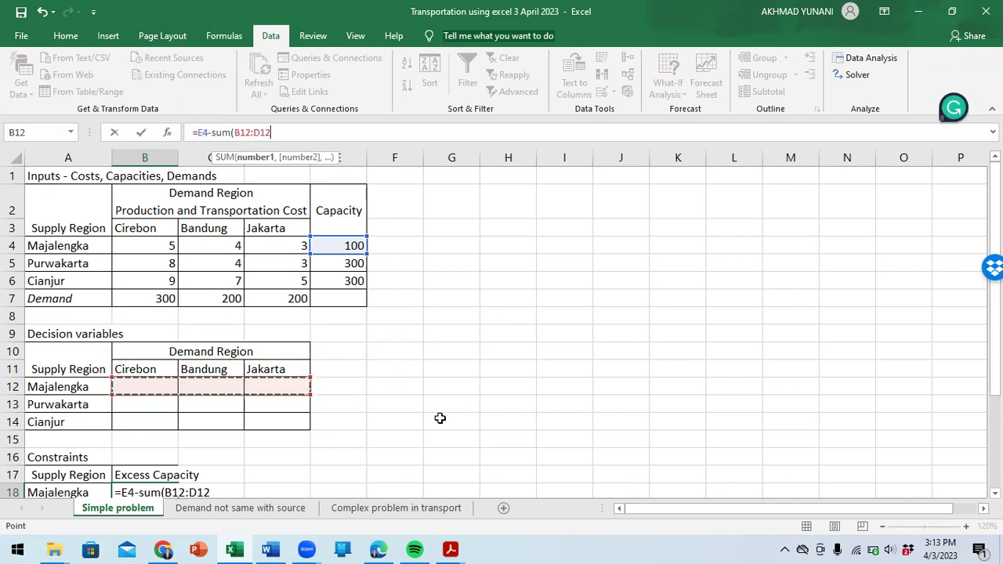
text())
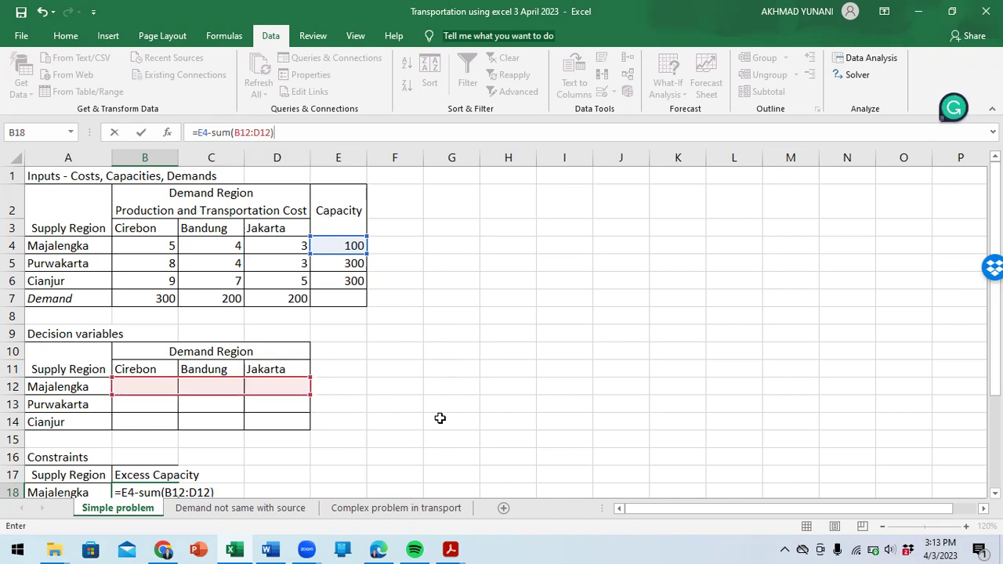
key(Return)
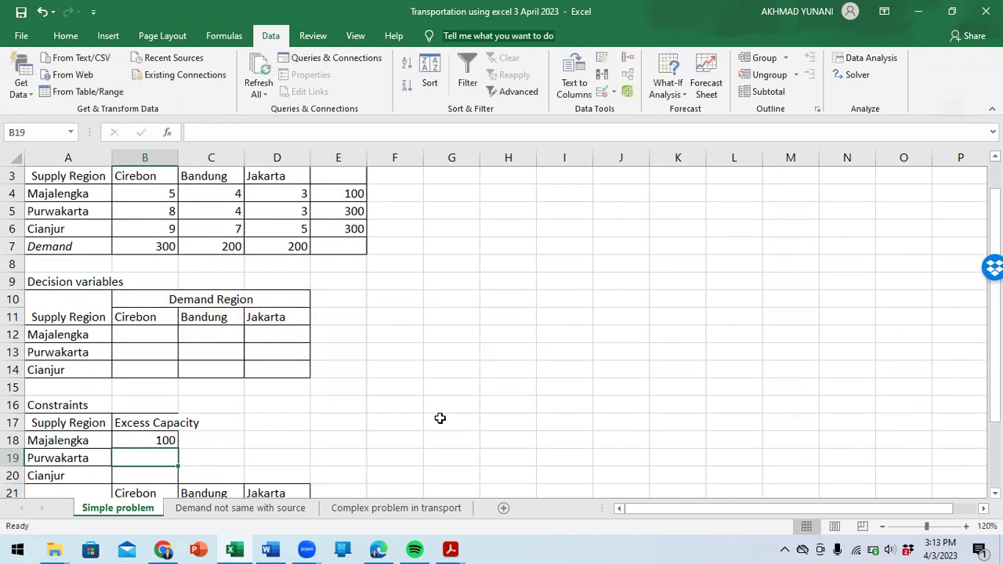
key(Up)
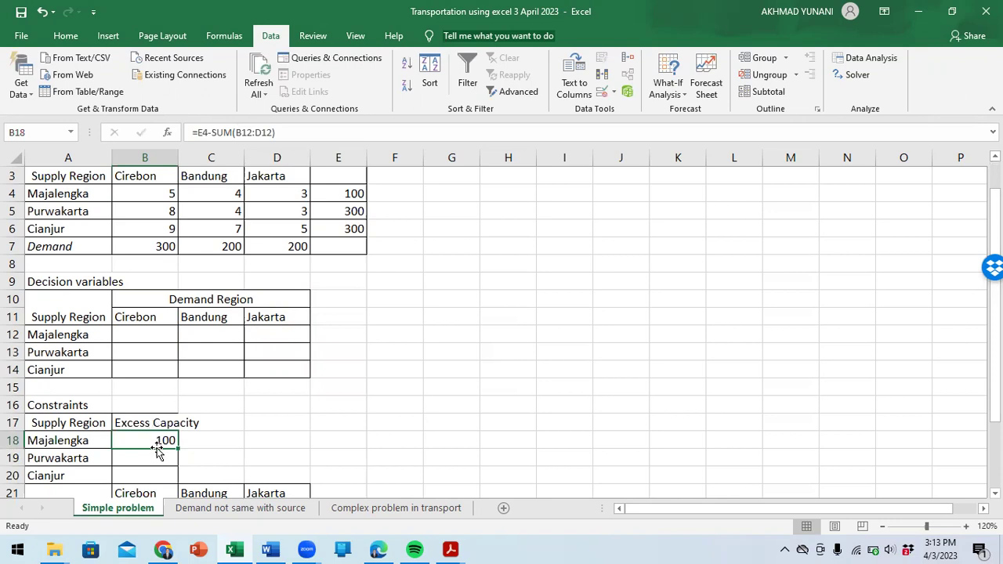
Enter the formula =E5-SUM(B13:D13) in B19 for Purwakarta's excess capacity, accepting the proposed correction of the missing parenthesis
scroll(318, 232, up, 1)
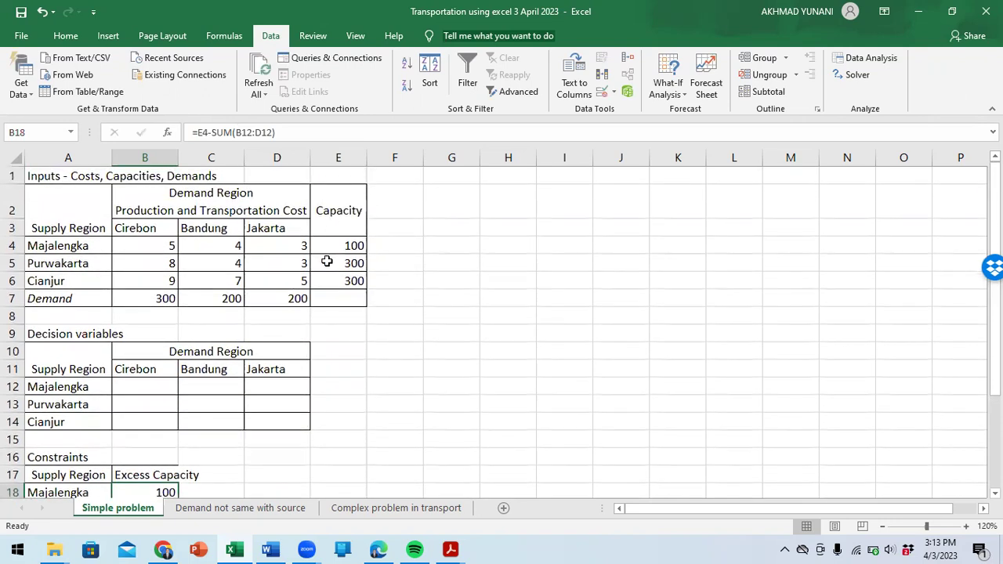
scroll(327, 261, down, 1)
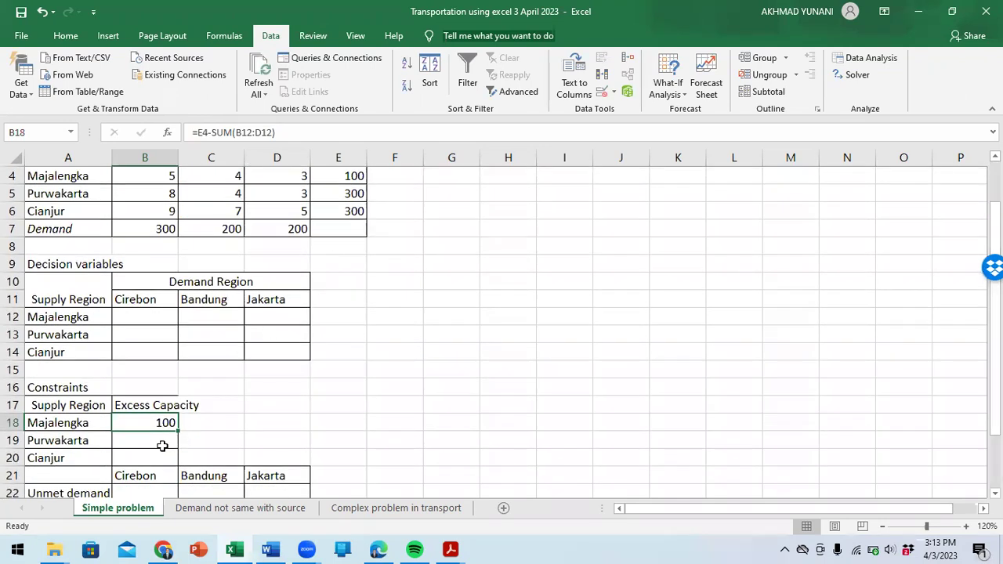
click(164, 441)
text(=)
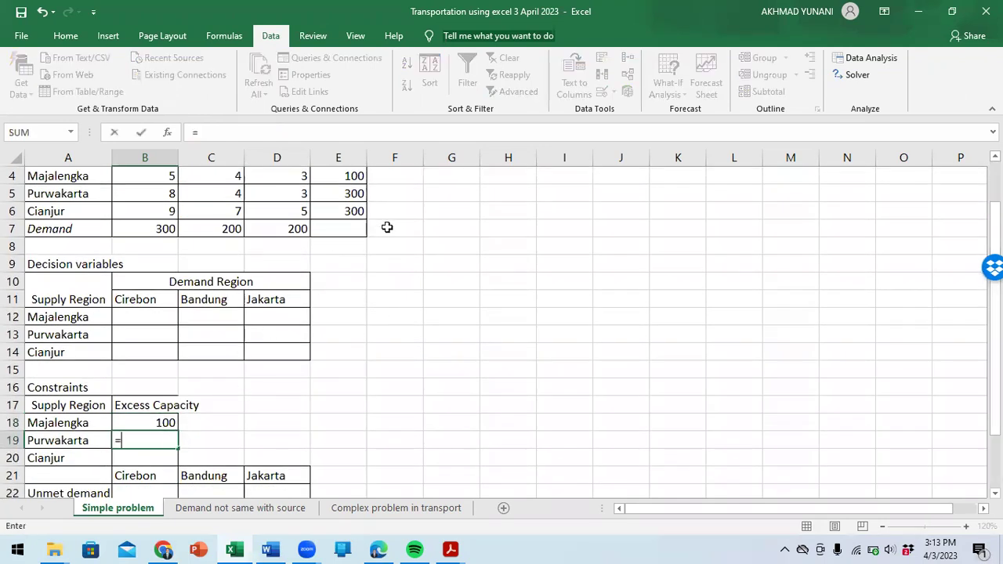
click(355, 192)
text(-sum()
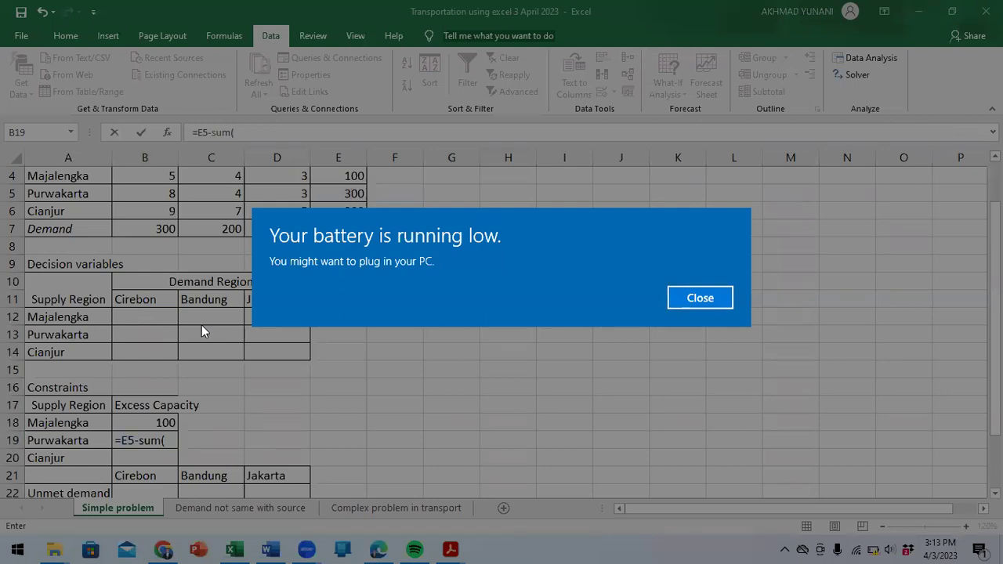
click(201, 325)
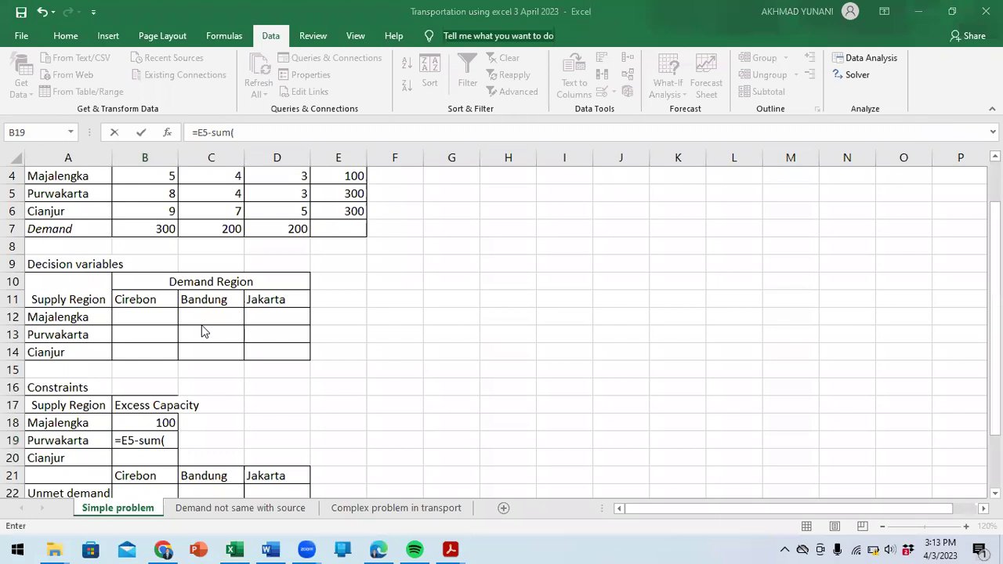
click(154, 339)
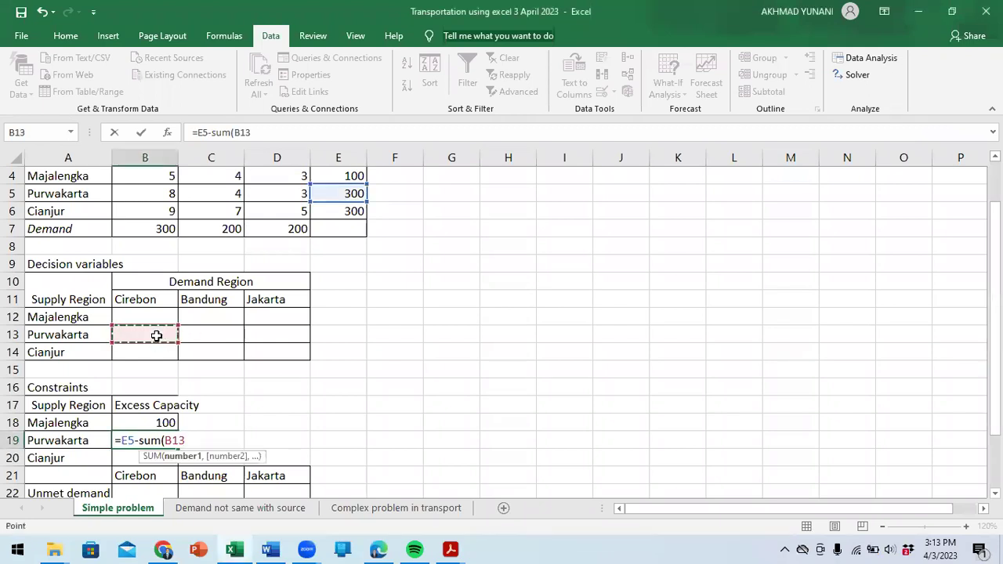
shift+click(275, 339)
key(Return)
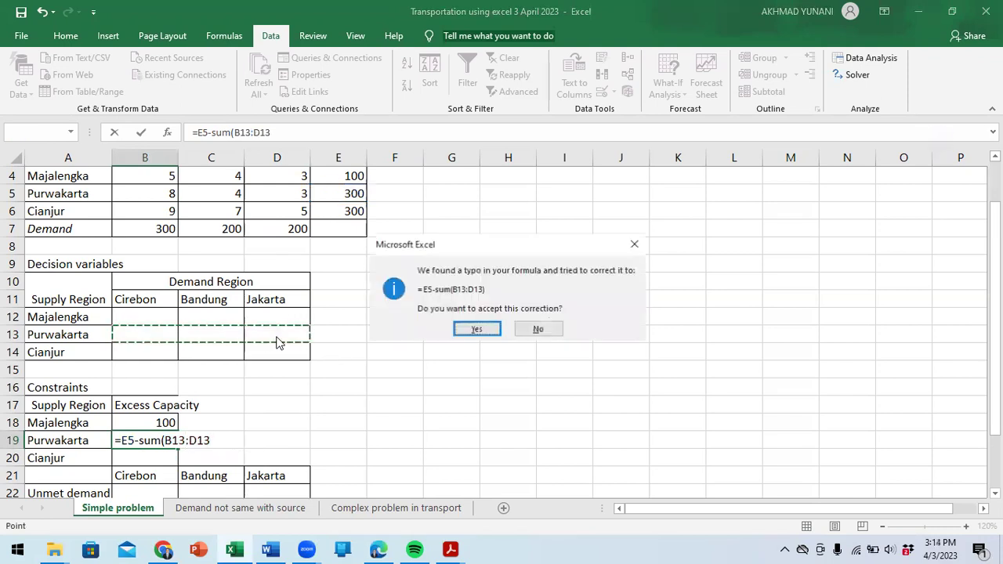
key(Return)
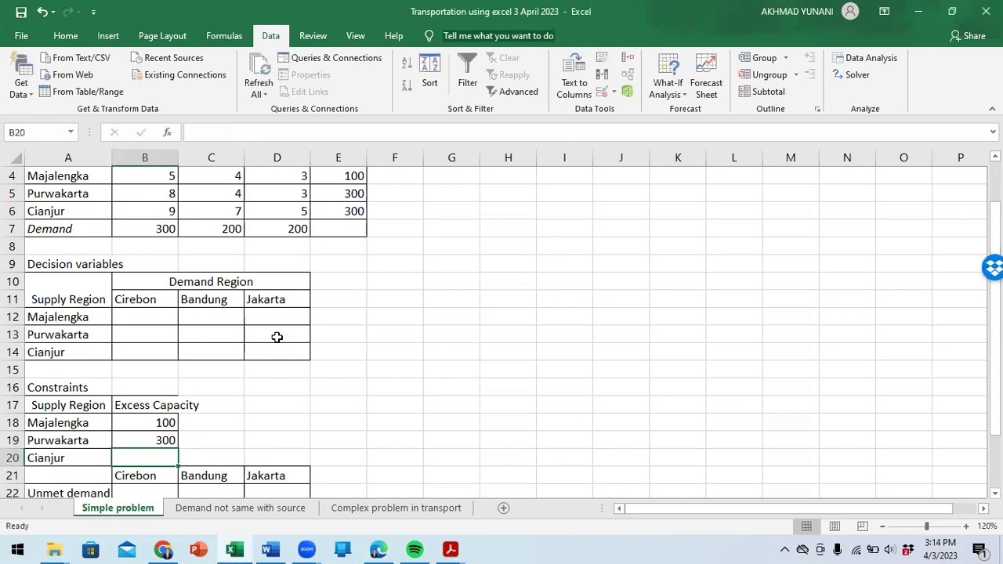
Enter the formula =E6-SUM(B14:D14) in B20 for Cianjur's excess capacity, accepting the proposed correction of the missing parenthesis
text(=)
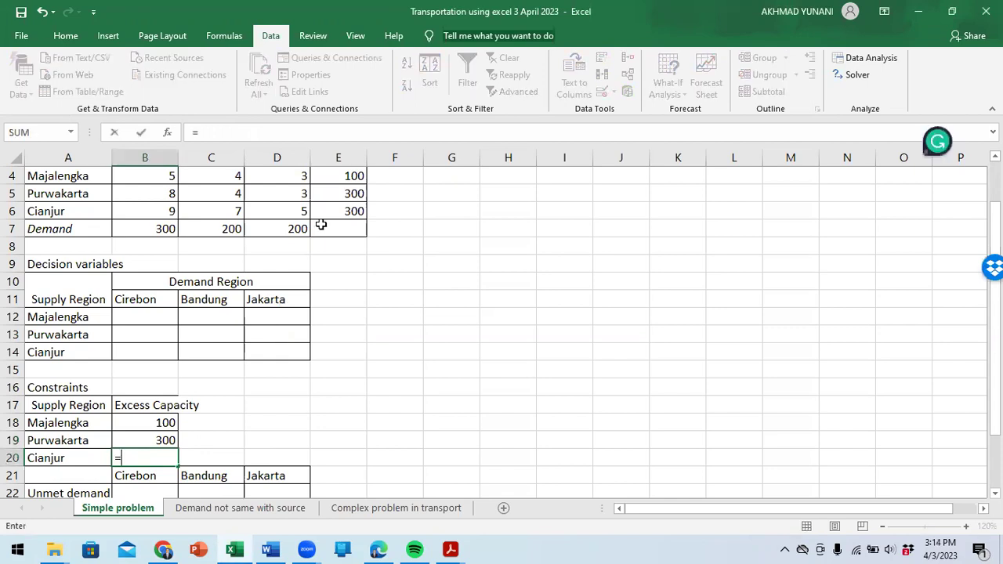
click(353, 208)
text(-su)
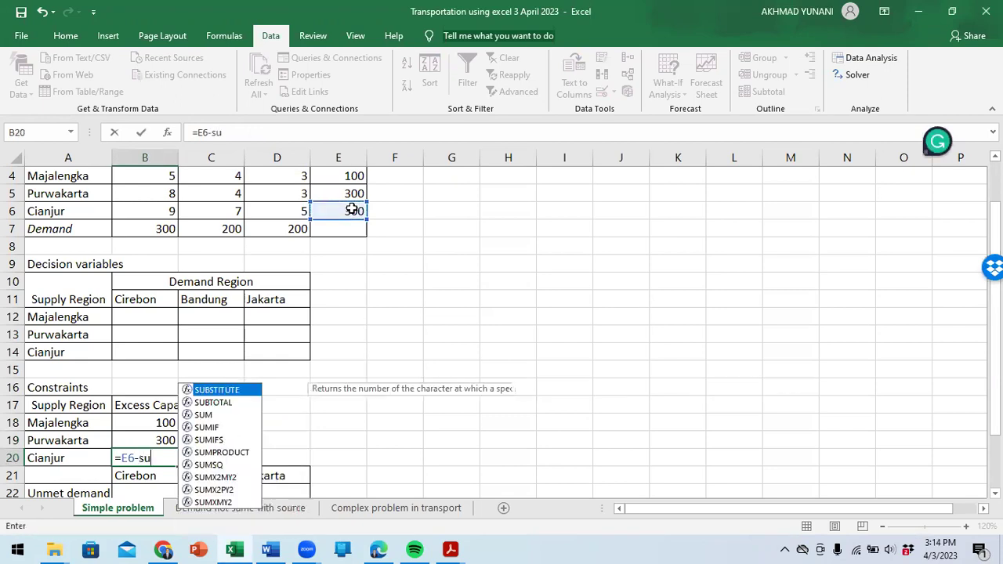
text(m()
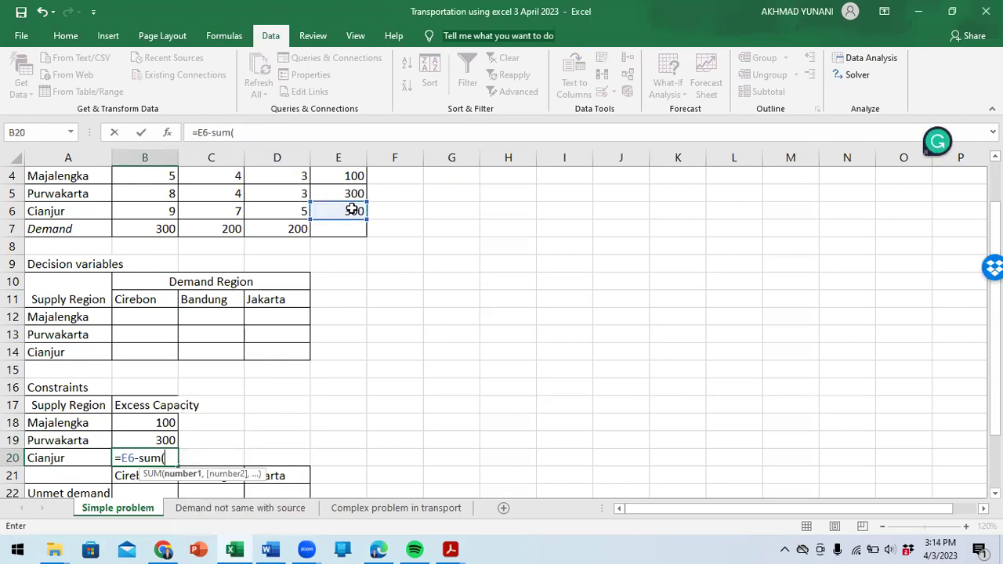
click(146, 353)
drag(146, 354, 264, 354)
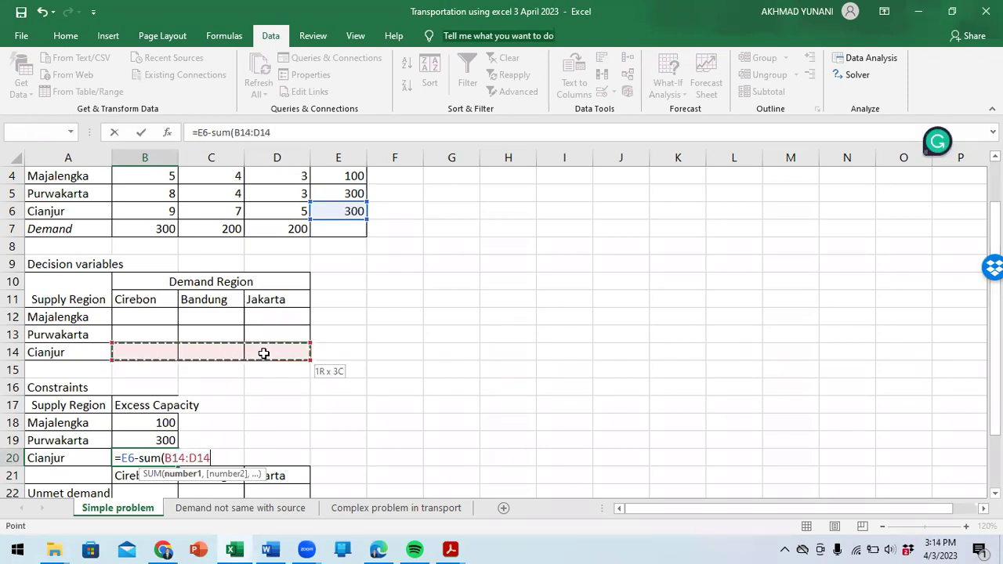
key(Return)
key(Return)
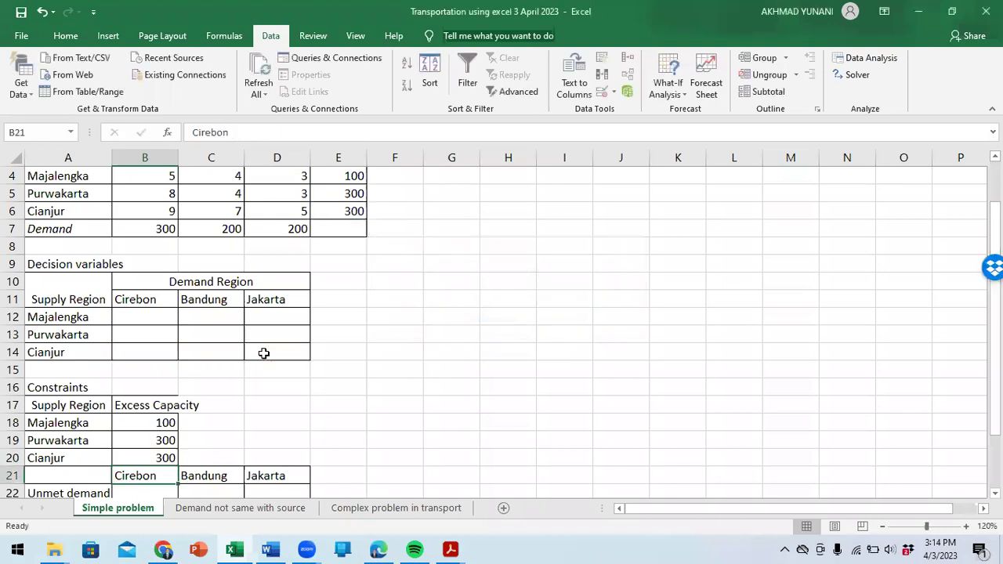
Review the excess capacity cells B18:B20 against the empty decision variable cells B12:D14
click(142, 427)
drag(142, 436, 144, 459)
click(319, 426)
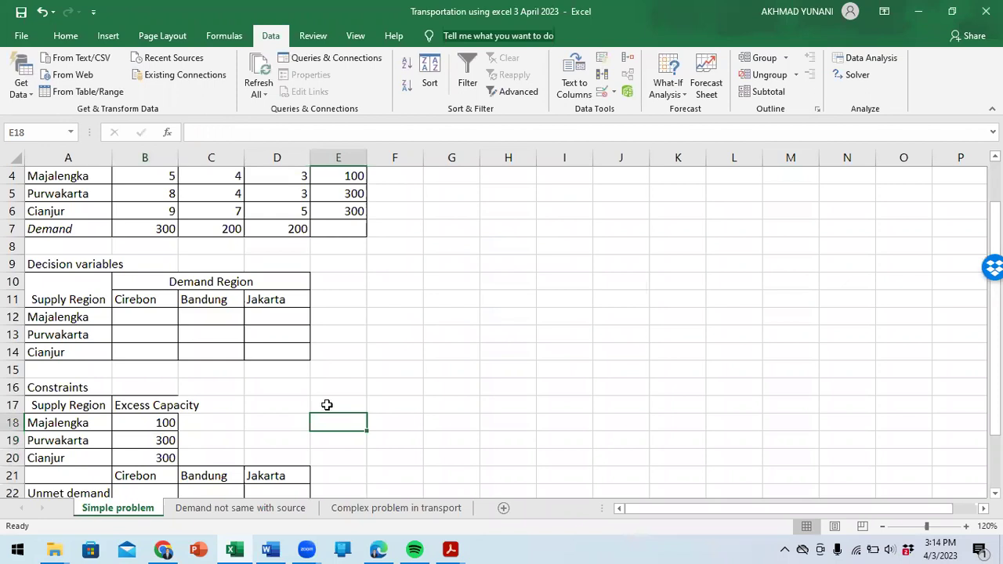
drag(147, 310, 280, 349)
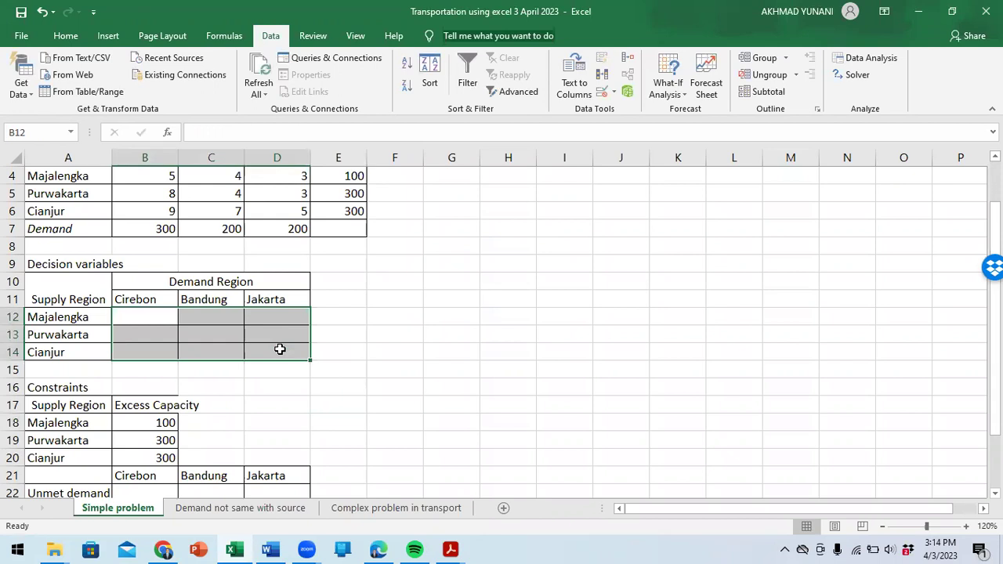
click(363, 344)
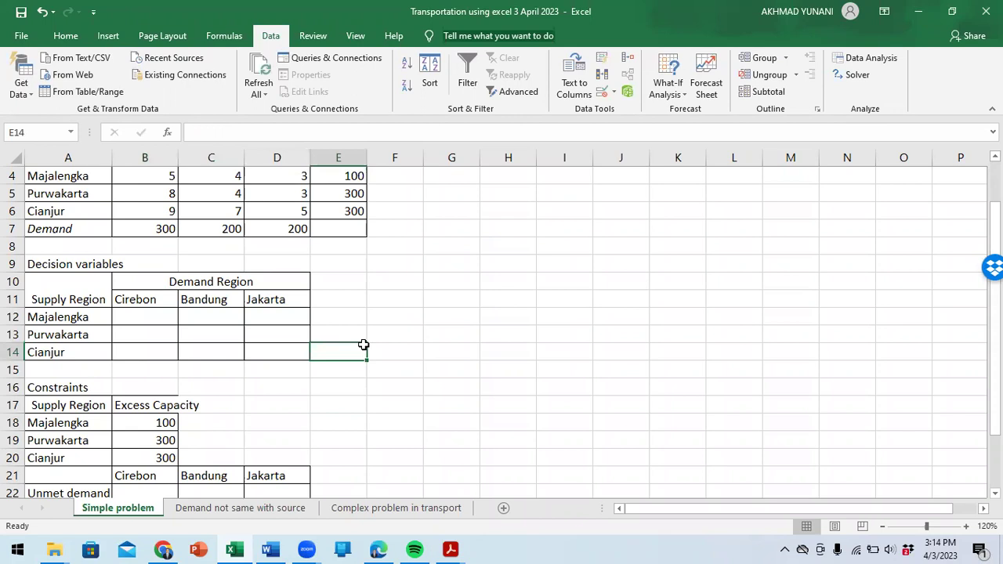
scroll(294, 387, down, 1)
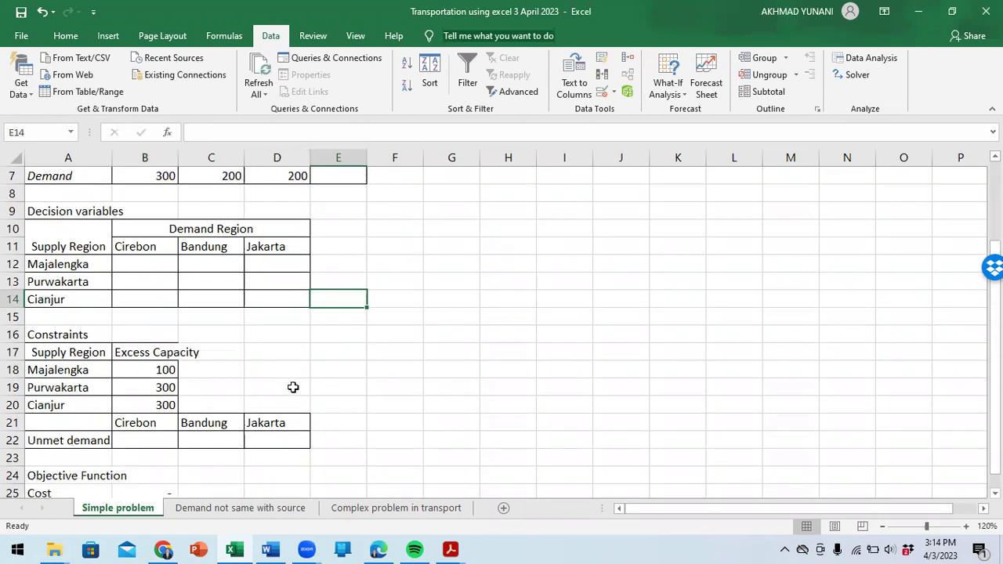
click(220, 327)
click(166, 317)
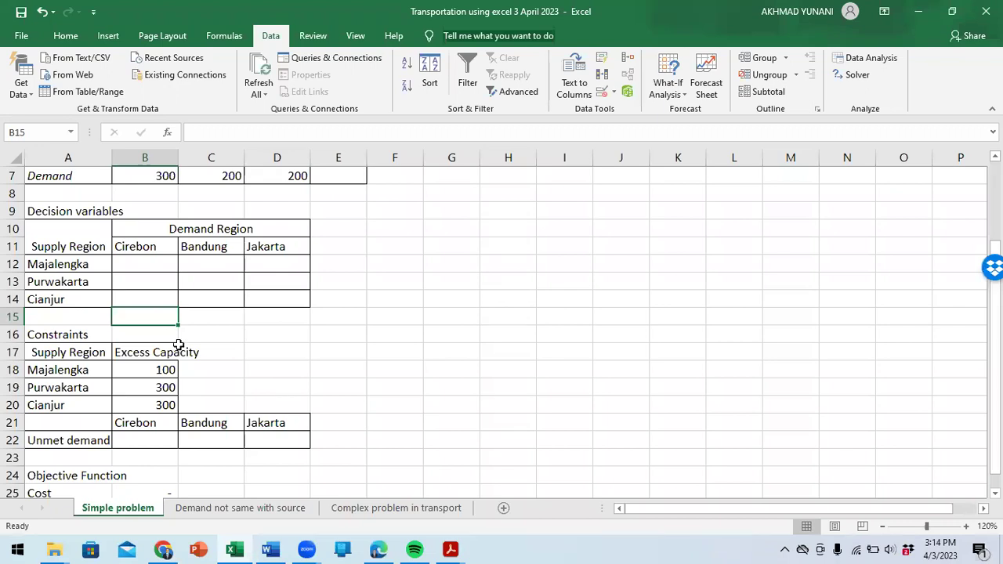
click(135, 299)
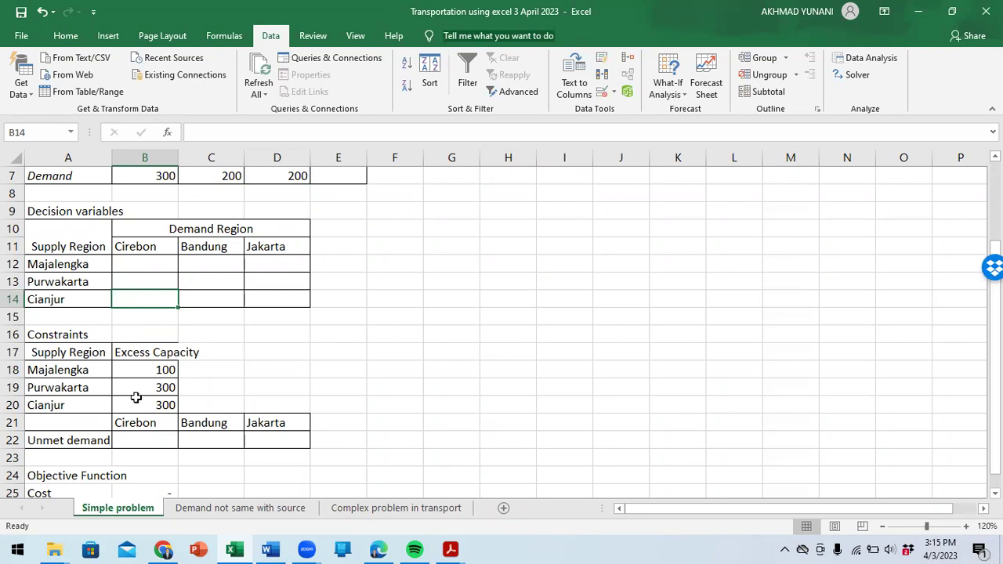
Enter the formula =B7-SUM(B12:B14) in B22 for Cirebon's unmet demand
click(145, 437)
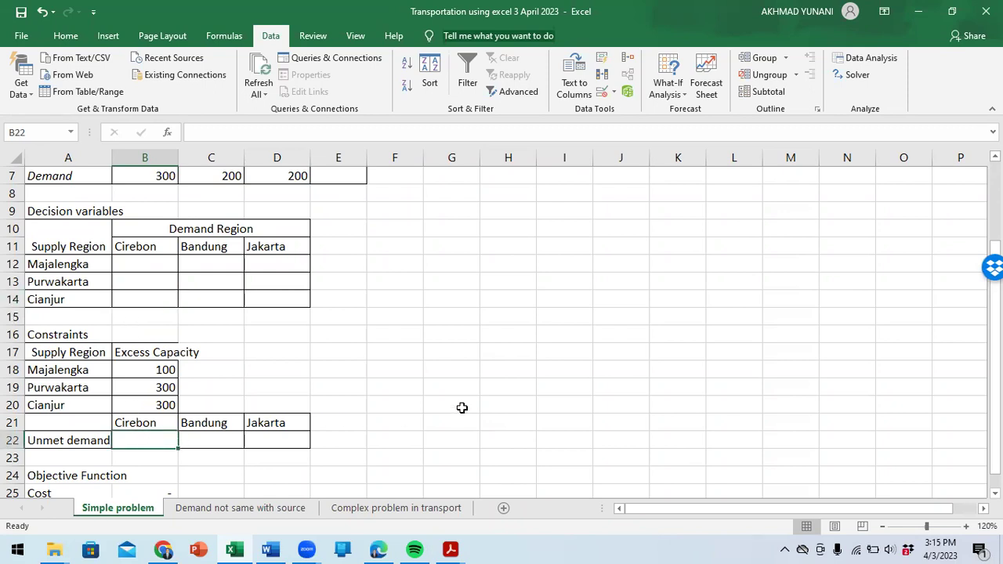
text(=)
scroll(462, 408, up, 1)
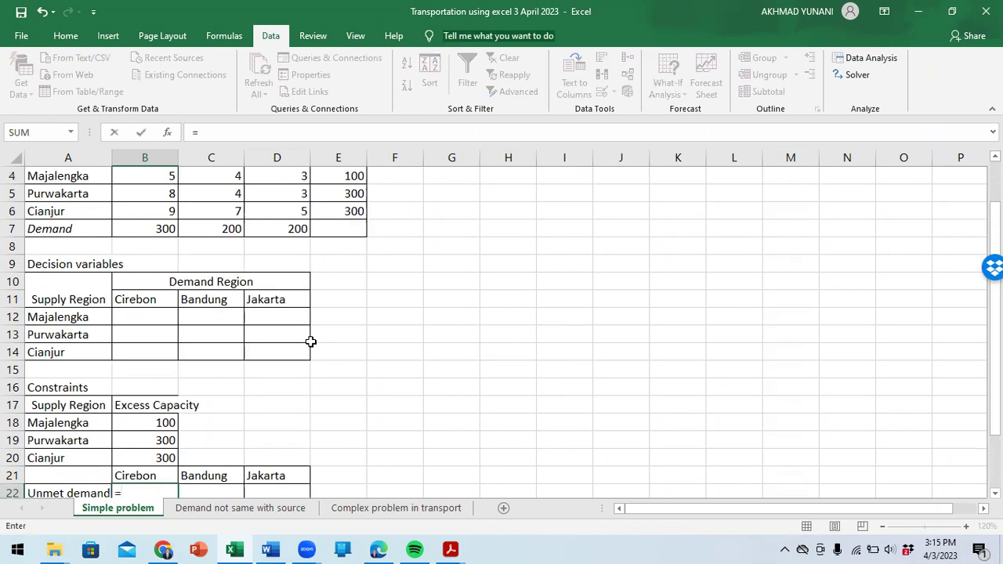
click(160, 228)
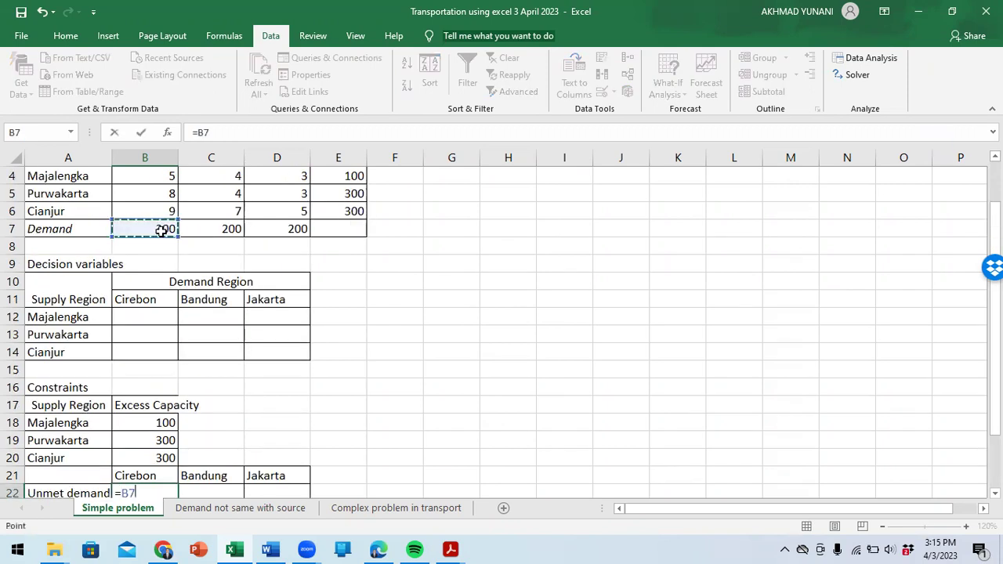
text(-sum()
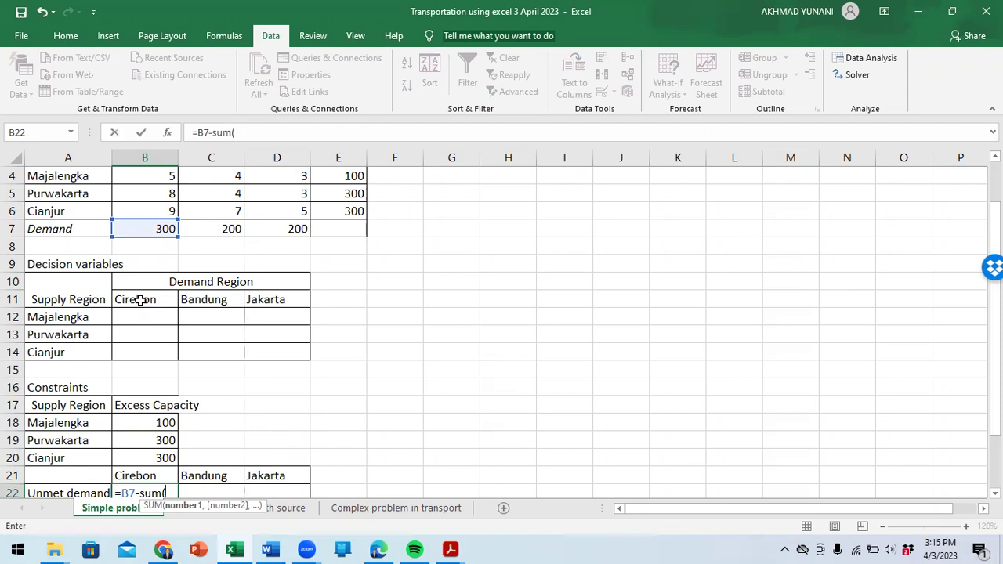
drag(142, 314, 145, 344)
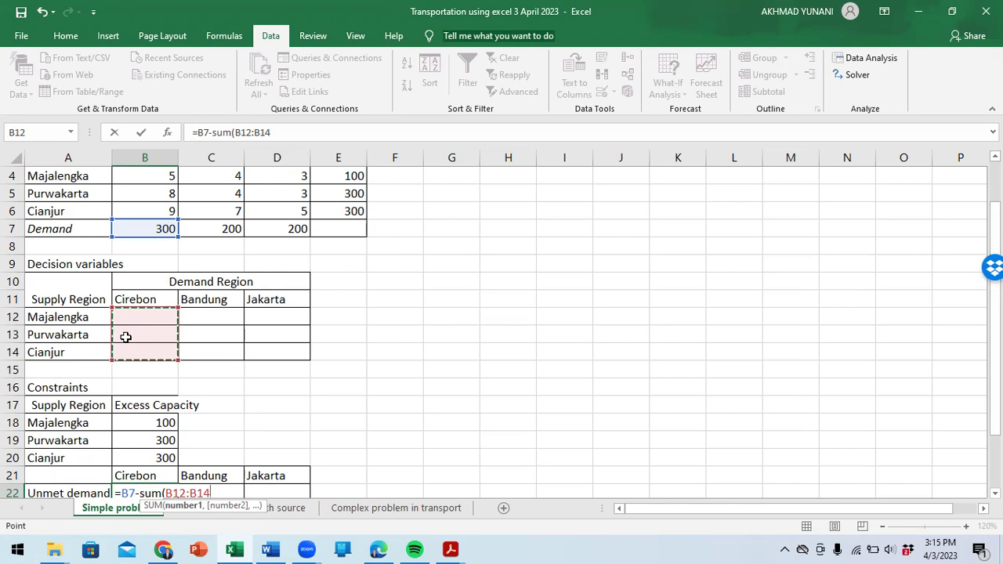
text())
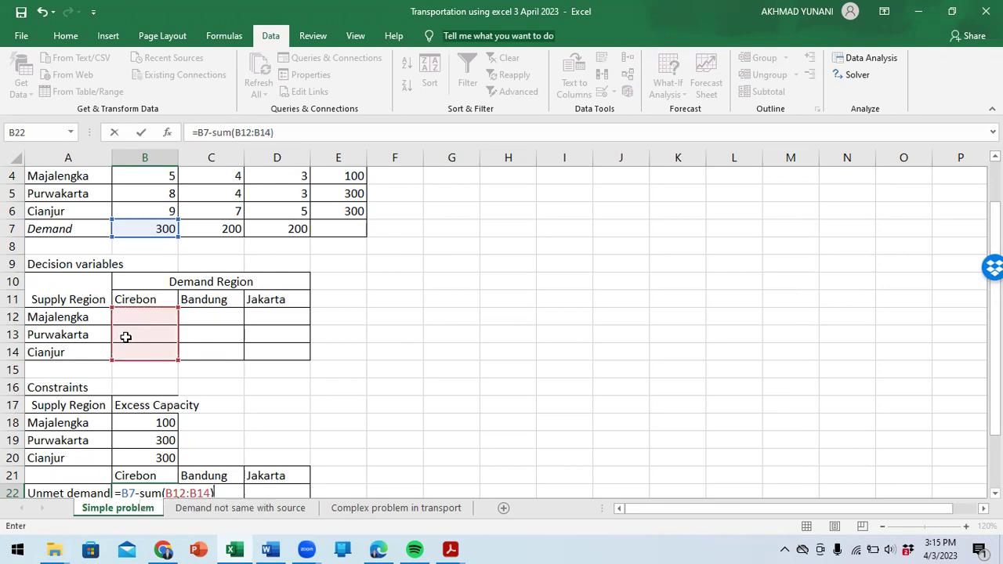
key(Return)
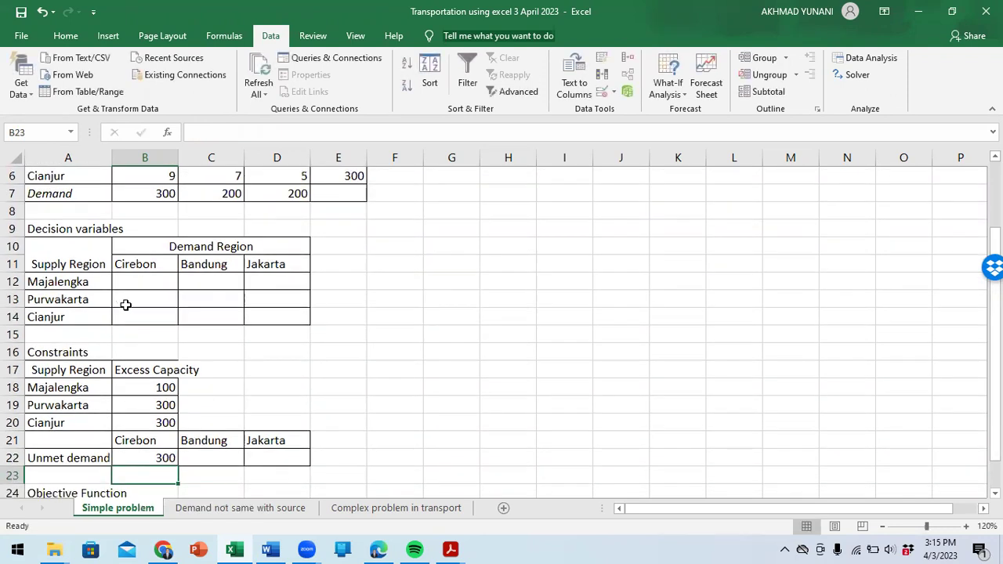
Copy Cirebon's unmet demand formula from B22 across to C22:D22 for Bandung and Jakarta
click(153, 459)
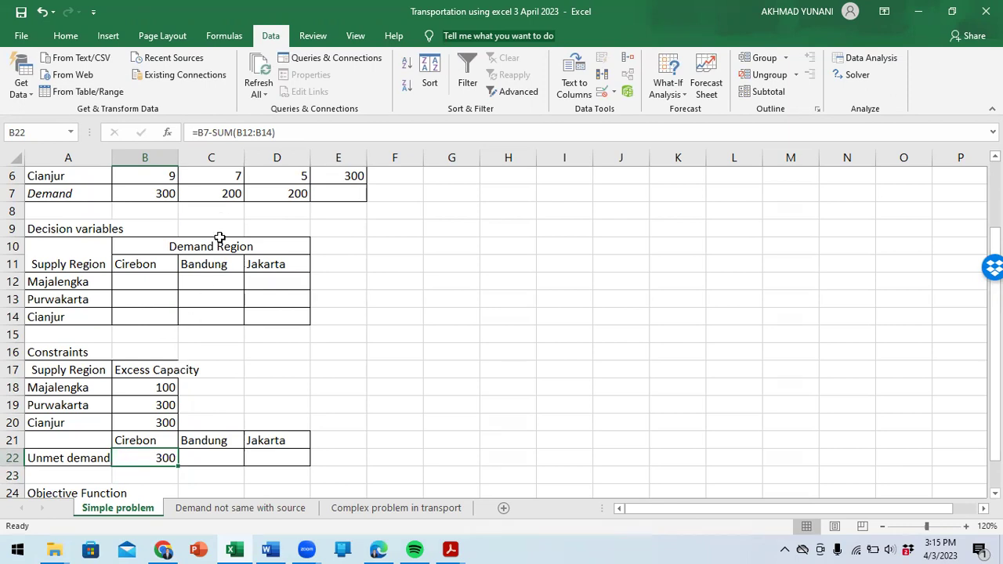
click(221, 193)
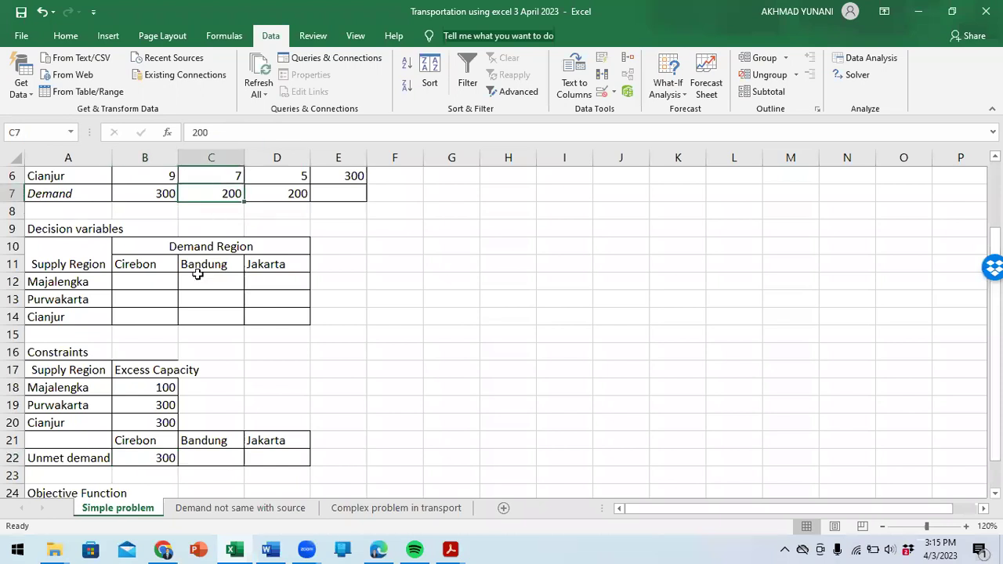
click(153, 453)
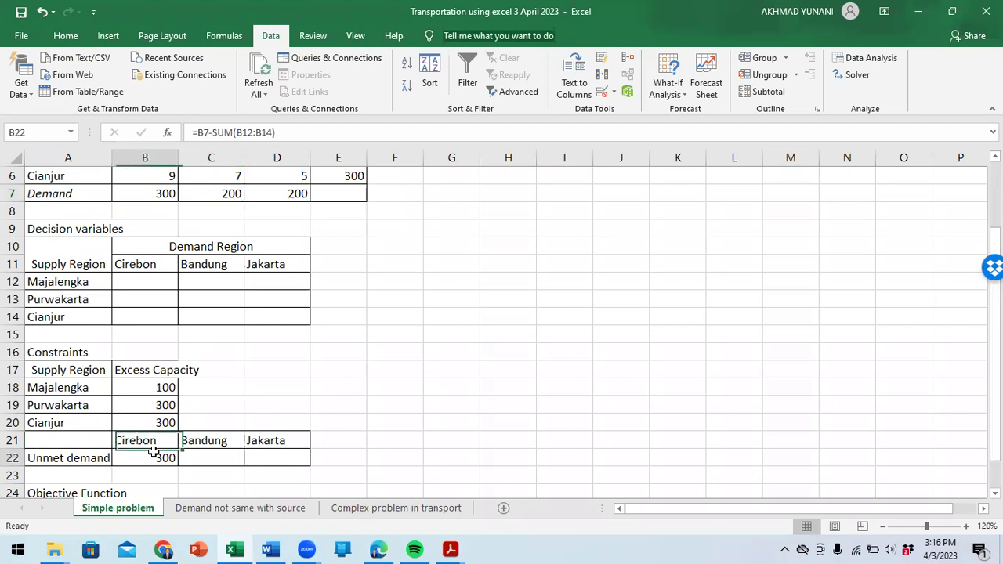
drag(179, 465, 287, 458)
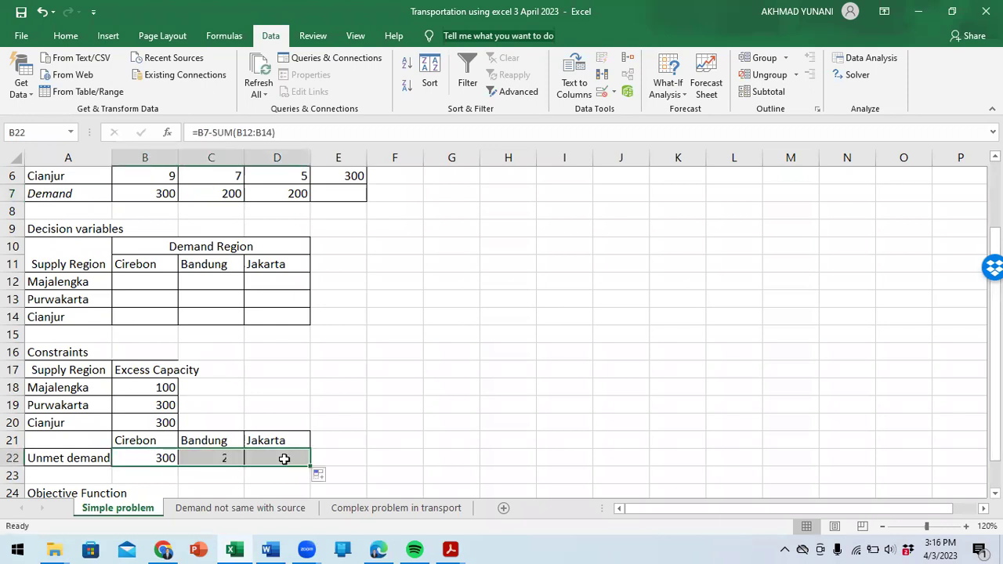
click(446, 416)
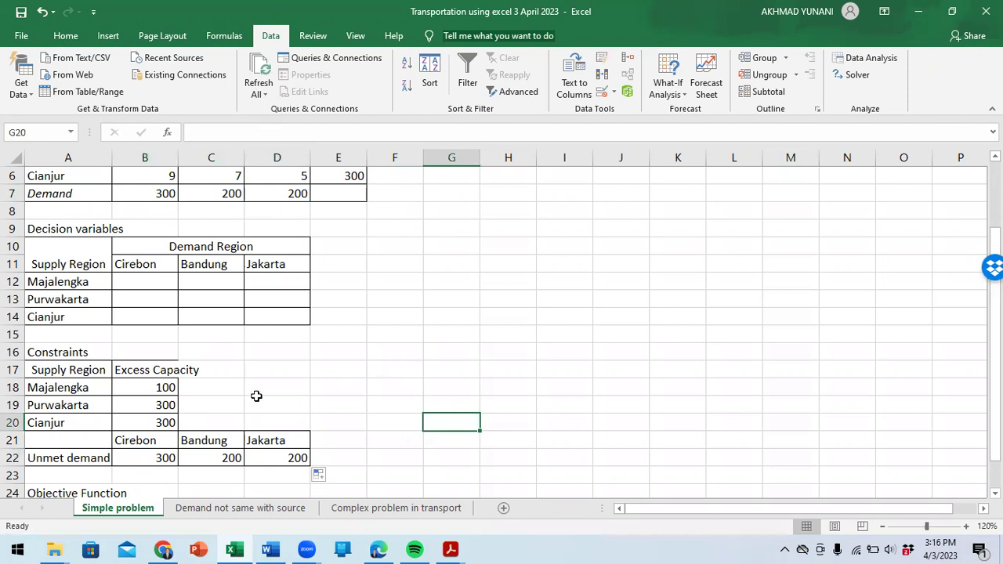
Examine how the cost inputs in B4:D6 correspond to the decision variable cells B12:D14
scroll(256, 396, up, 1)
scroll(256, 396, down, 1)
drag(134, 276, 275, 317)
click(381, 316)
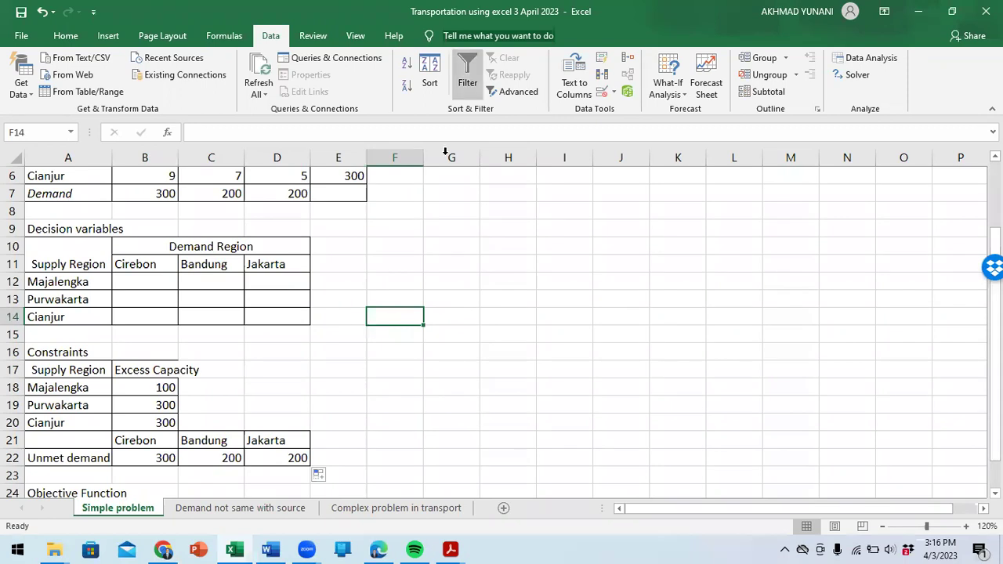
click(427, 74)
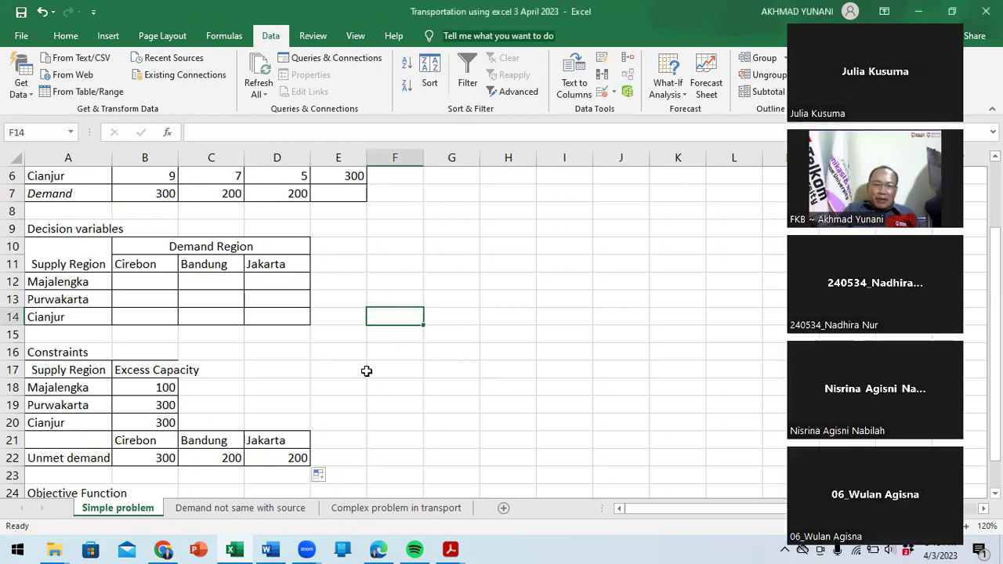
scroll(366, 369, down, 1)
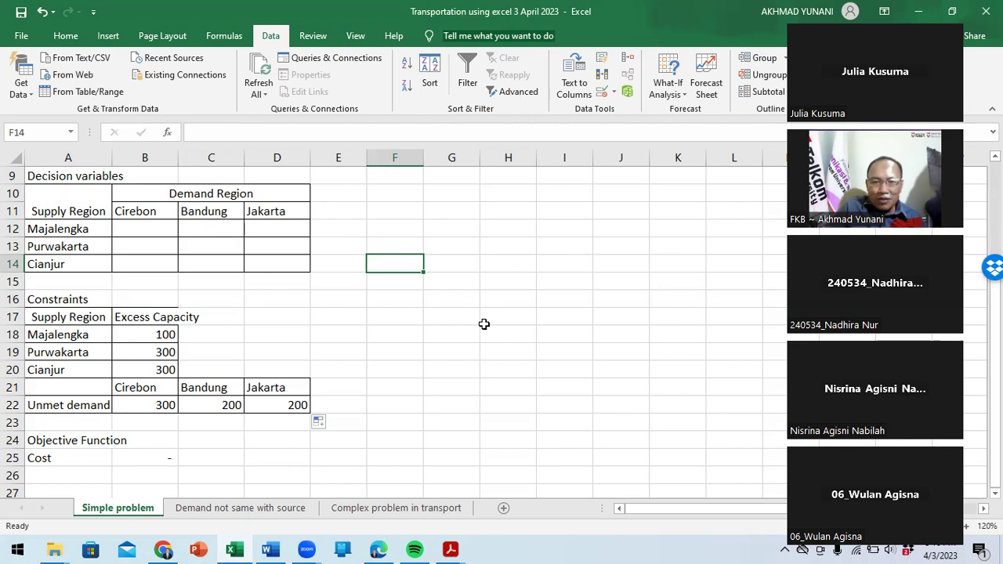
scroll(483, 324, up, 2)
scroll(484, 324, up, 1)
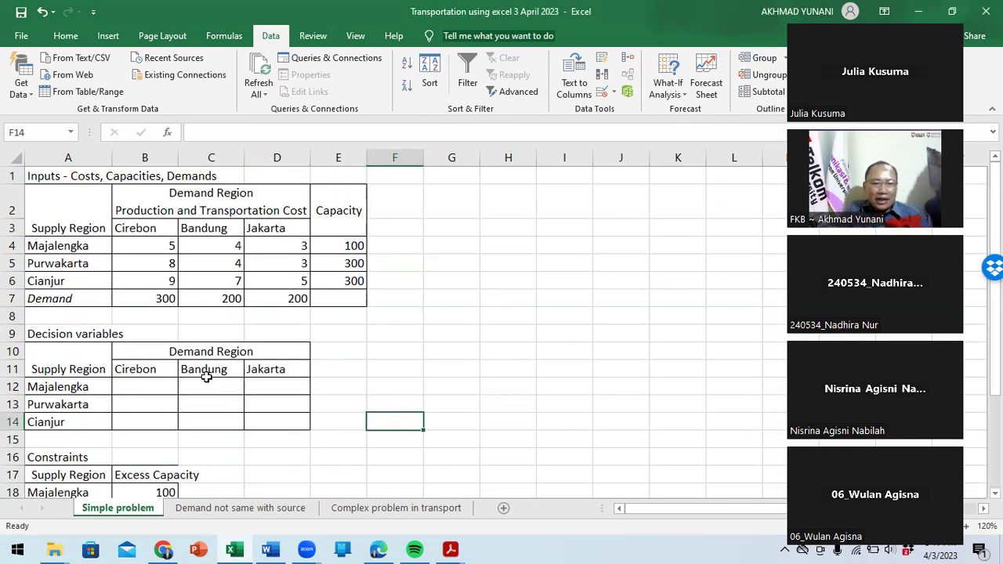
click(149, 386)
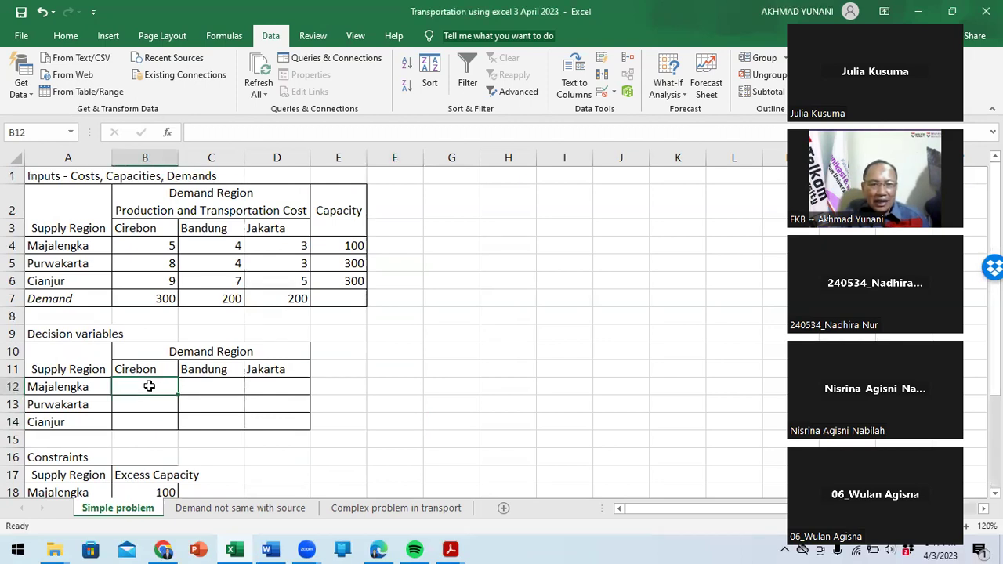
click(155, 245)
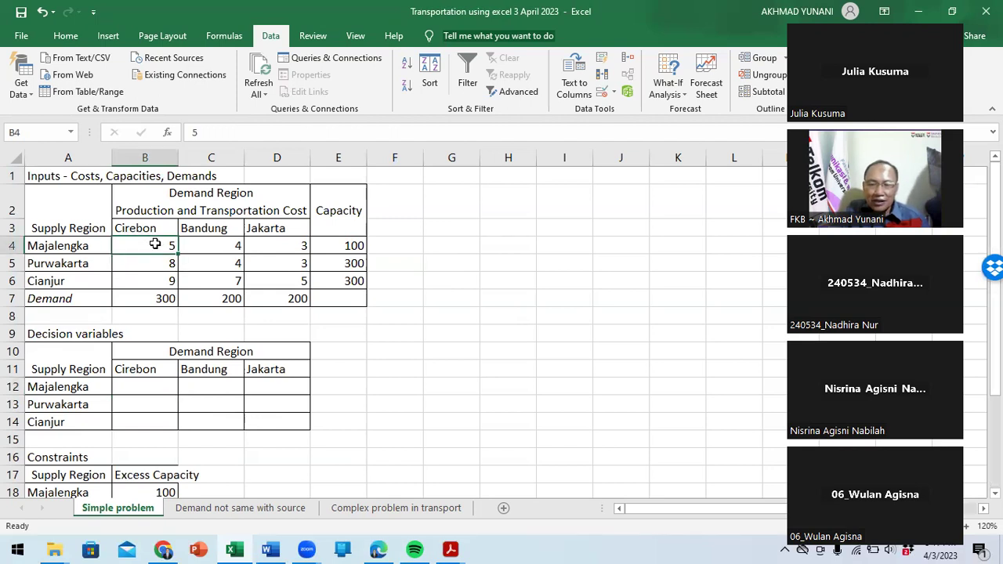
click(122, 388)
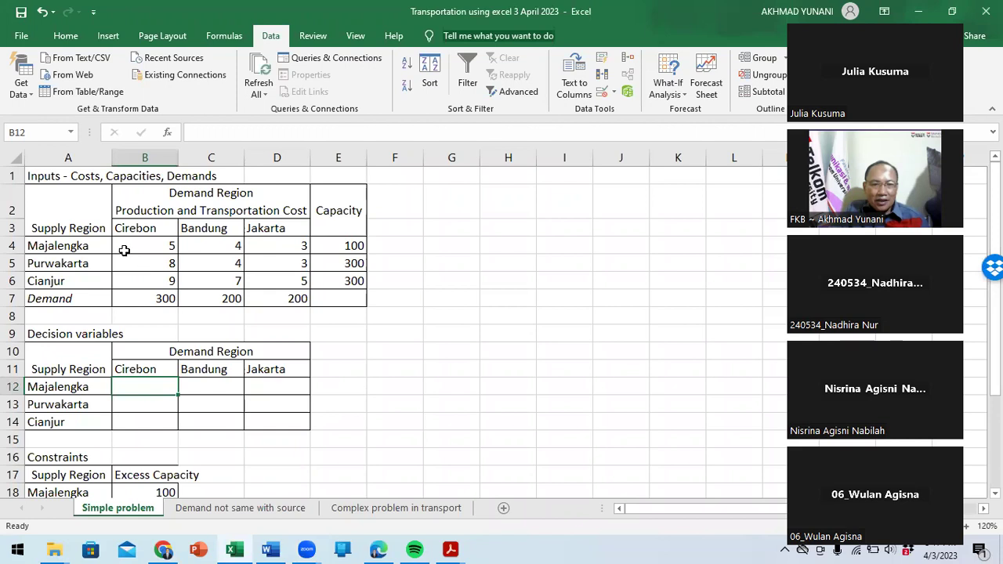
drag(124, 250, 280, 277)
drag(152, 382, 266, 422)
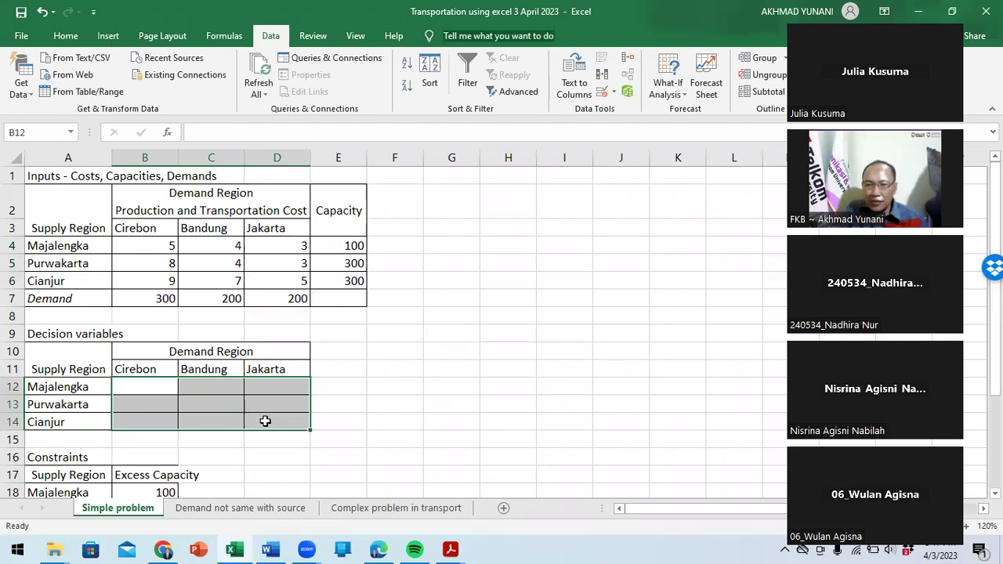
Clear the existing objective function formula from the Cost cell B25
scroll(361, 403, down, 2)
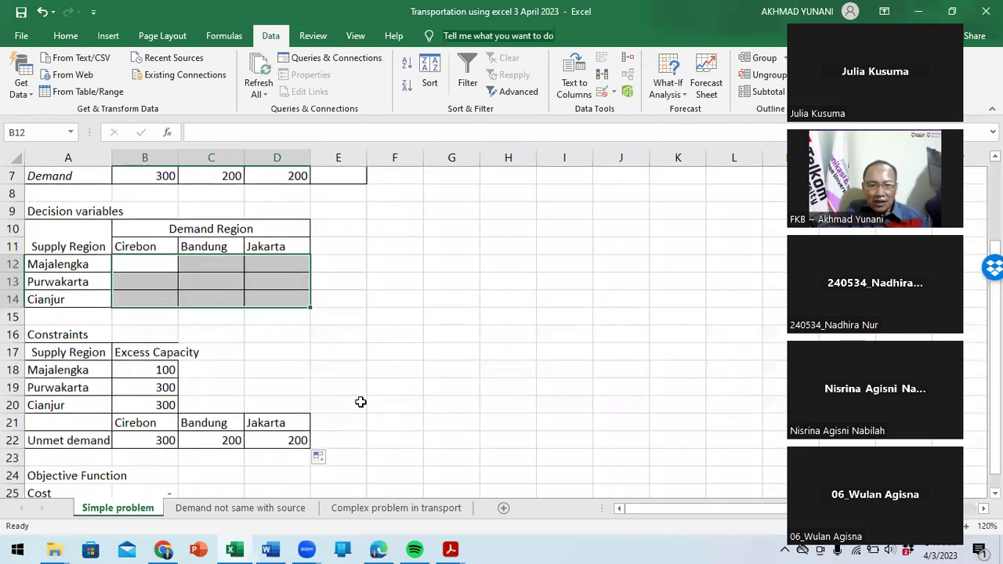
scroll(361, 402, down, 1)
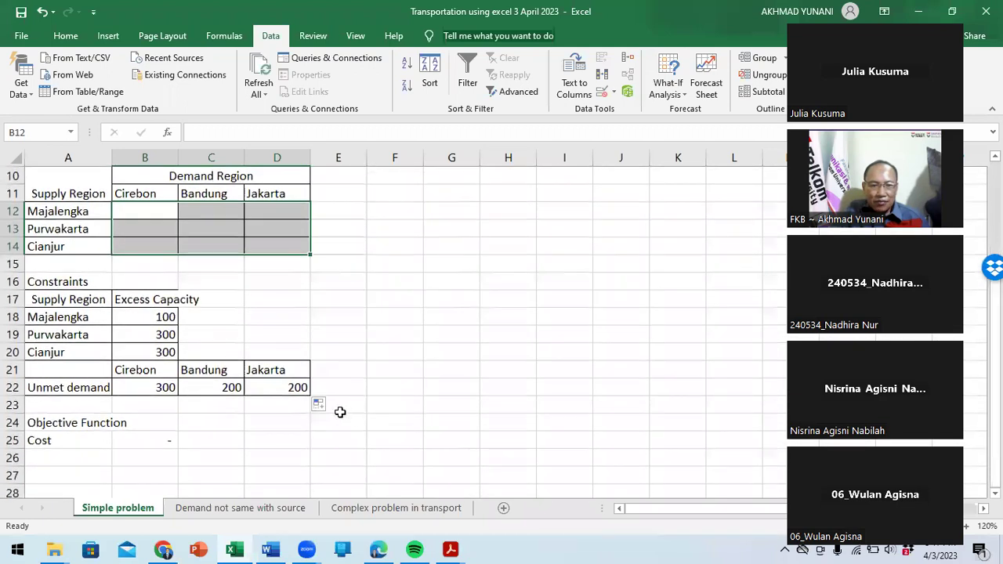
click(161, 443)
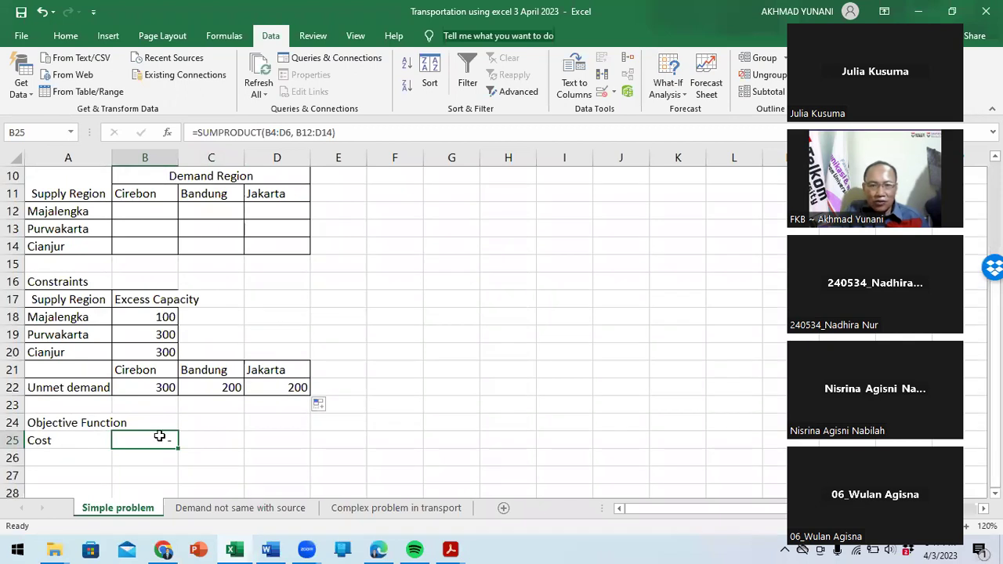
drag(373, 133, 182, 139)
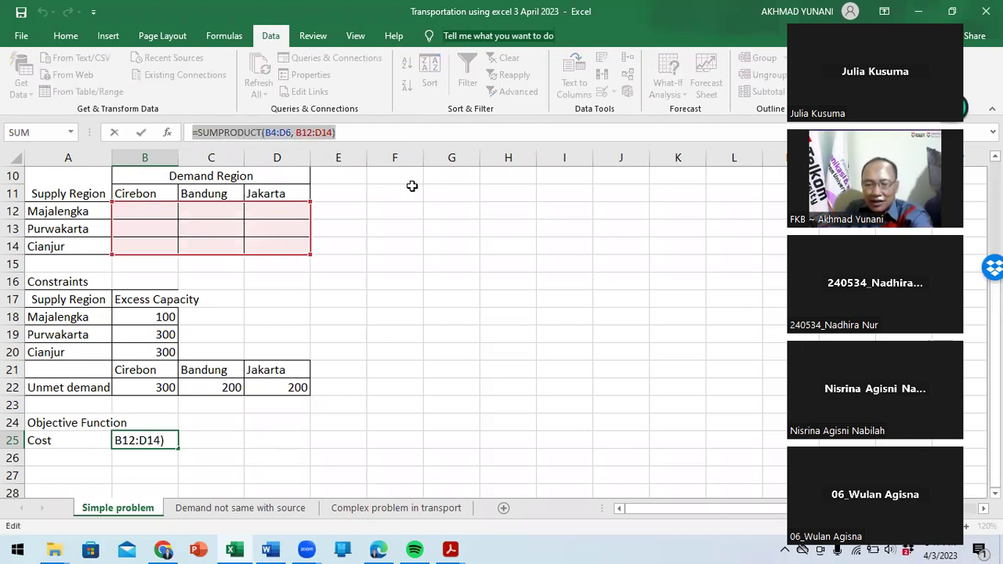
key(BackSpace)
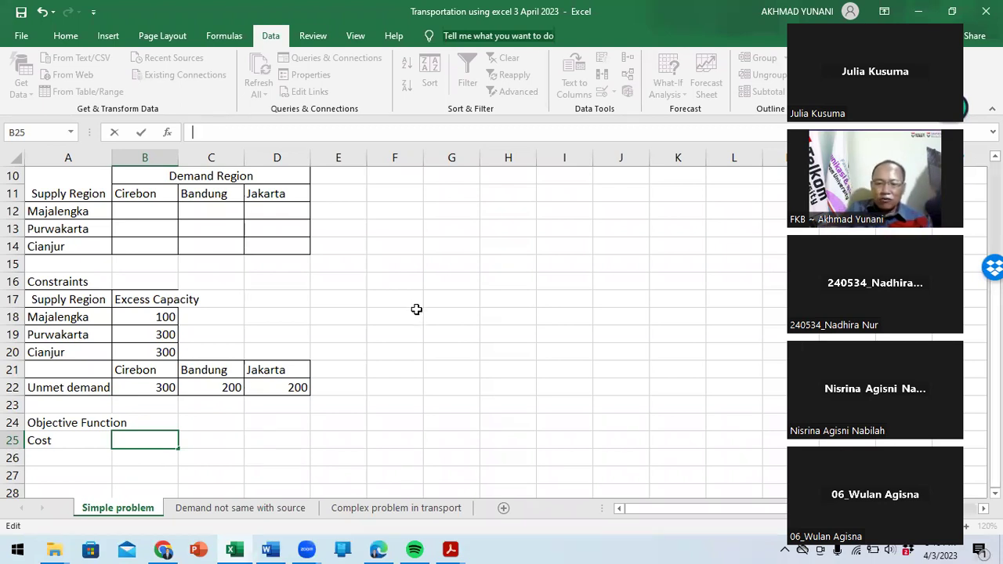
Enter the formula =SUMPRODUCT(B4:D6, B12:D14) in B25 for the total cost
text(=sum)
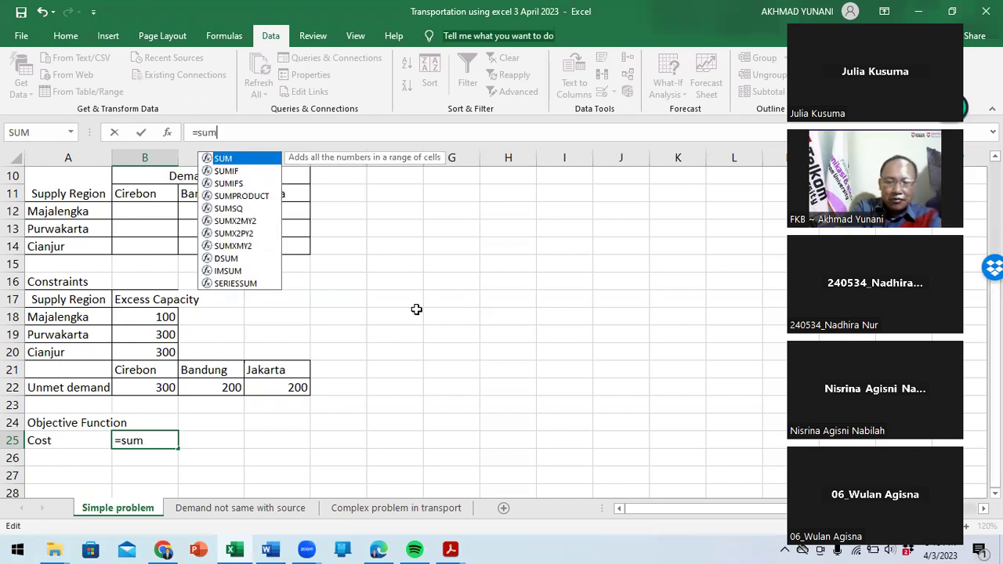
text(product)
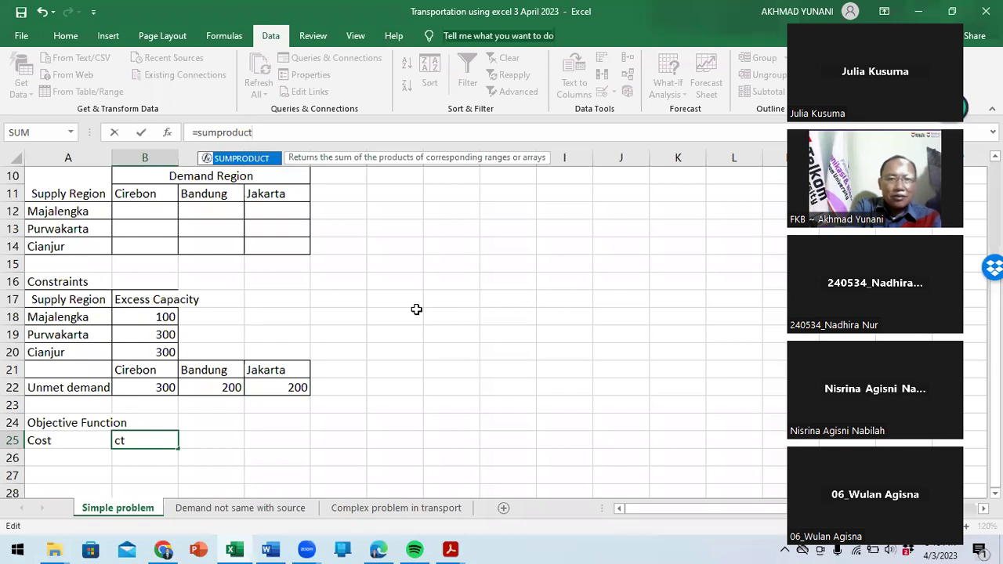
text(()
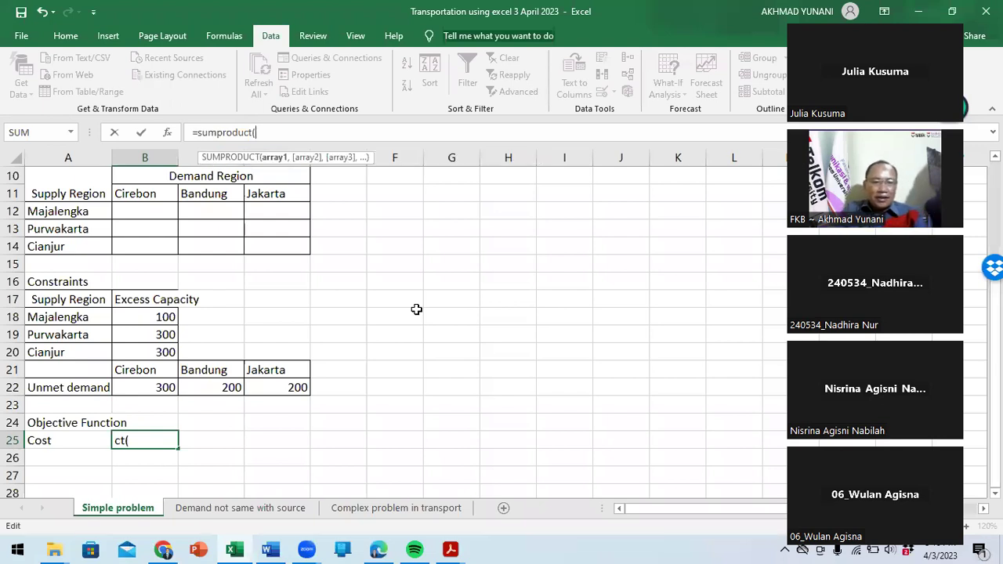
scroll(456, 293, up, 2)
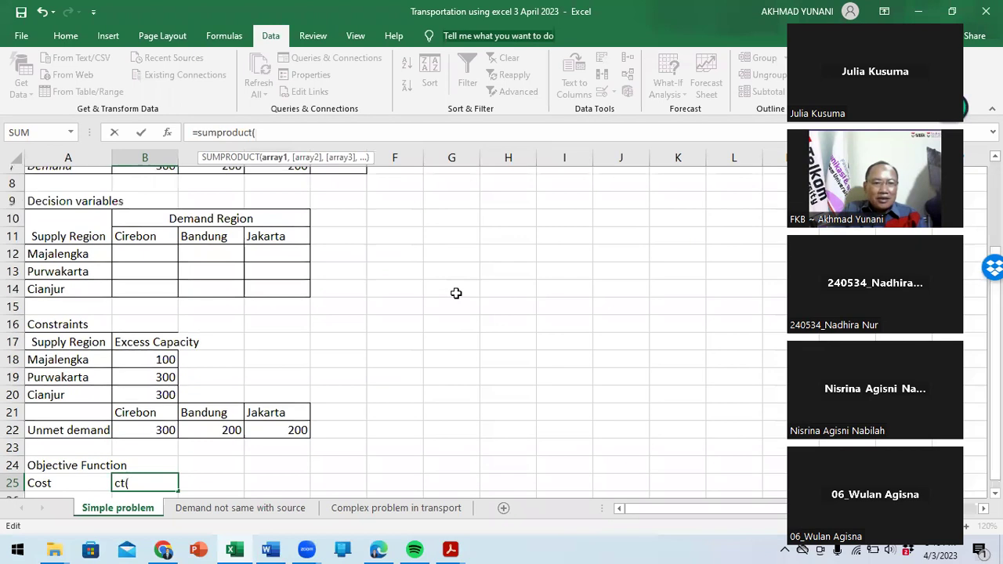
scroll(456, 294, up, 1)
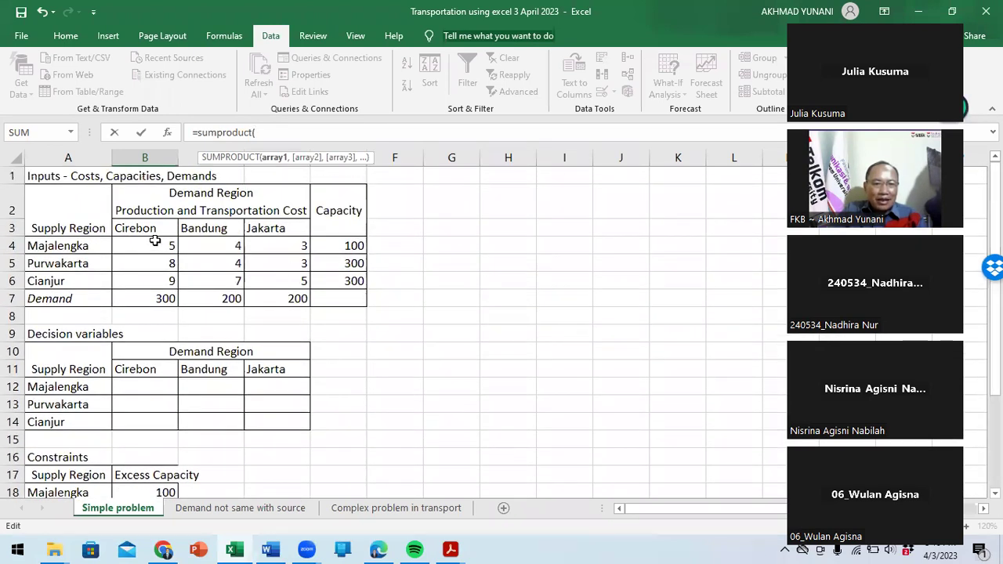
click(160, 245)
drag(159, 245, 280, 278)
text(,)
drag(130, 385, 258, 422)
text())
key(Return)
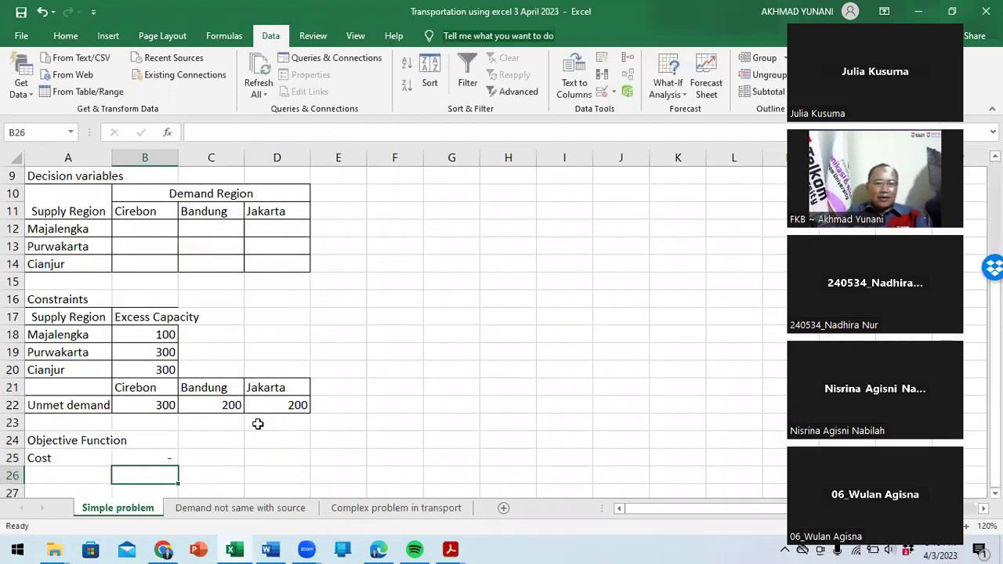
click(150, 462)
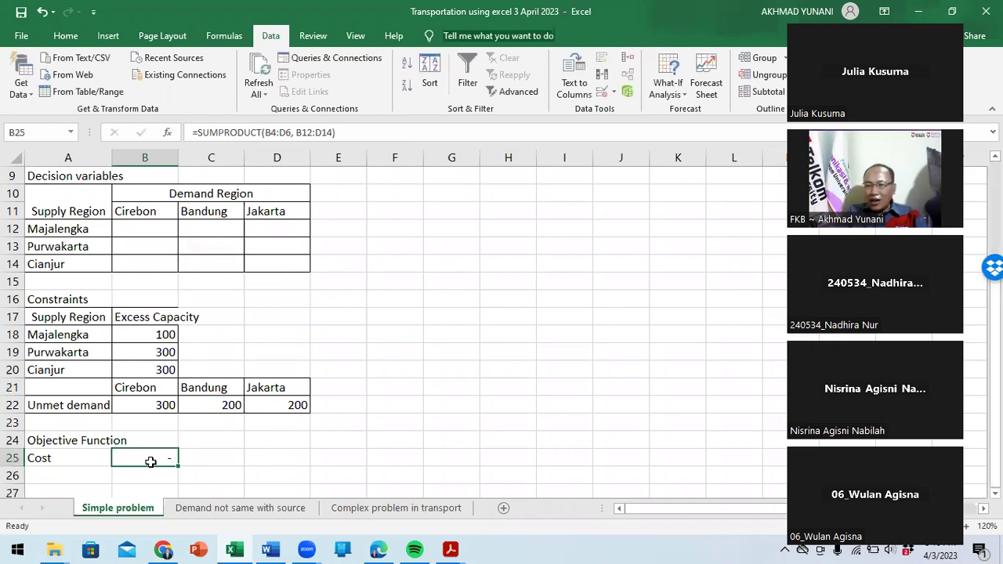
drag(145, 228, 261, 256)
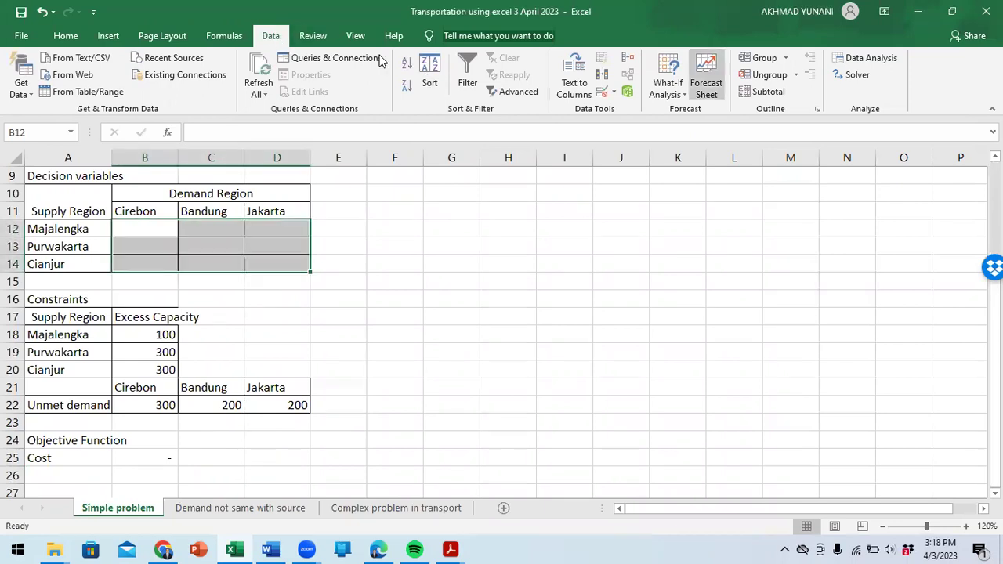
click(859, 80)
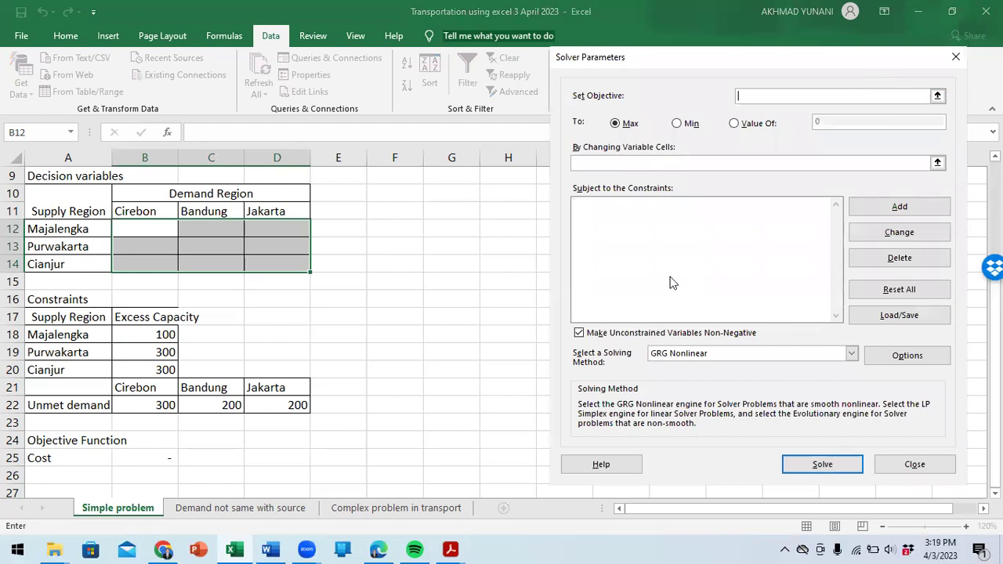
click(280, 261)
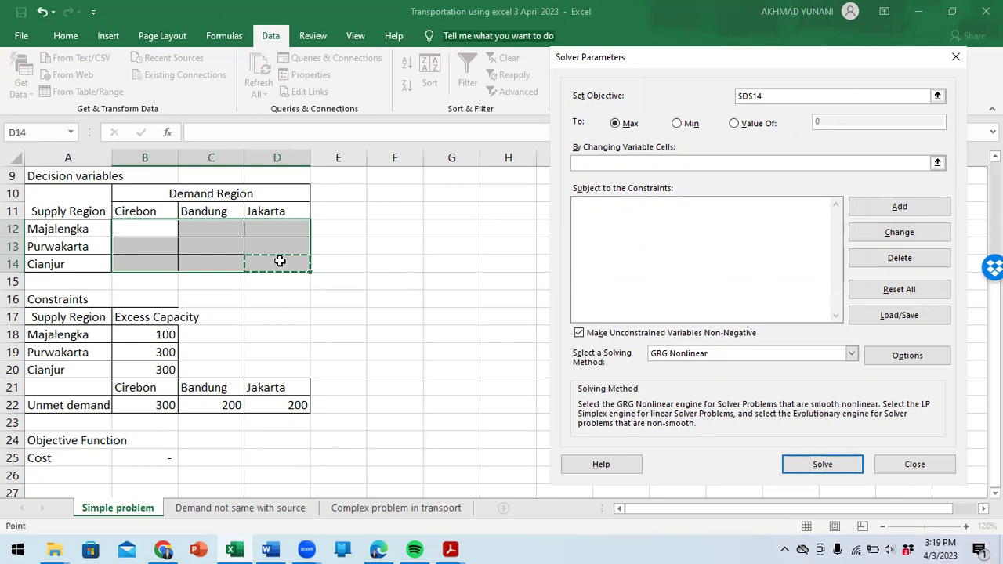
click(673, 163)
key(Escape)
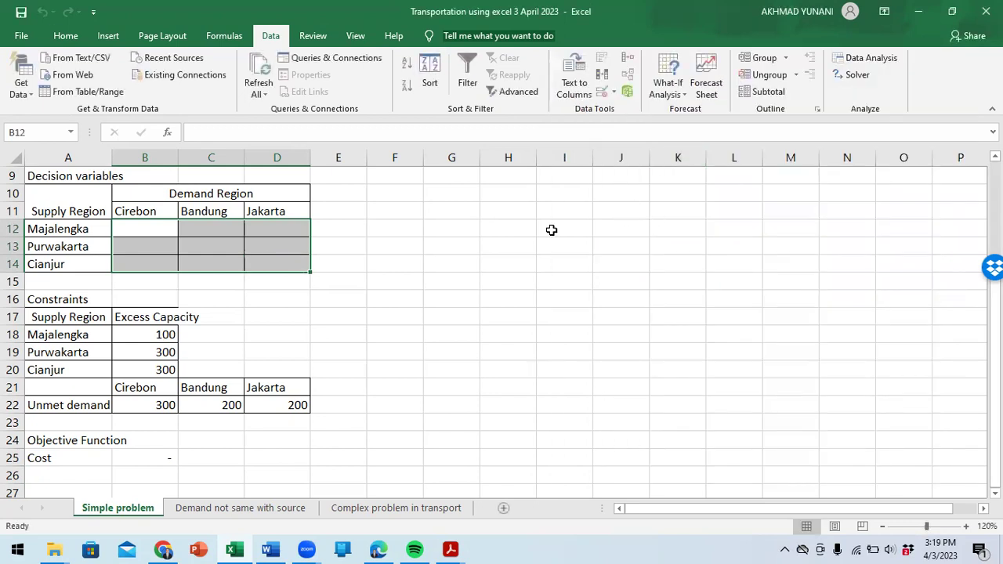
With the Cost cell B25 selected, set Solver to minimise by changing the decision variable cells B12:D14
click(355, 279)
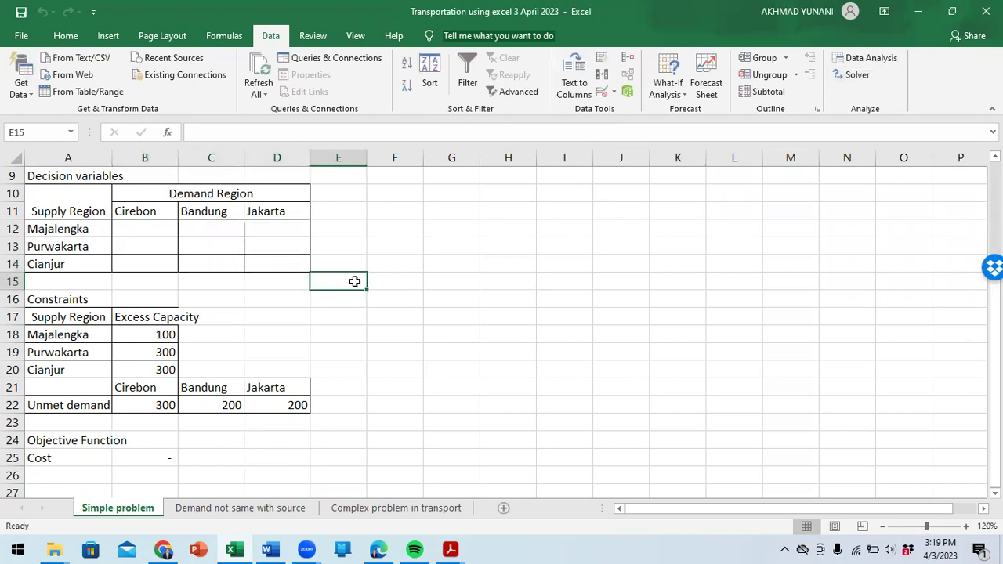
scroll(292, 349, down, 1)
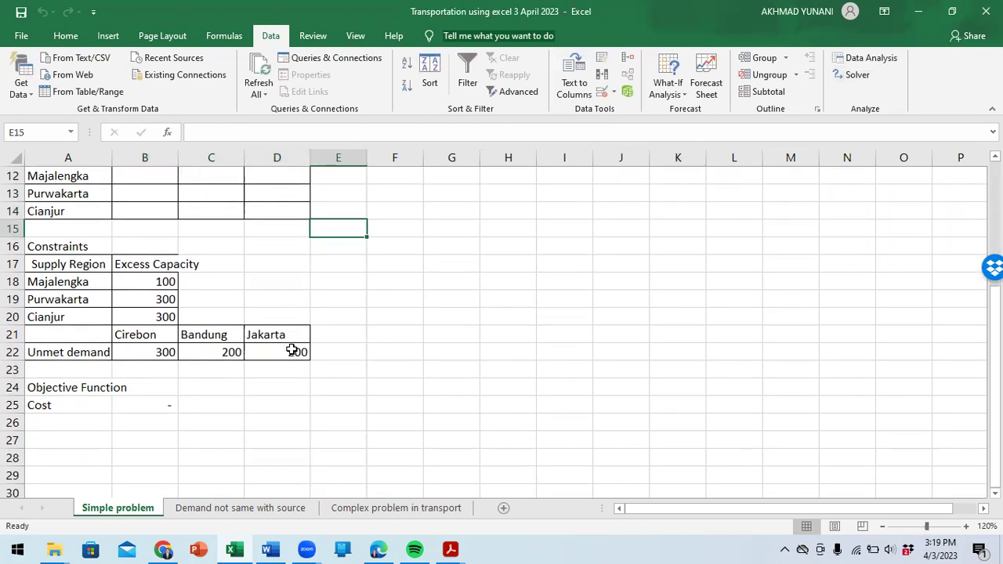
click(165, 402)
scroll(381, 379, up, 2)
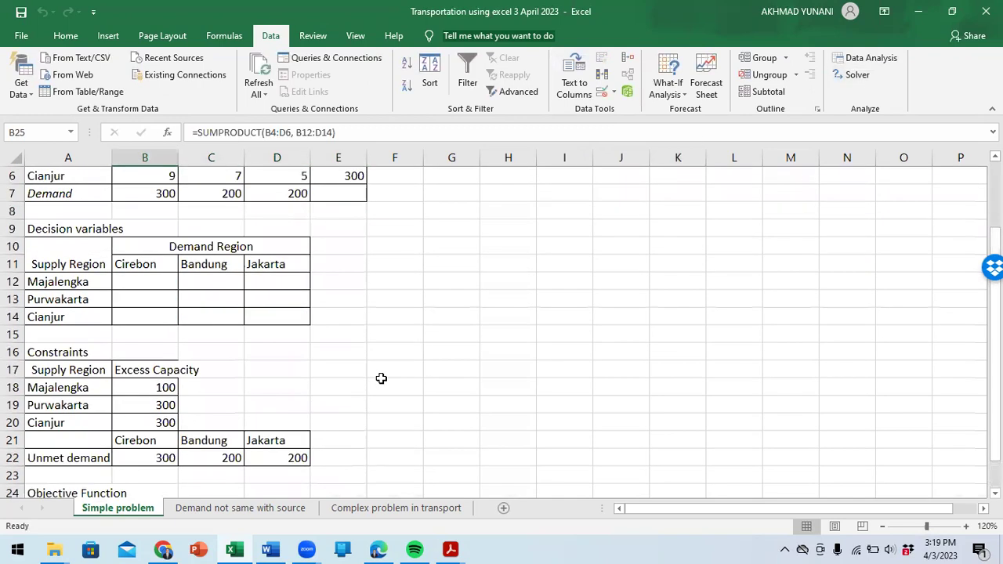
scroll(380, 379, down, 1)
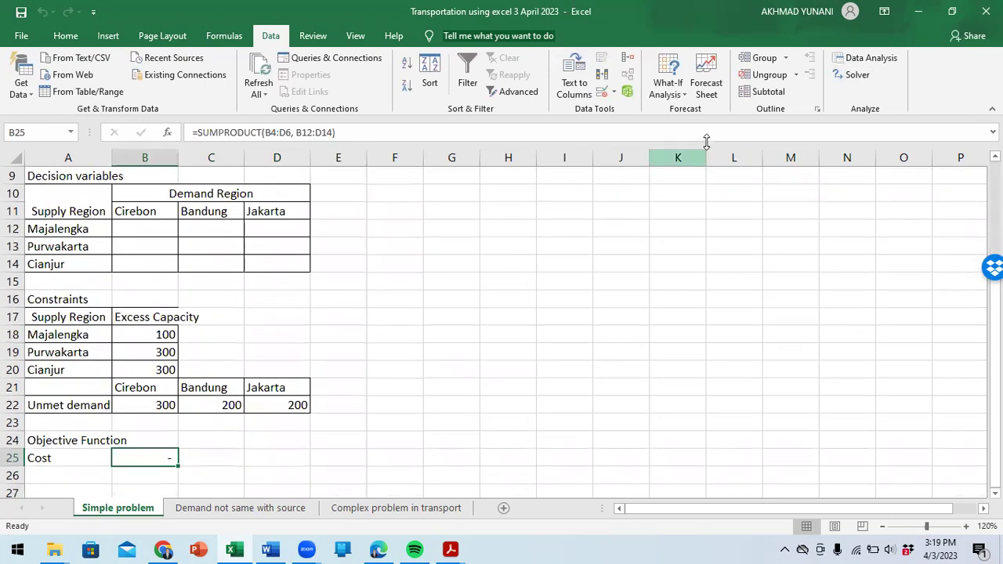
click(858, 75)
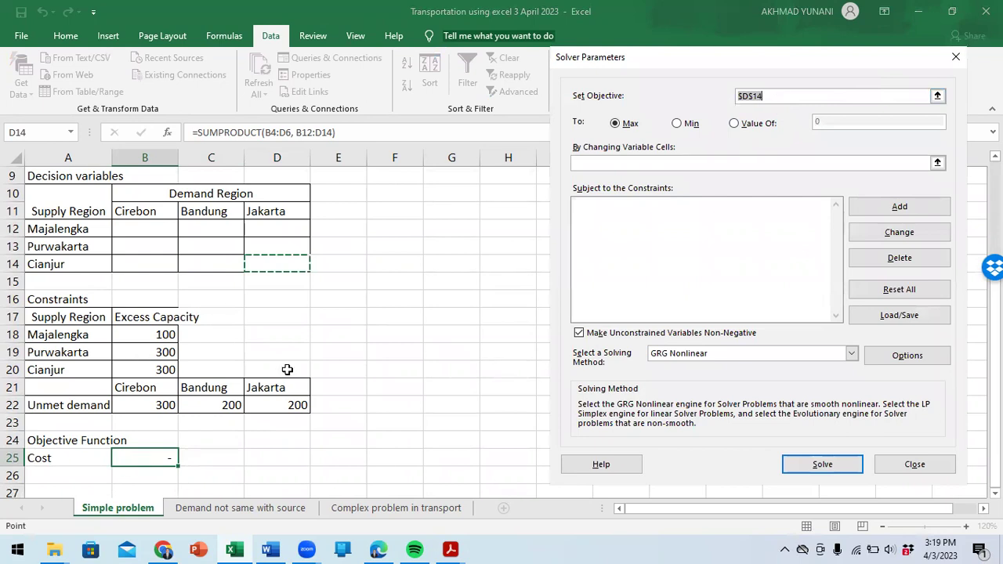
click(677, 124)
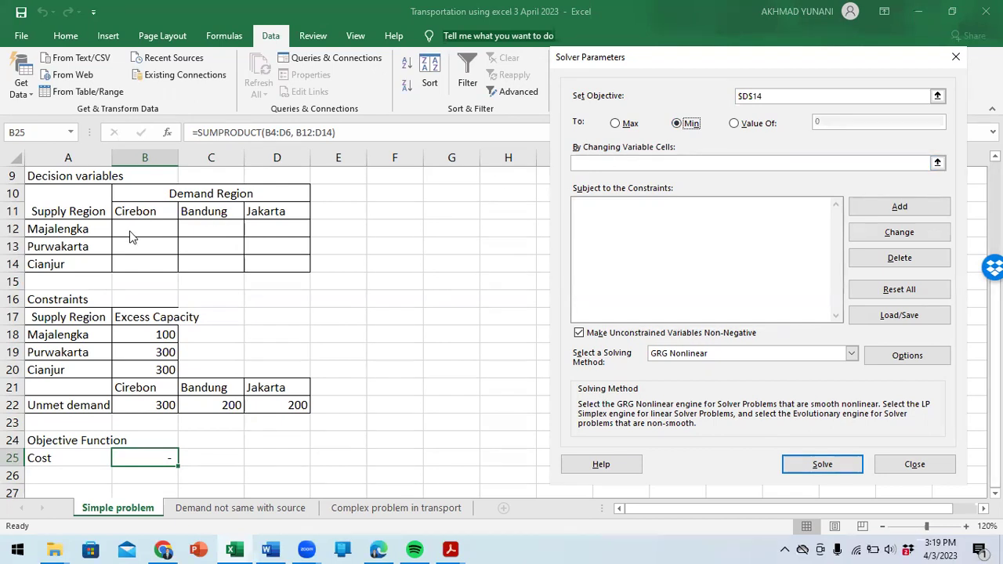
click(616, 161)
drag(168, 228, 256, 264)
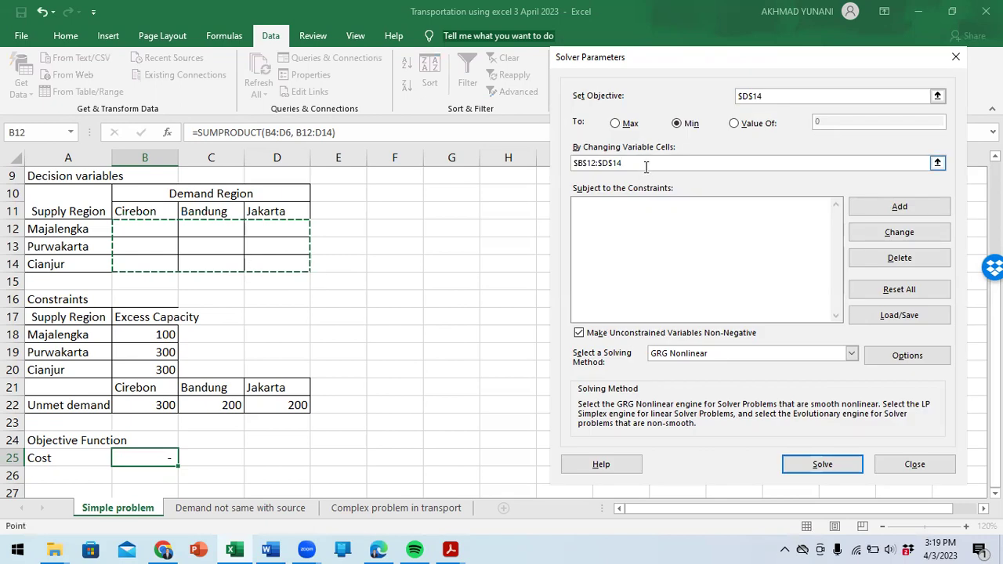
Add a Solver constraint requiring the excess capacity cells B18:B20 >= 0
click(636, 221)
click(884, 206)
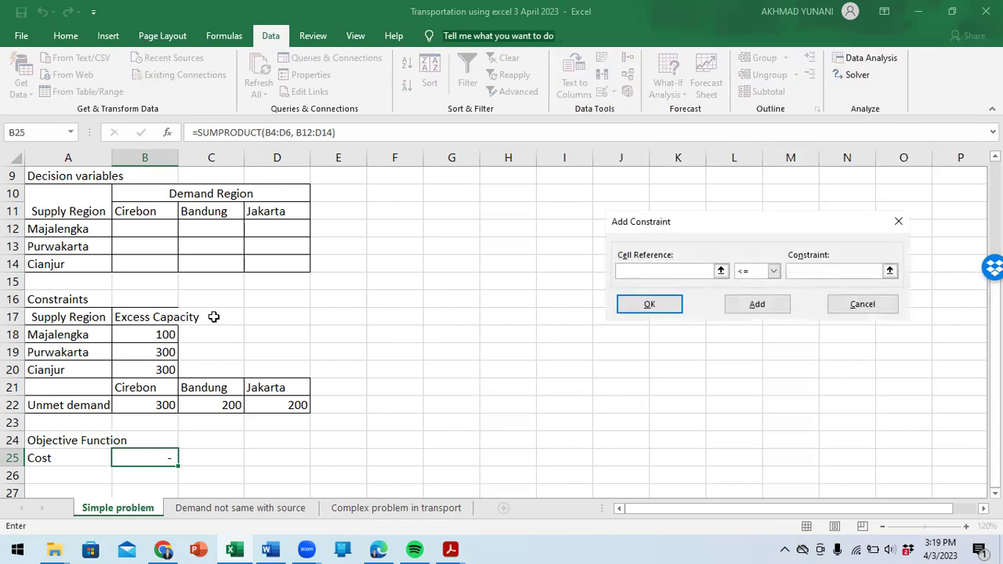
drag(166, 334, 163, 370)
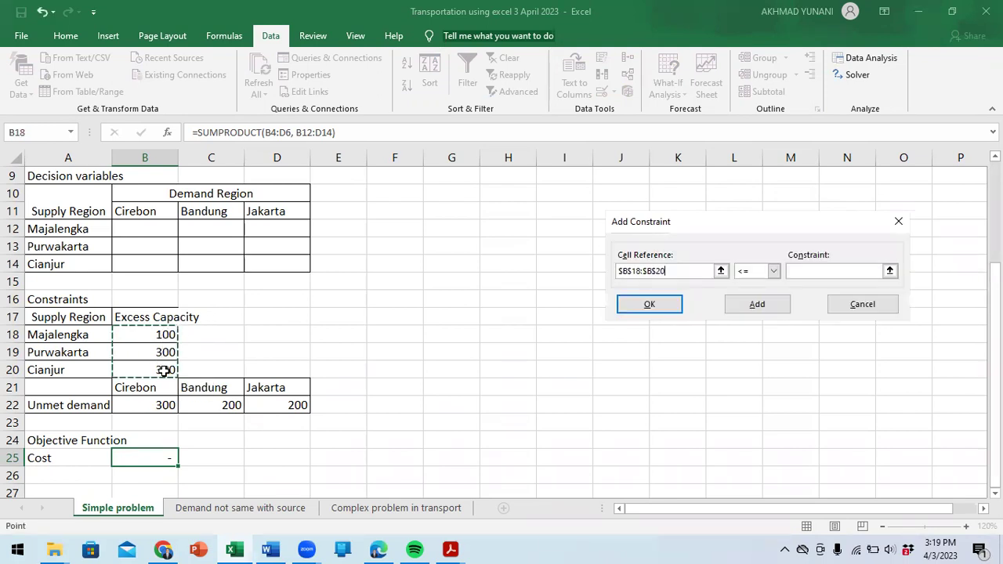
click(774, 272)
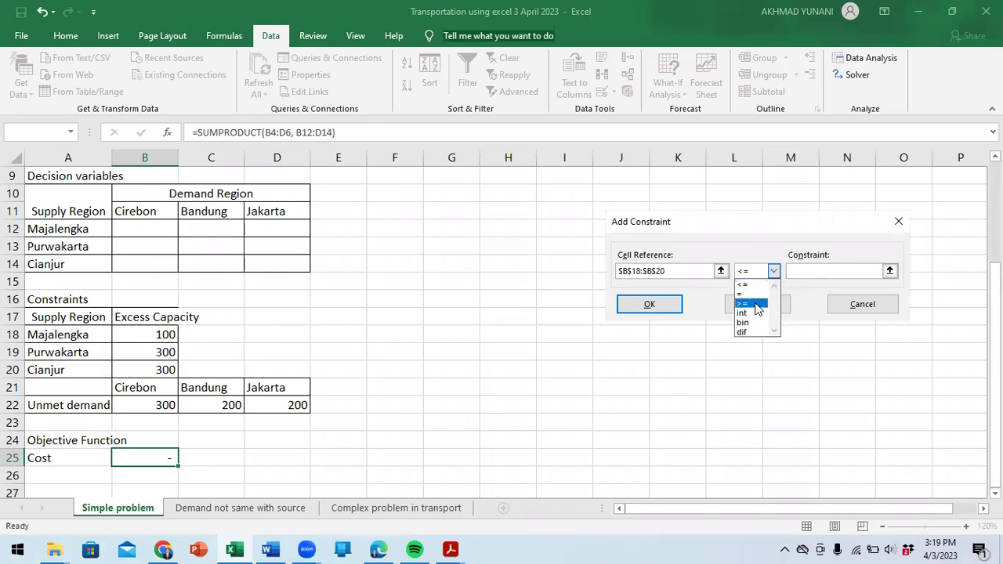
click(758, 304)
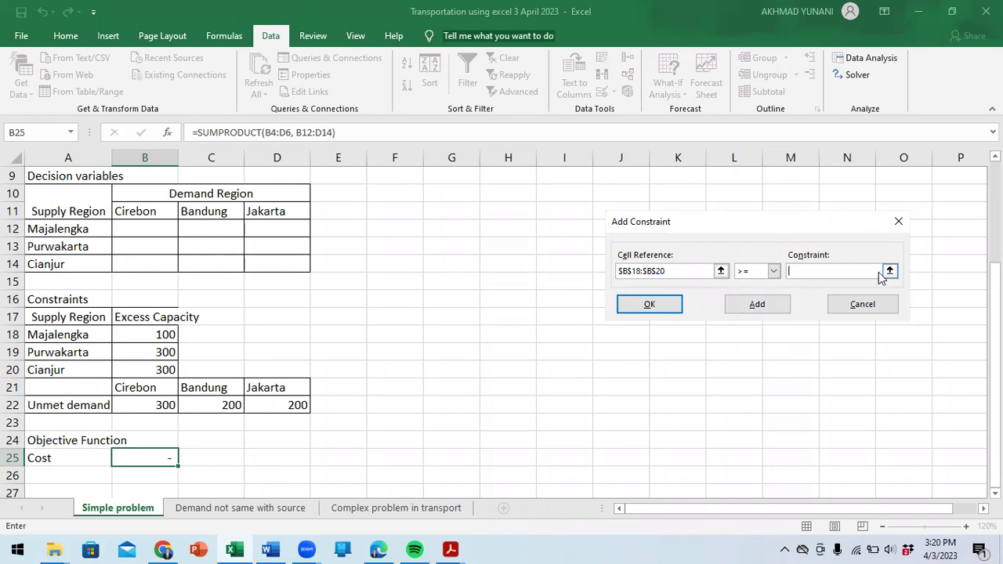
text(0)
click(748, 314)
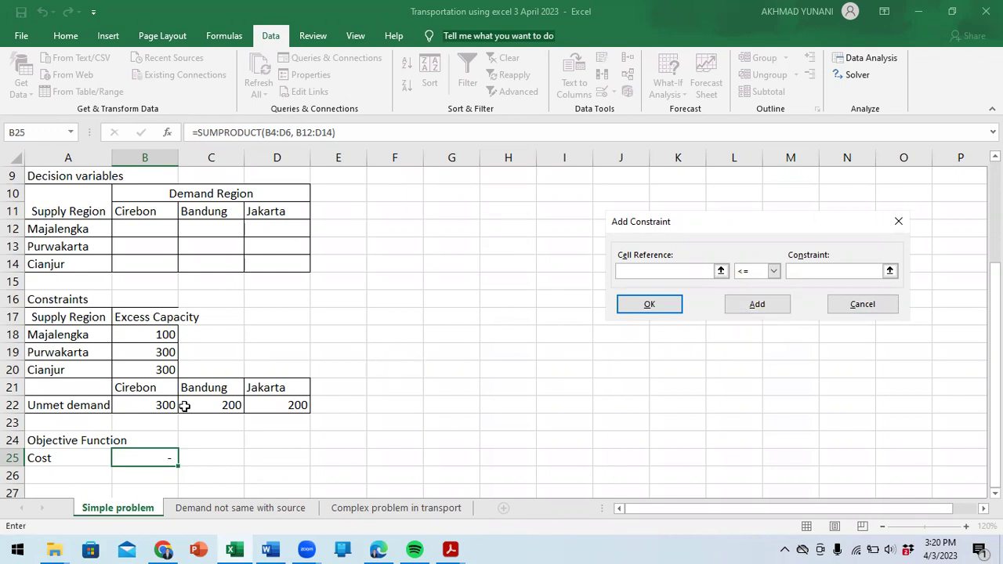
Add a Solver constraint setting the unmet demand cells B22:D22 = 0 and return to the Solver parameters
drag(136, 404, 280, 408)
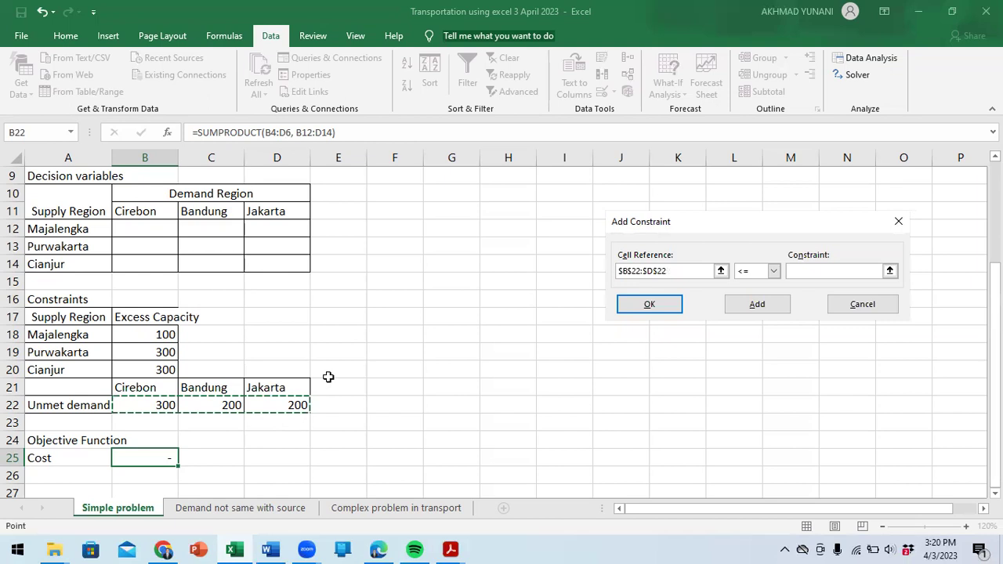
click(774, 271)
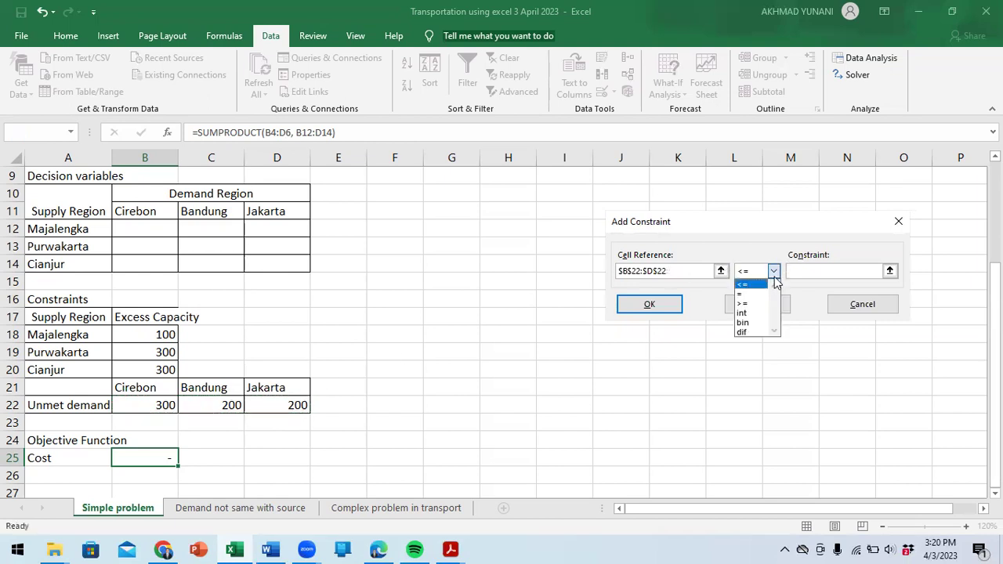
click(752, 294)
click(812, 267)
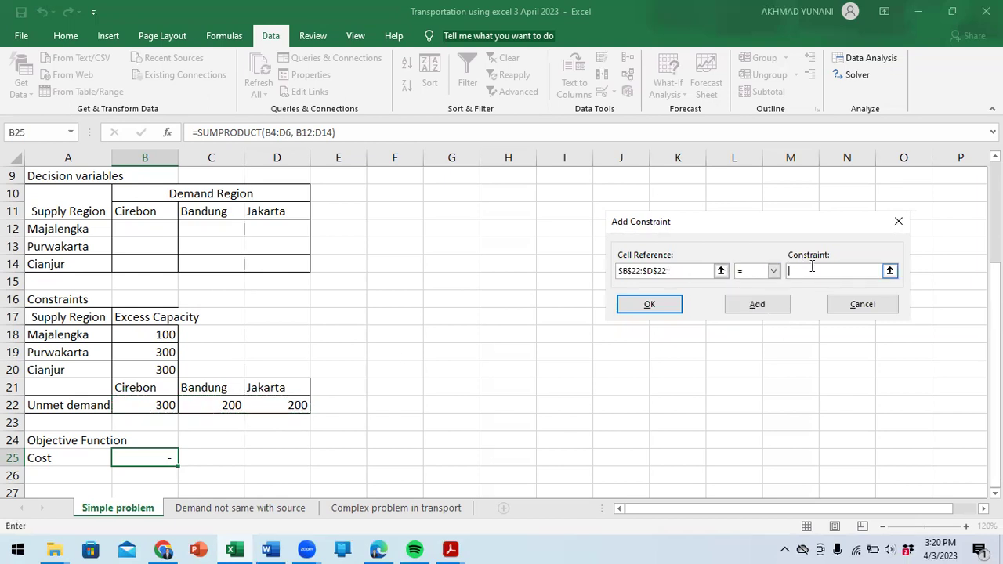
text(0)
click(758, 308)
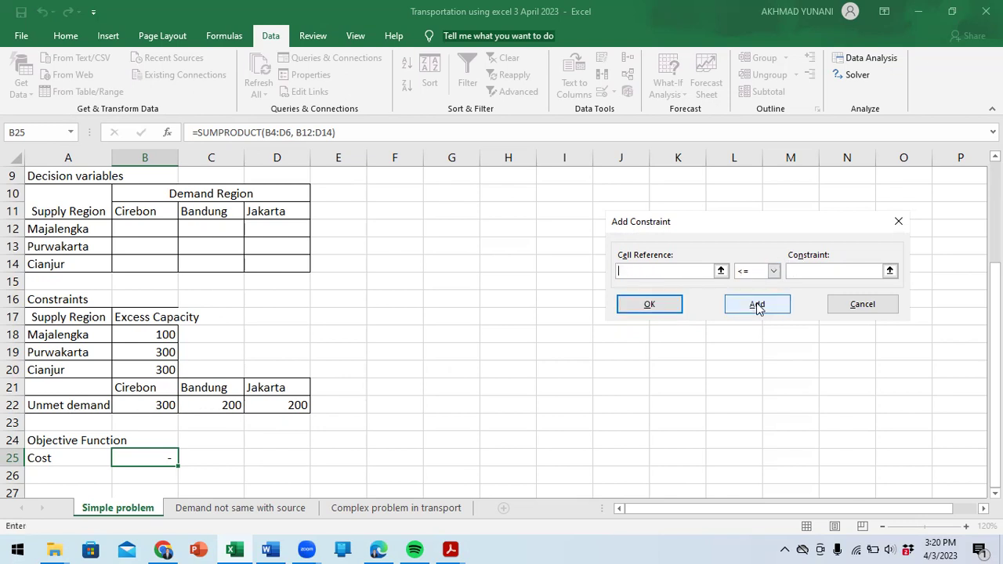
click(664, 311)
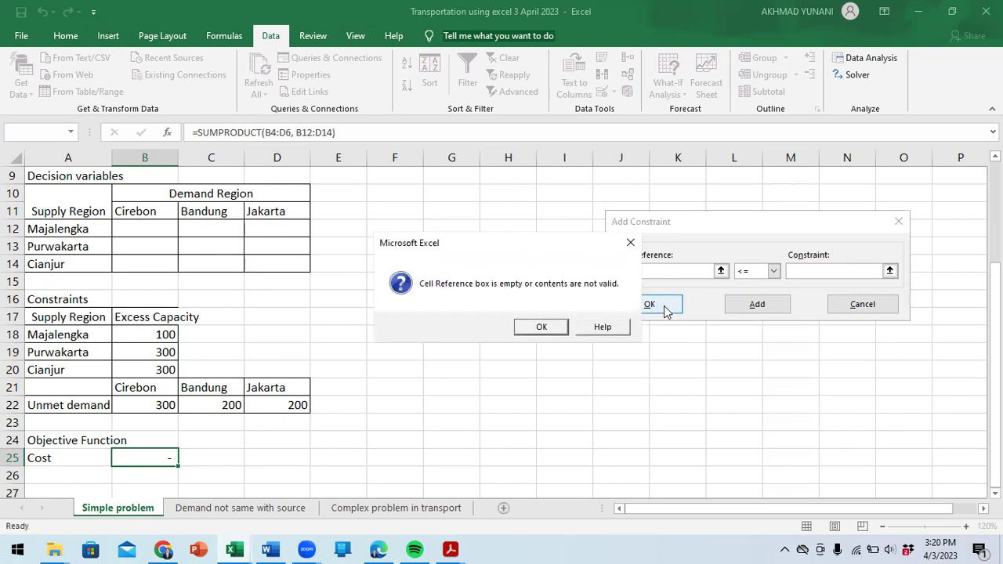
click(529, 330)
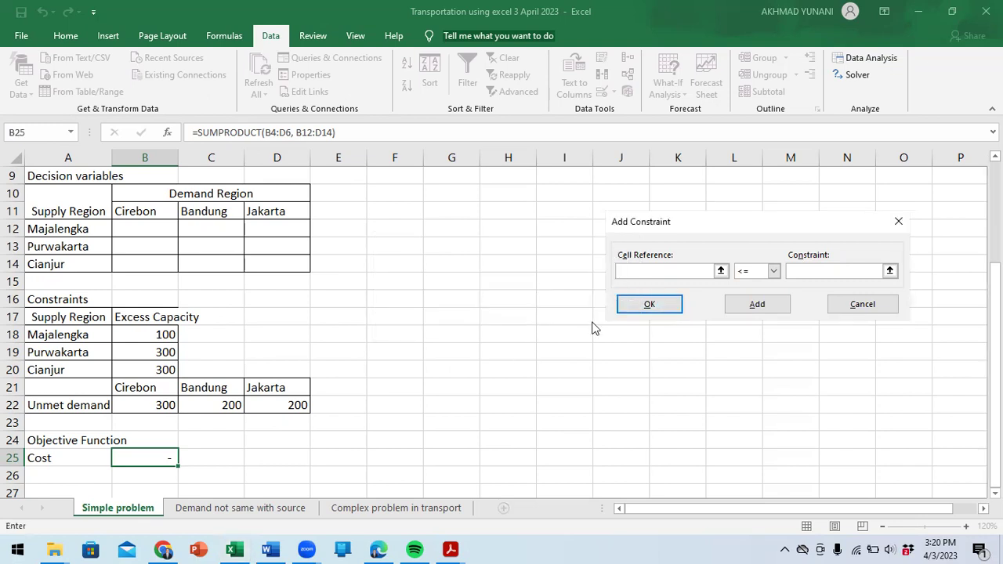
click(840, 306)
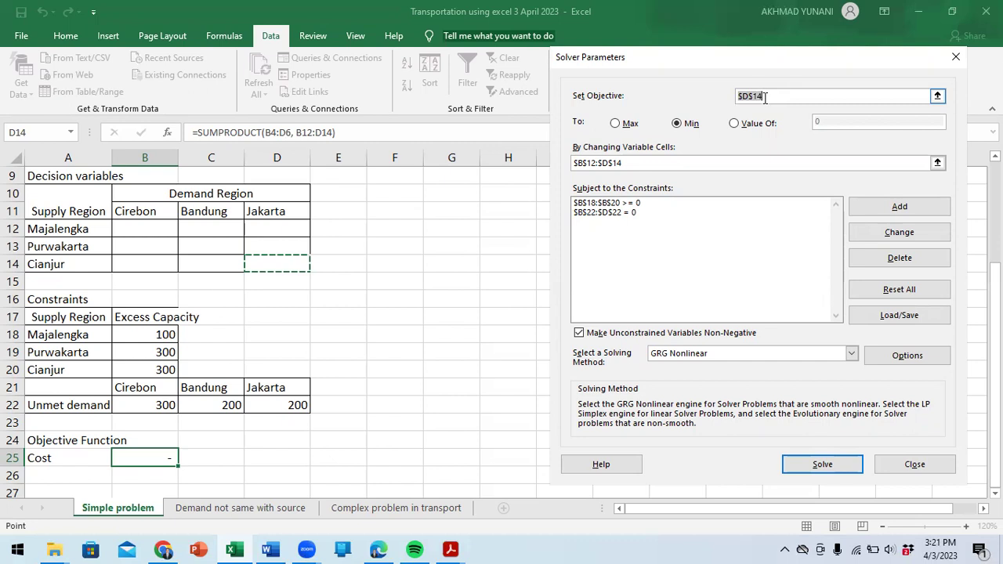
Set the Solver objective to the Cost cell B25, solve the model and keep the Solver solution
click(153, 456)
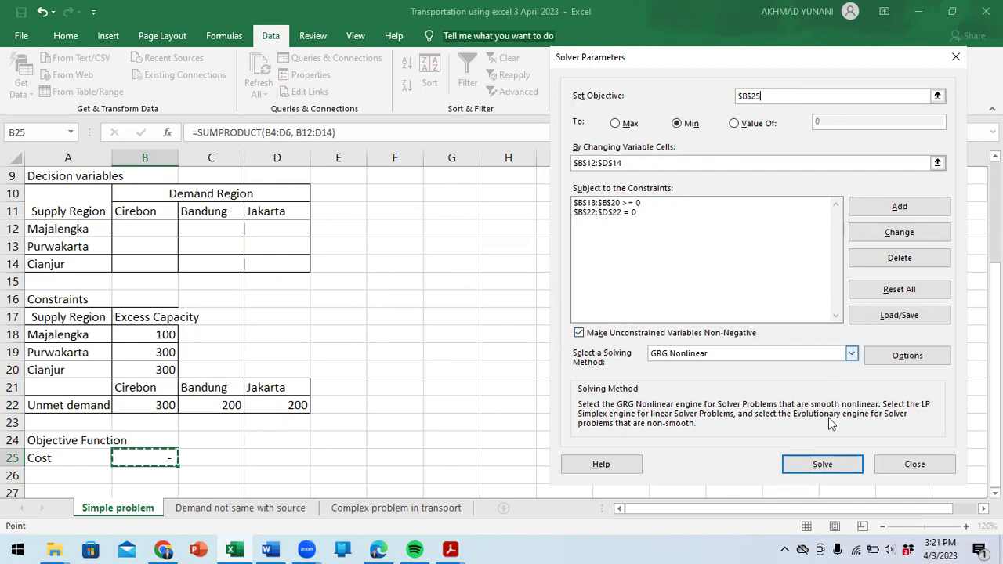
click(829, 466)
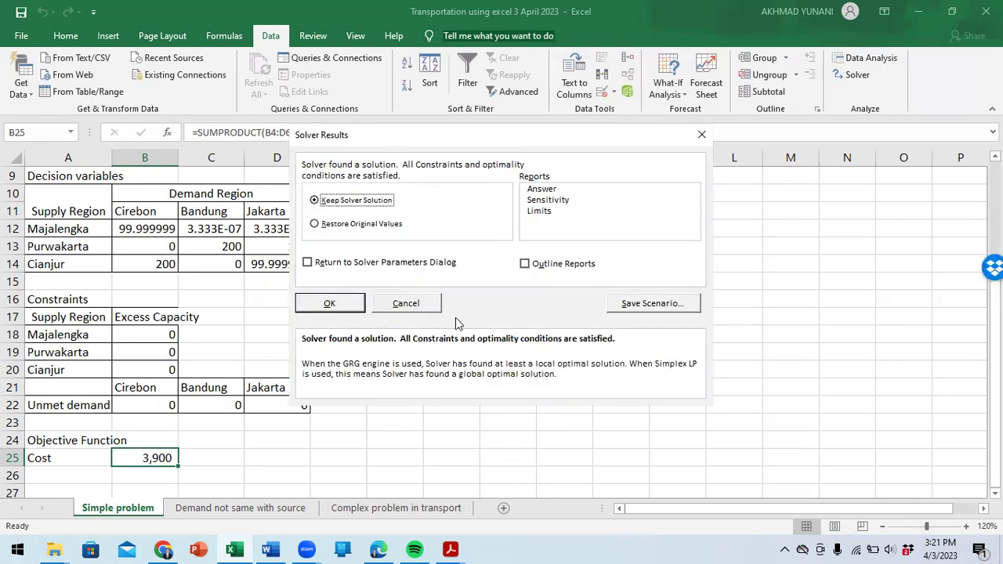
click(342, 306)
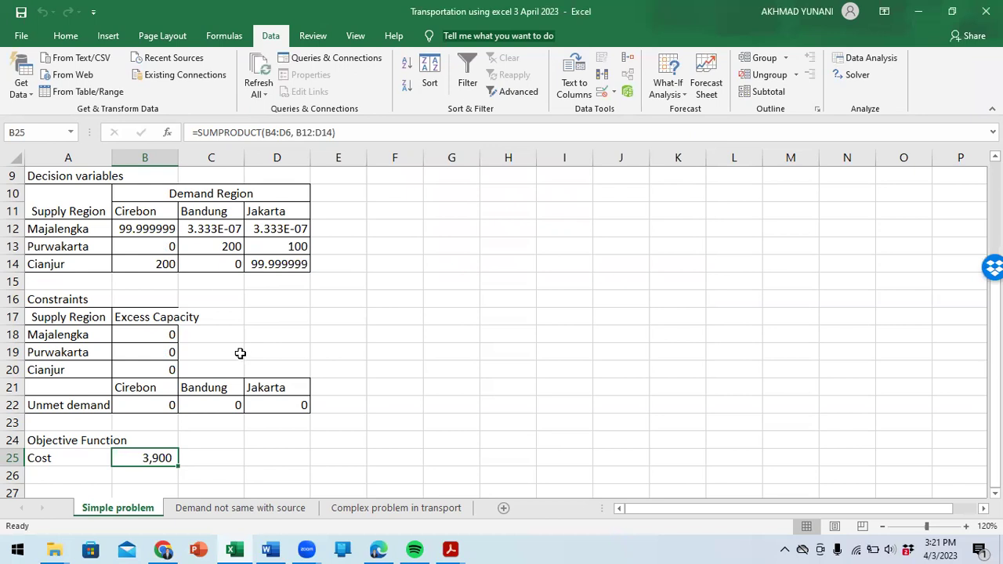
Examine Majalengka's solved shipments in B12:D12 against its capacity in E4 and its excess capacity in B18
scroll(240, 353, up, 1)
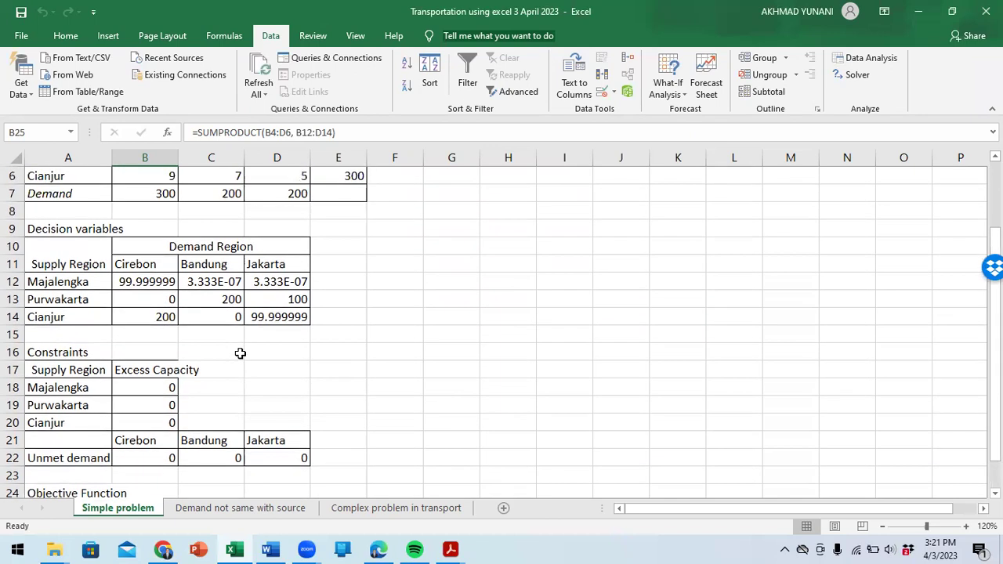
click(37, 285)
click(137, 276)
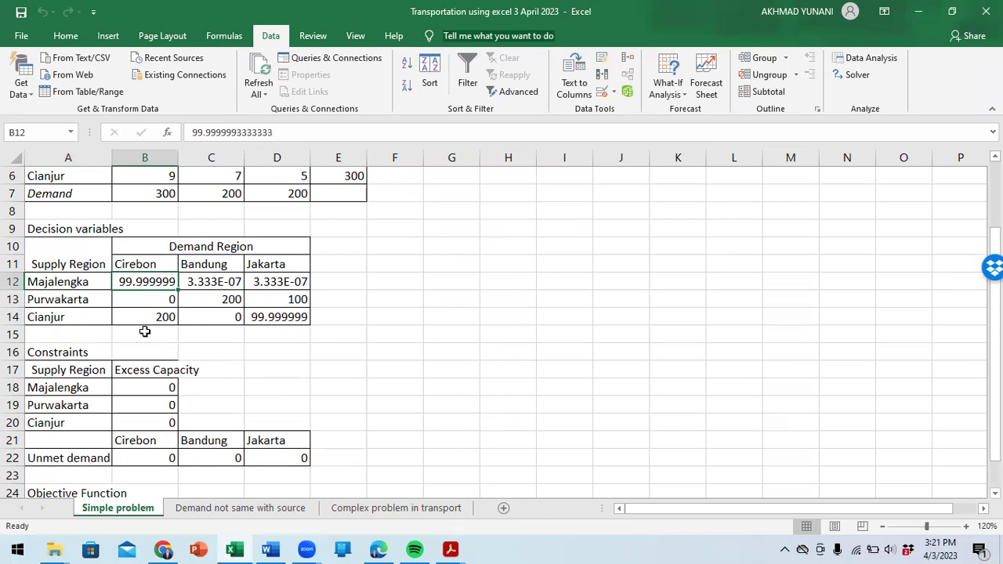
scroll(145, 332, up, 1)
scroll(145, 332, down, 1)
scroll(123, 343, up, 1)
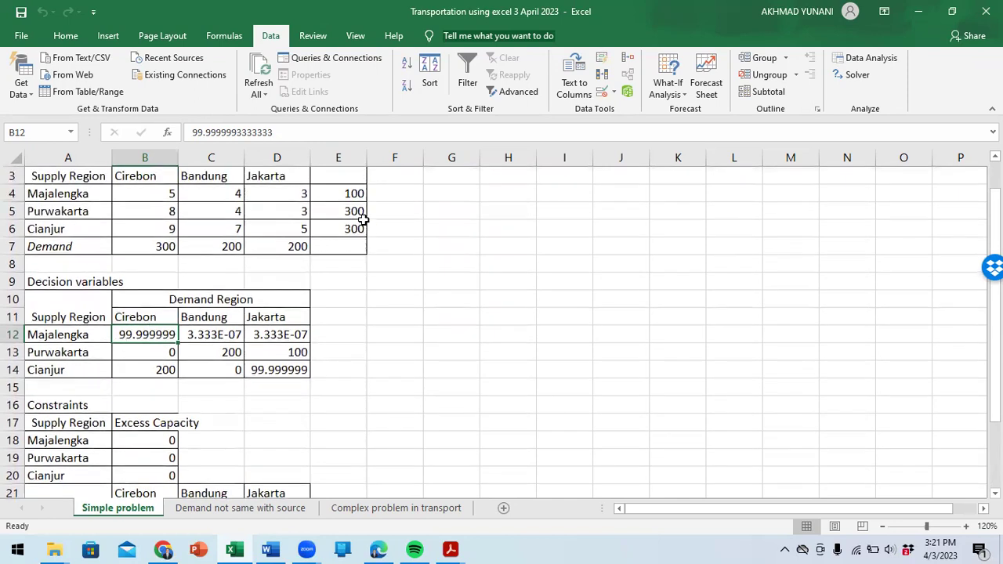
click(355, 195)
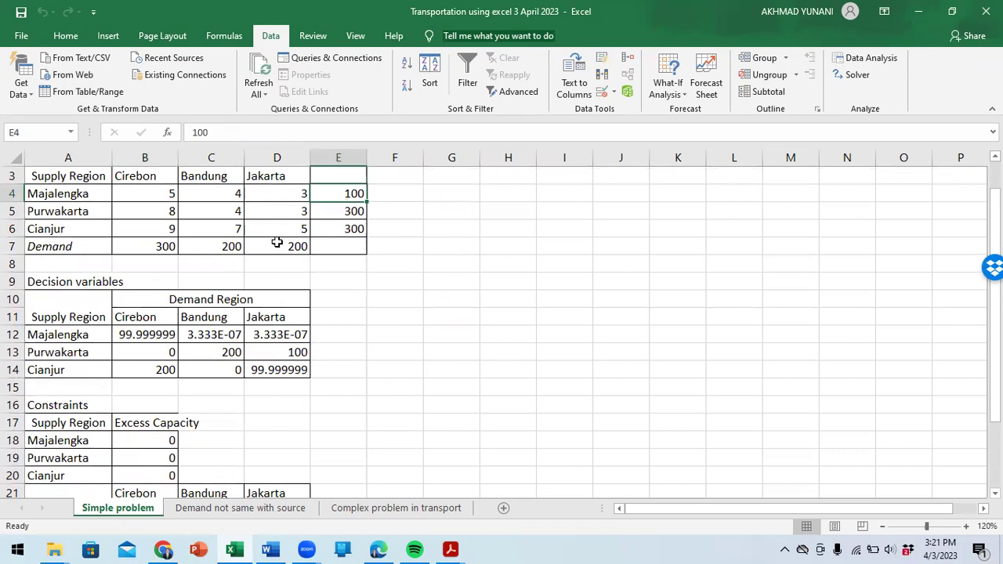
click(145, 335)
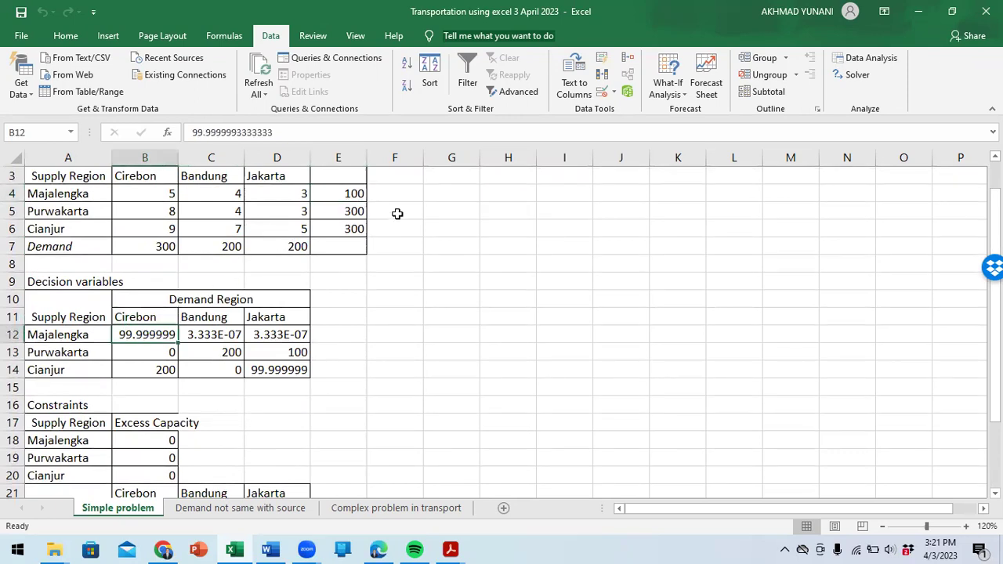
click(154, 437)
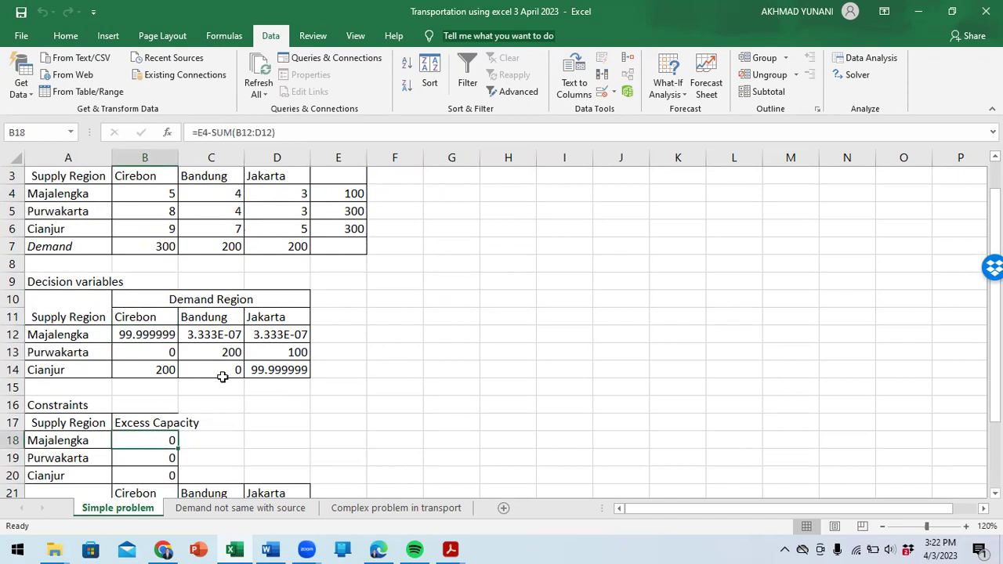
click(82, 353)
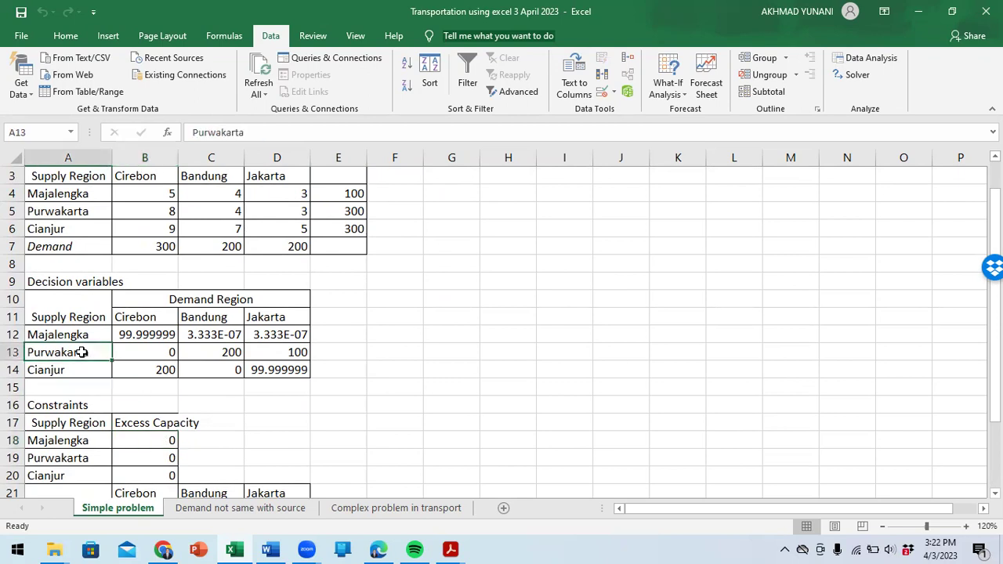
click(212, 336)
click(268, 335)
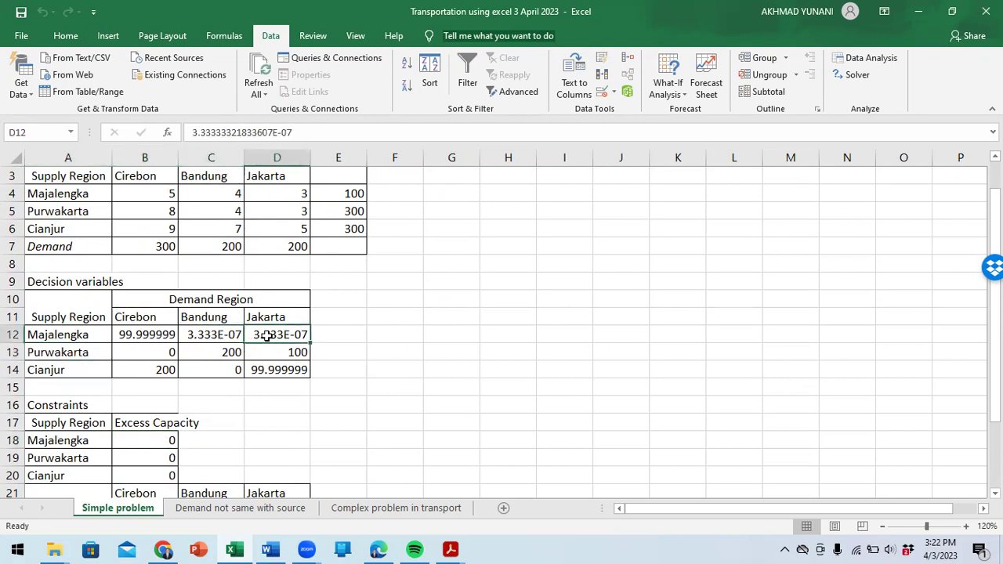
Compare Purwakarta's shipments to Bandung and Jakarta with its capacity in E5 and its excess capacity in B19
click(79, 352)
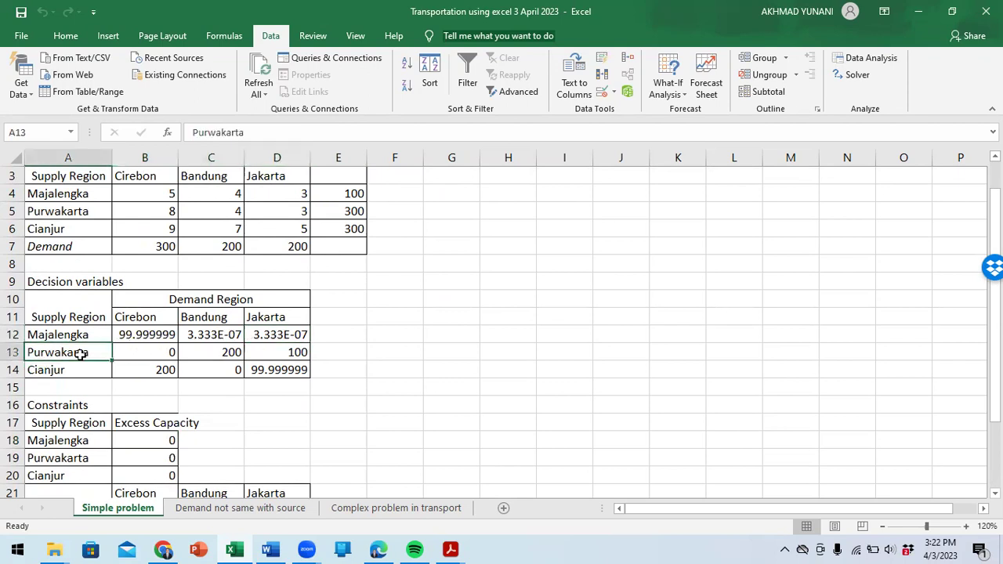
click(220, 353)
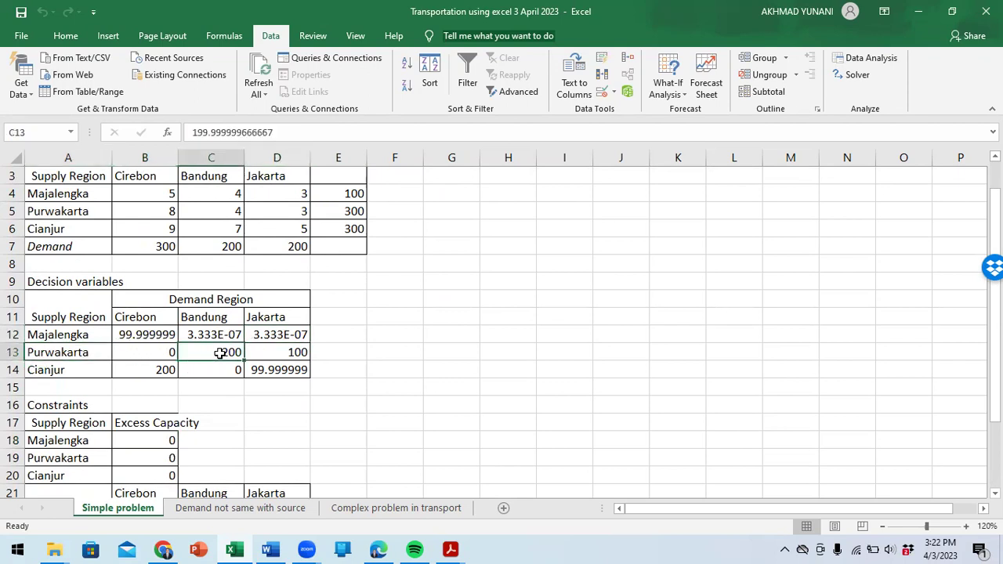
click(282, 350)
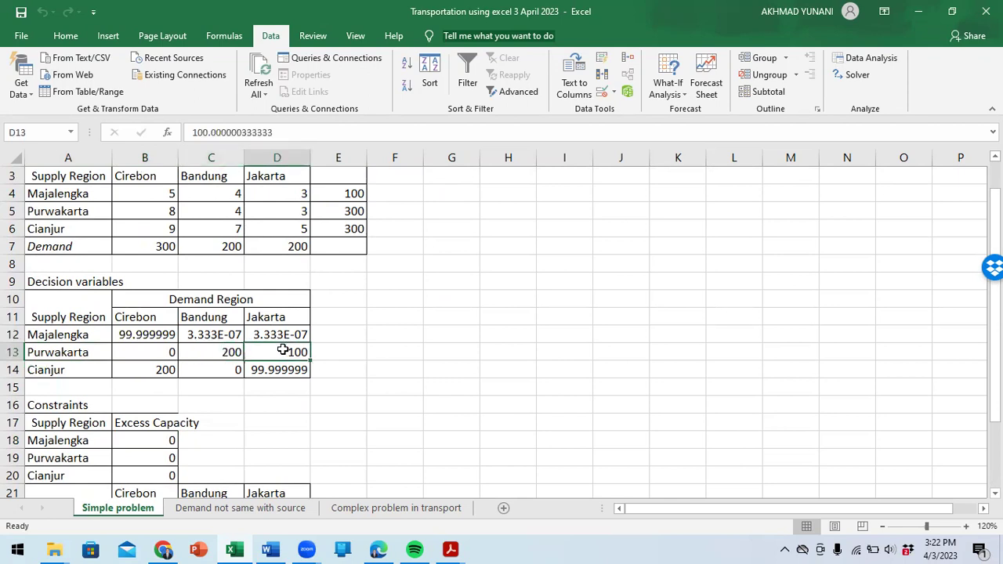
click(352, 211)
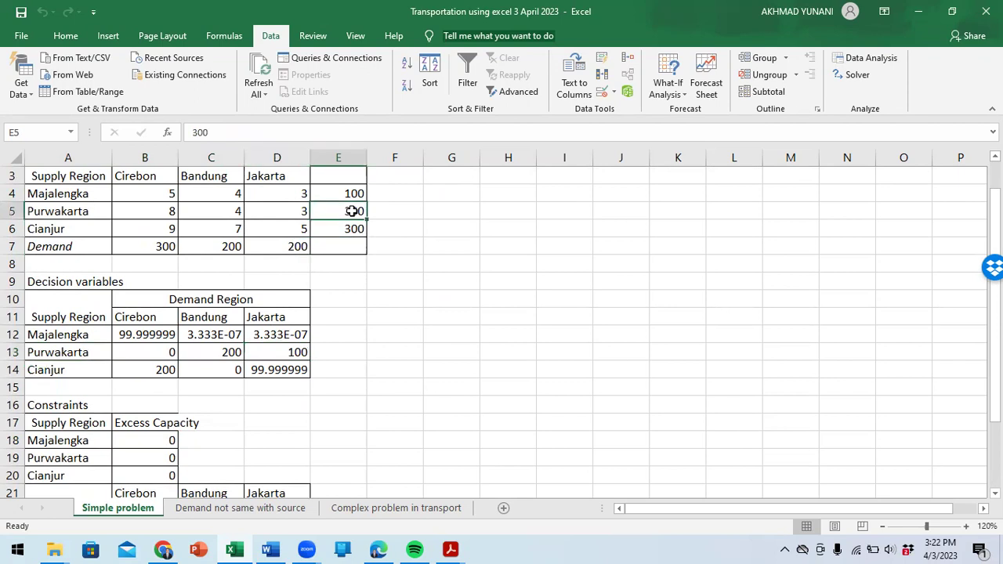
click(224, 352)
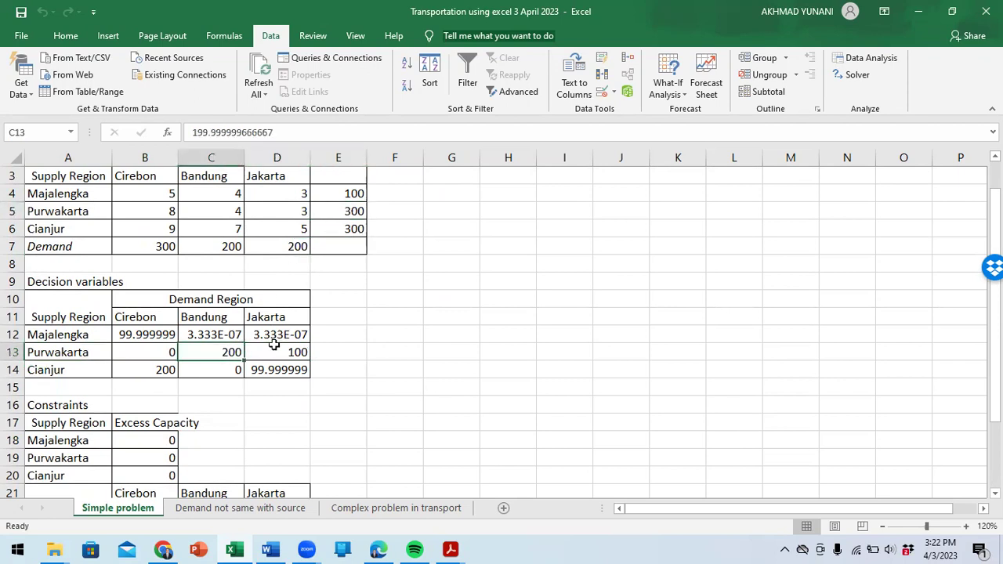
click(265, 352)
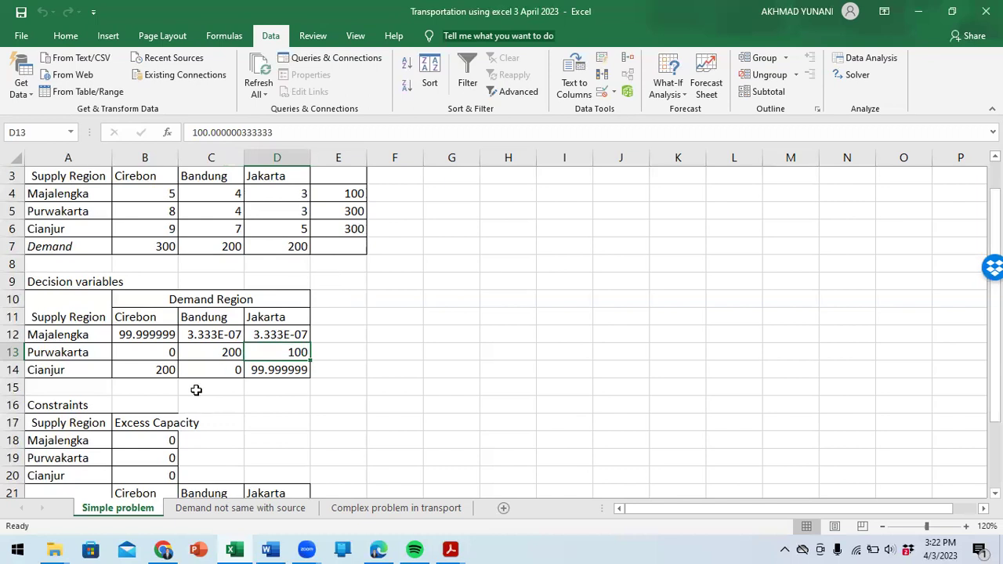
click(152, 458)
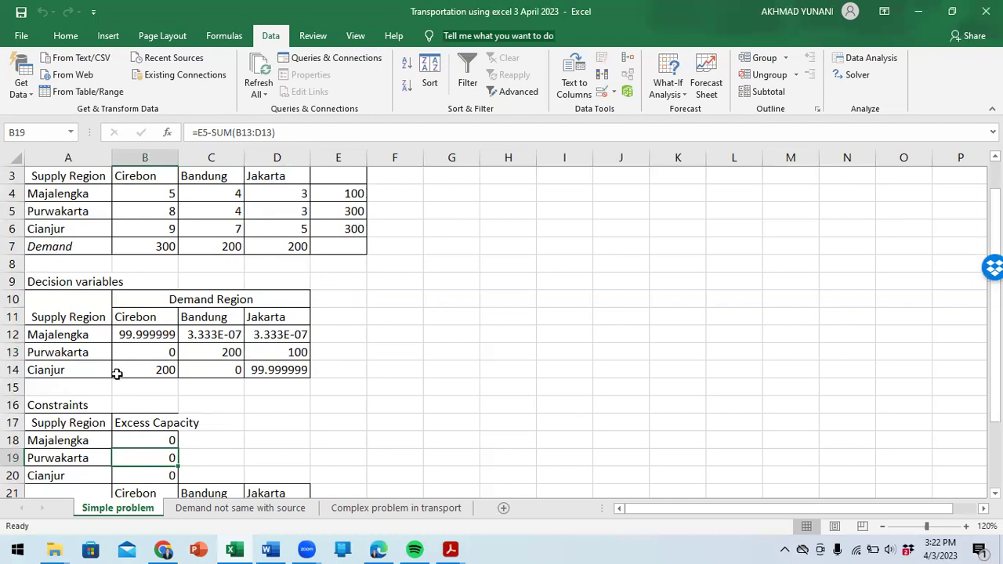
Compare Cianjur's shipments to Cirebon and Jakarta with its capacity in E6 and its excess capacity in B20
click(159, 370)
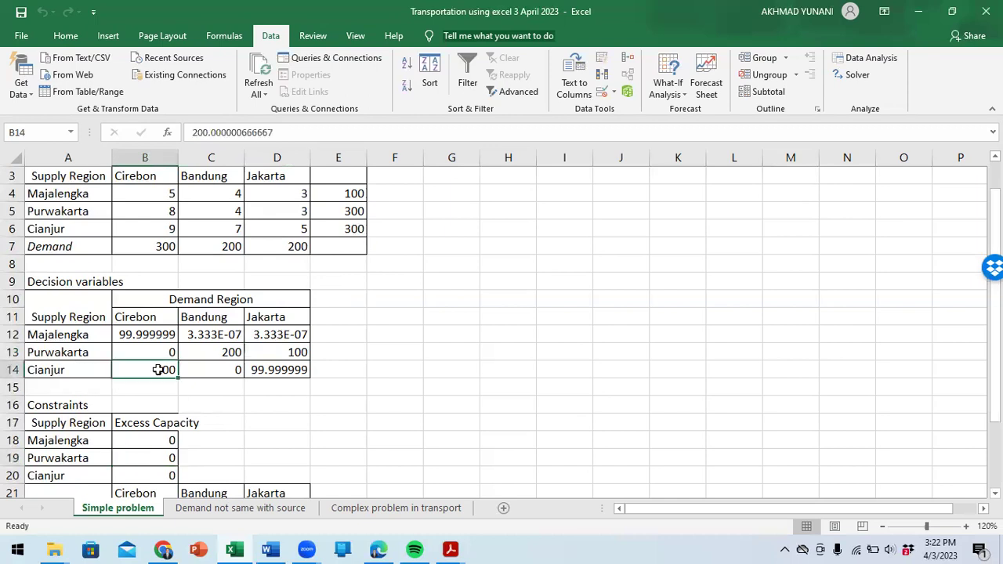
click(270, 372)
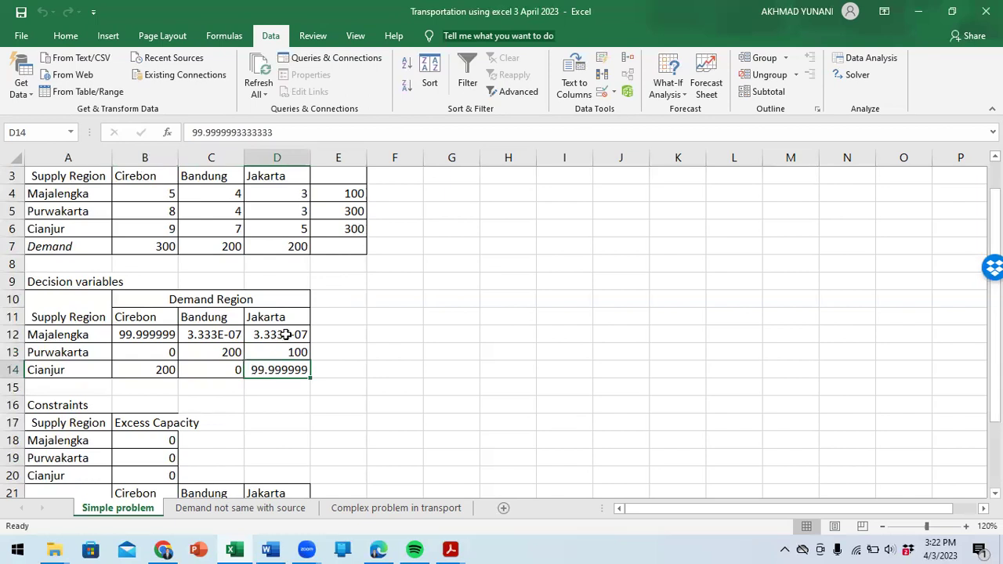
click(337, 228)
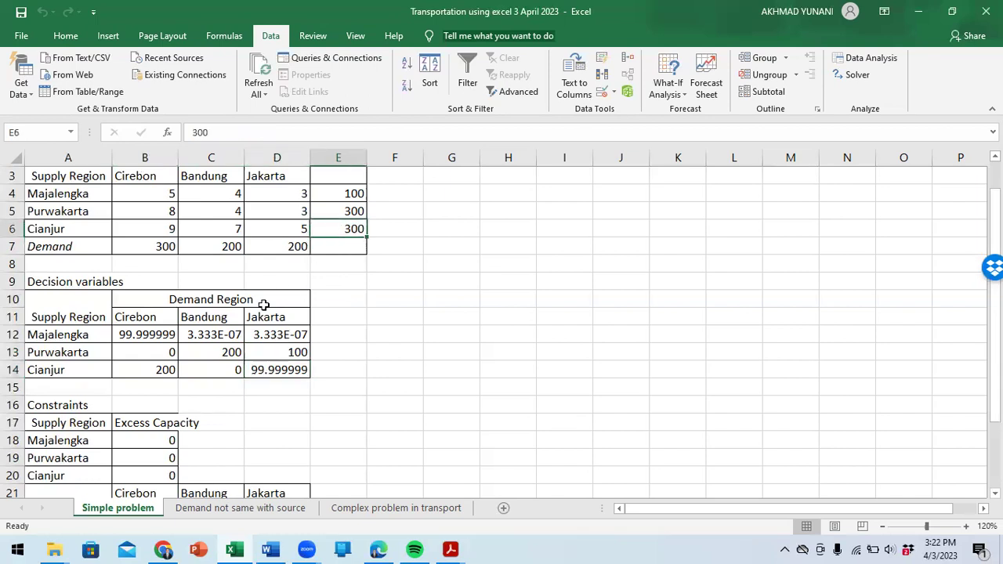
click(145, 369)
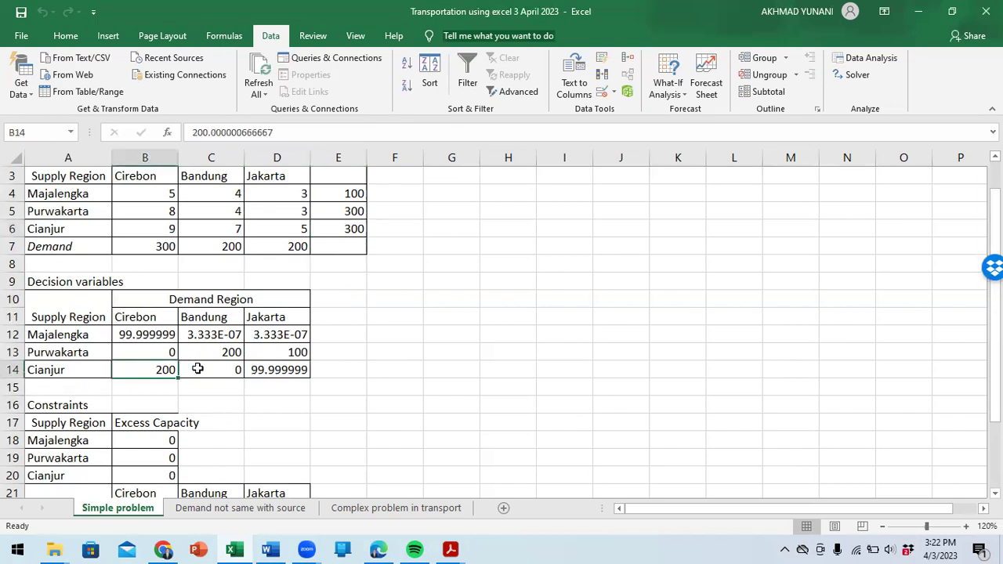
click(266, 372)
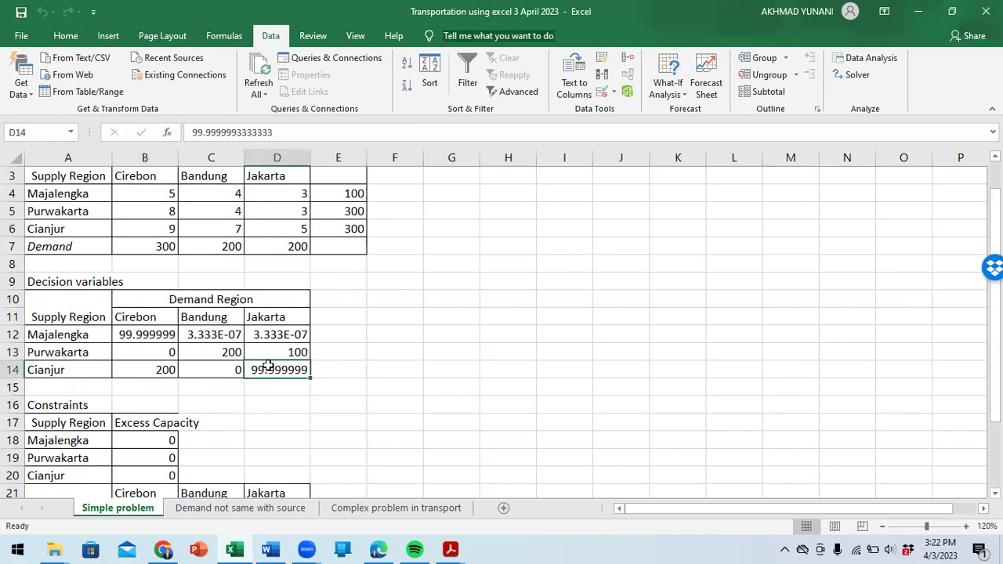
click(146, 475)
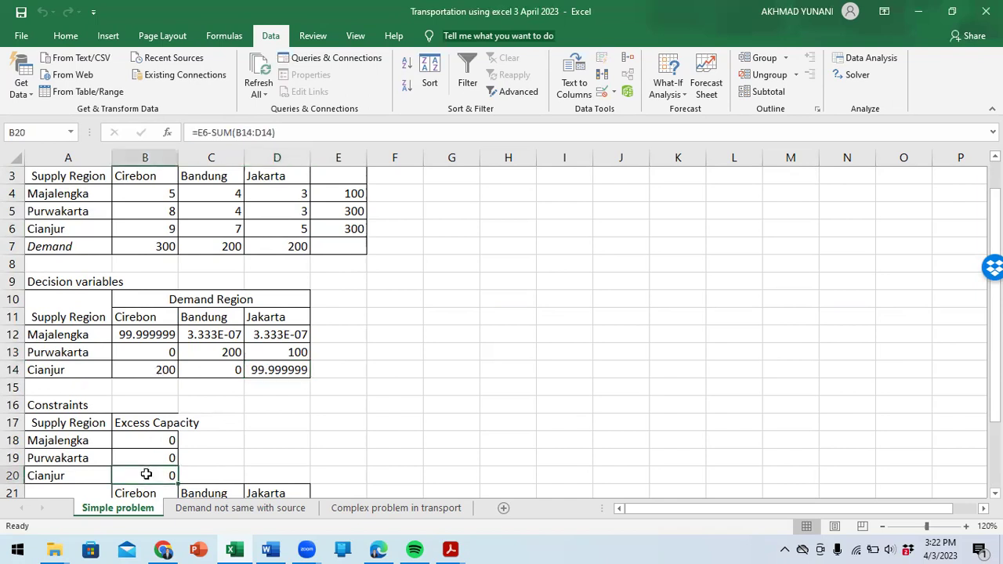
Check Cirebon's demand in B7 against the shipments it receives in B12:B14 and its unmet demand in B22
scroll(243, 419, down, 1)
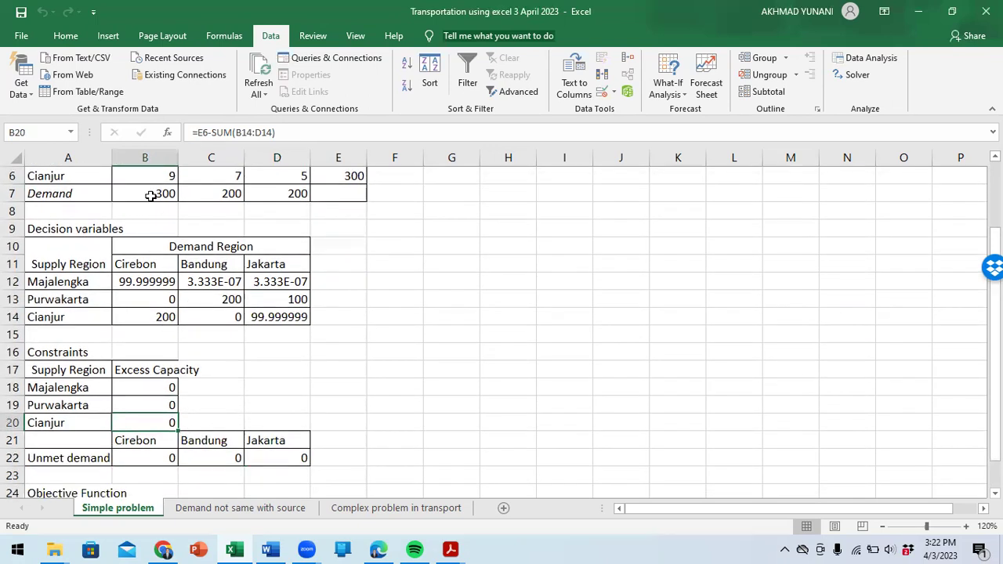
click(150, 196)
scroll(161, 278, up, 2)
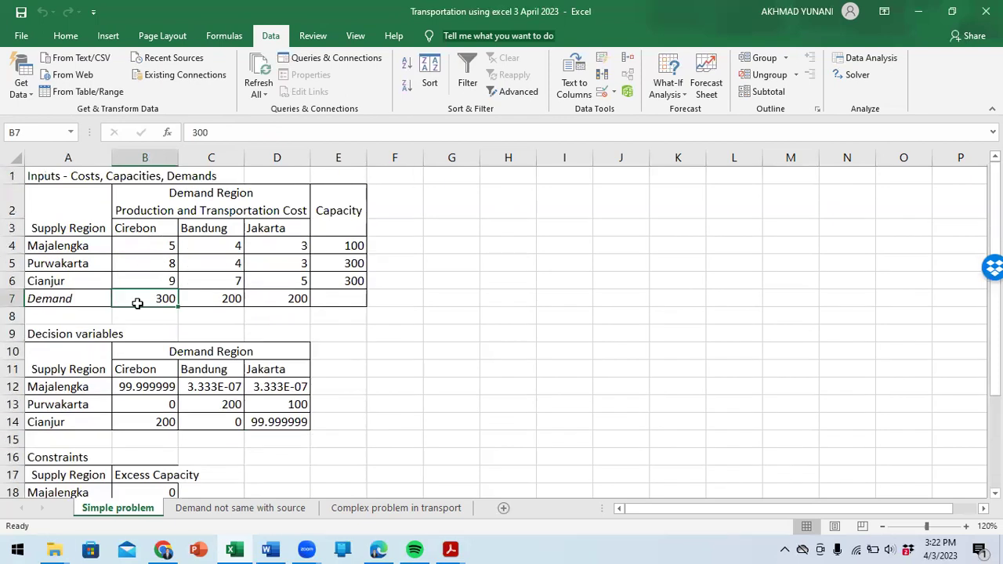
scroll(309, 361, down, 1)
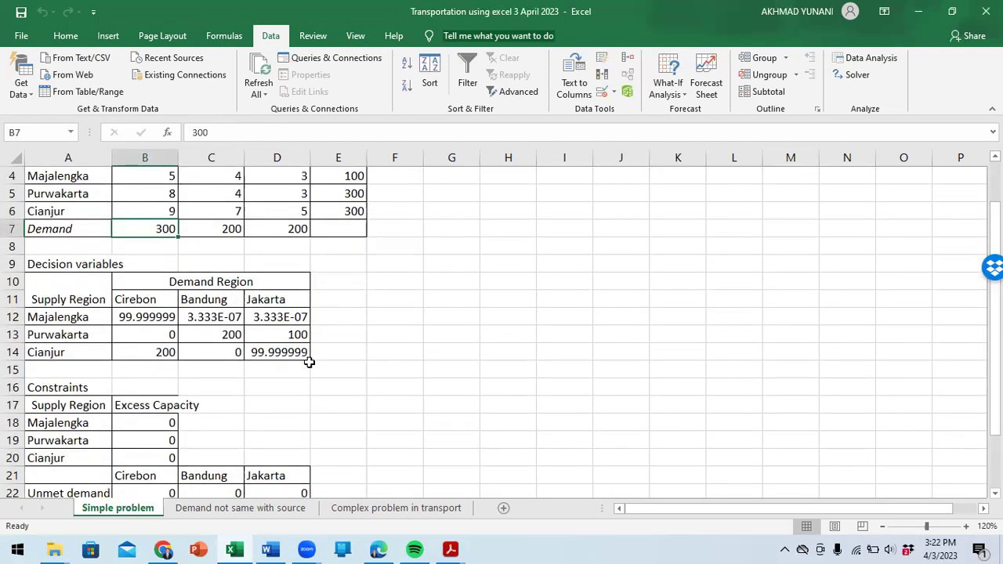
click(154, 316)
scroll(148, 317, down, 1)
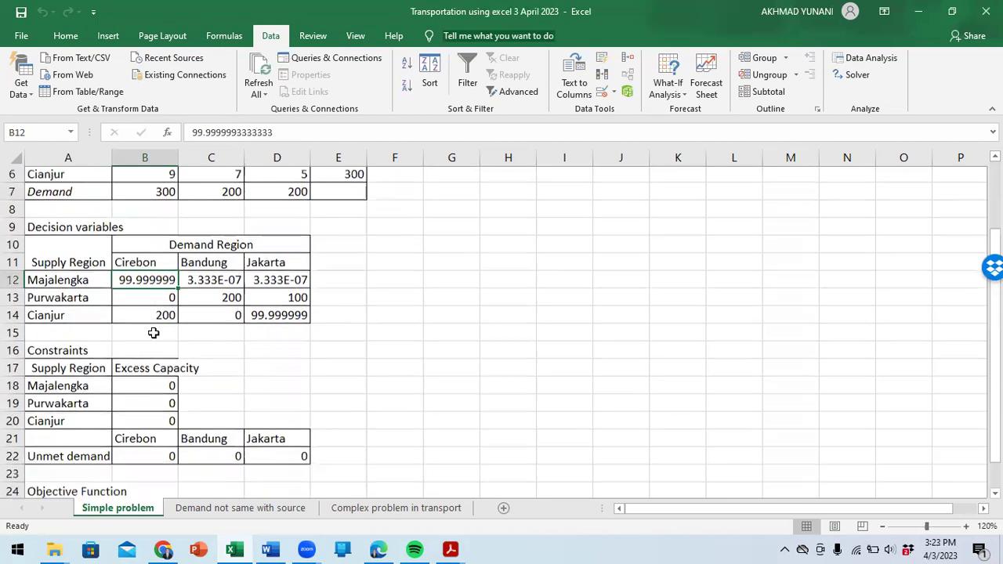
click(150, 299)
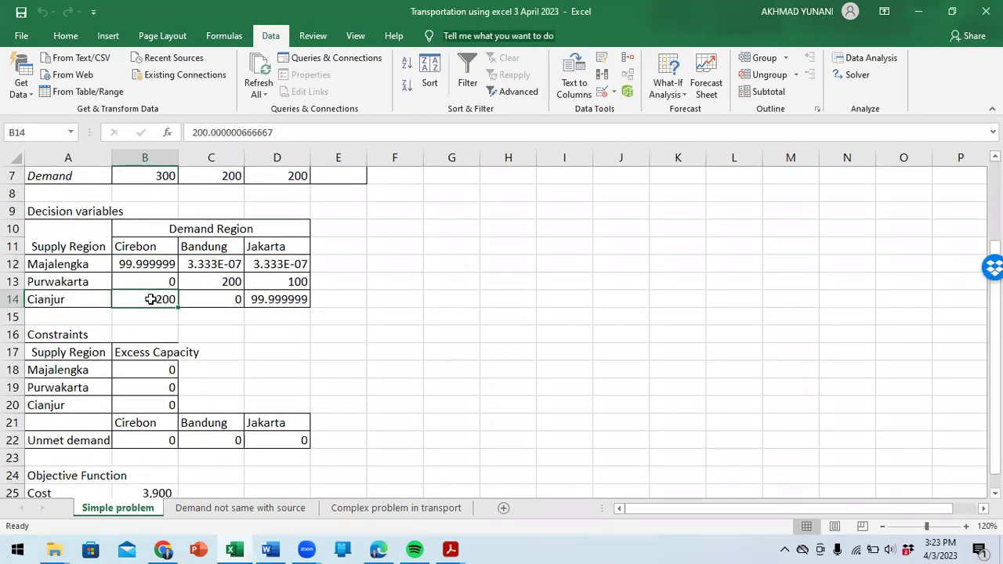
click(161, 440)
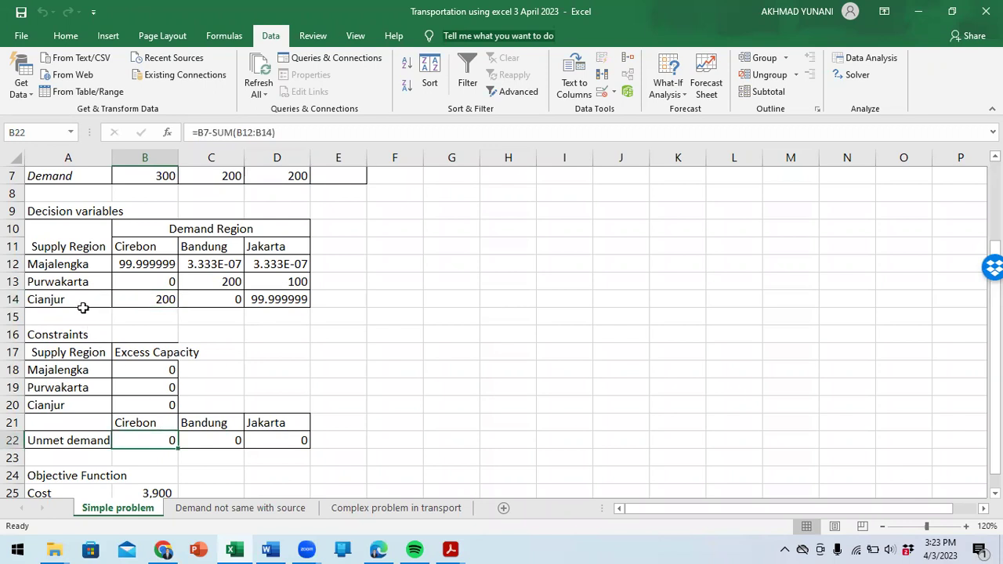
Check Bandung's demand in C7 against its shipment from Purwakarta in C13 and its unmet demand in C22
click(215, 277)
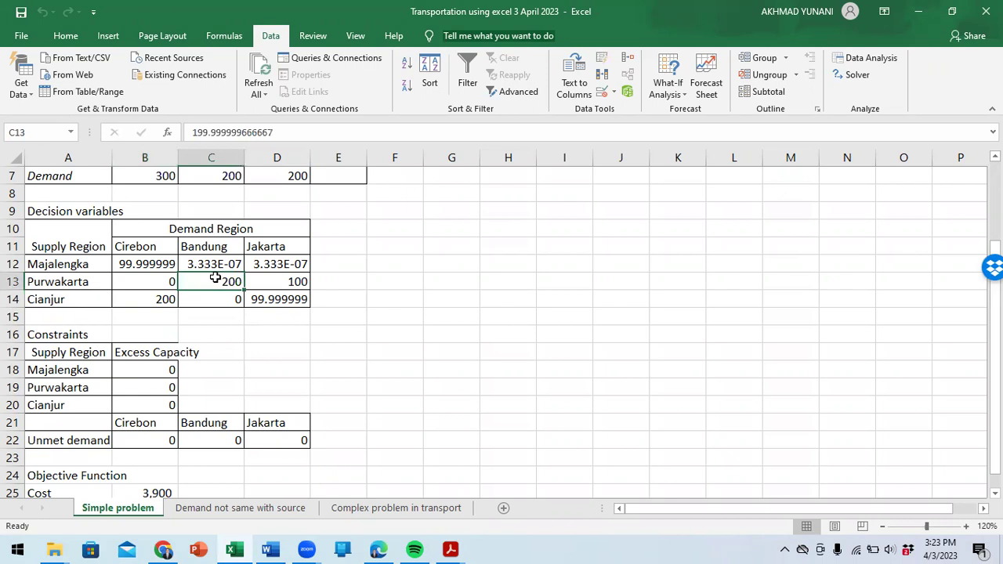
click(206, 180)
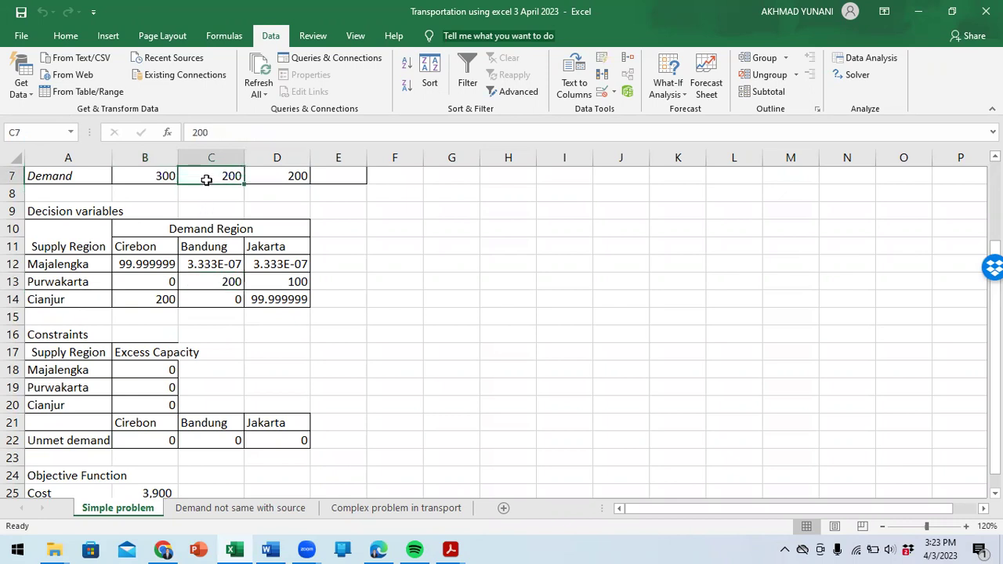
click(213, 441)
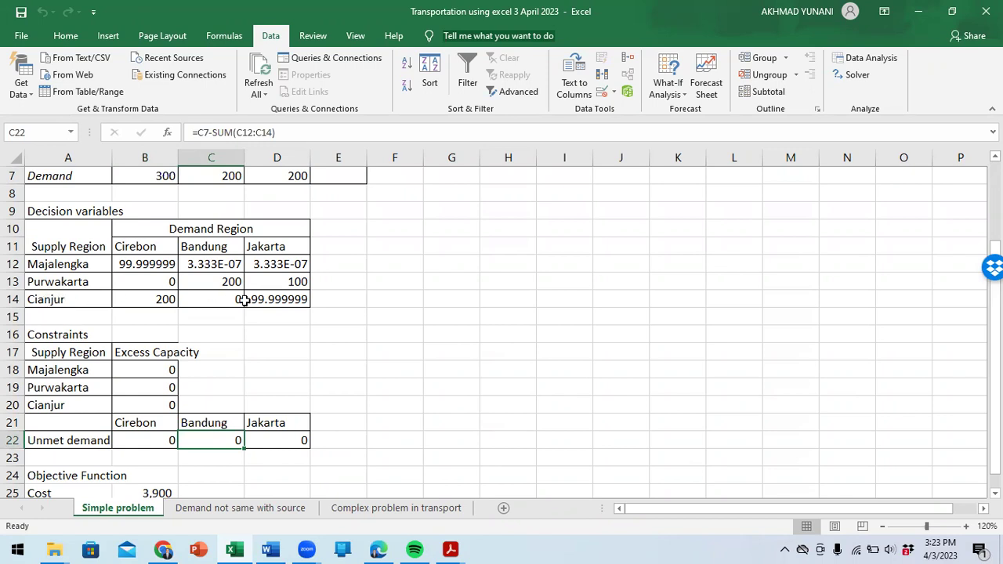
Check Jakarta's demand in D7 against its shipments from Purwakarta and Cianjur and its unmet demand in D22
click(280, 179)
click(278, 280)
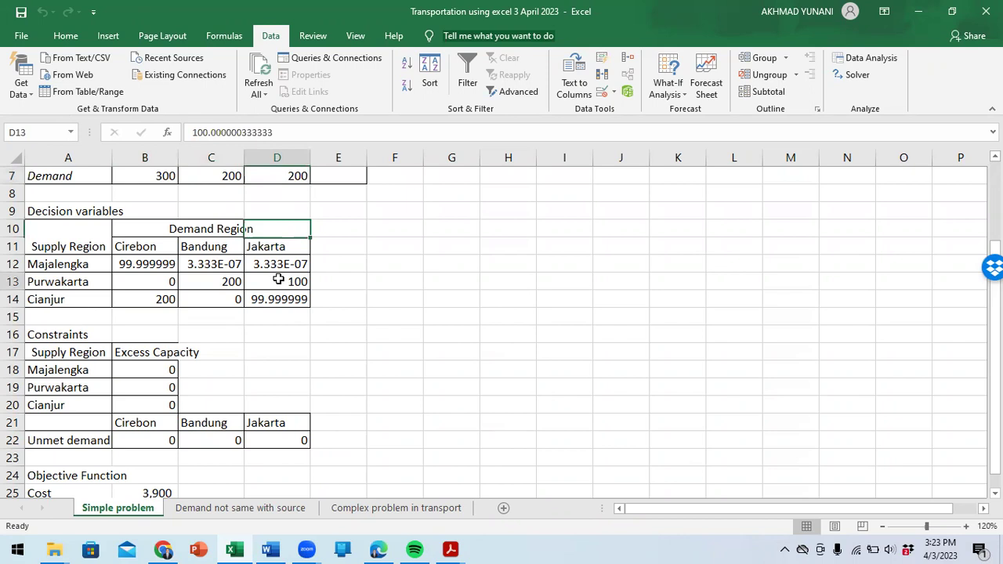
click(265, 299)
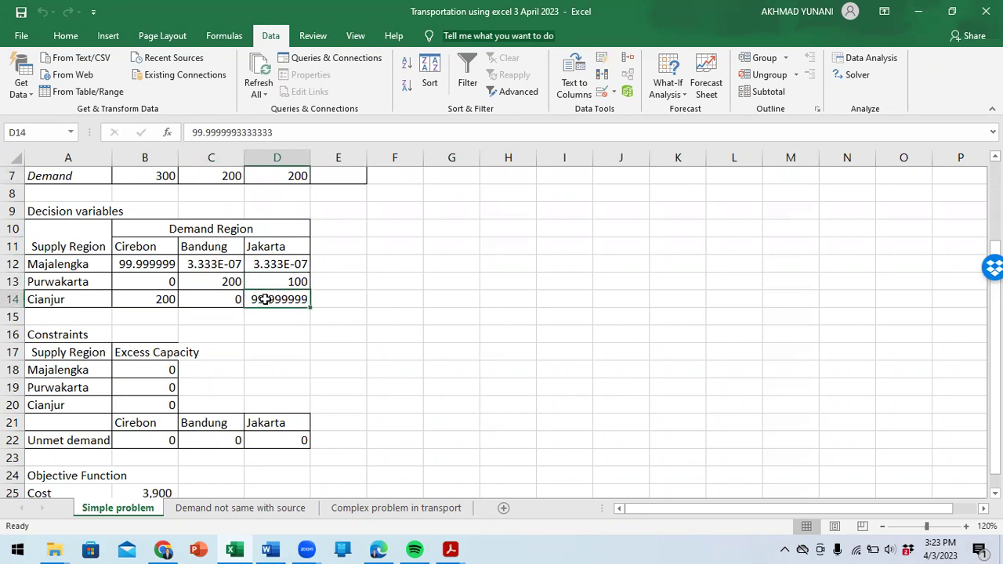
click(279, 441)
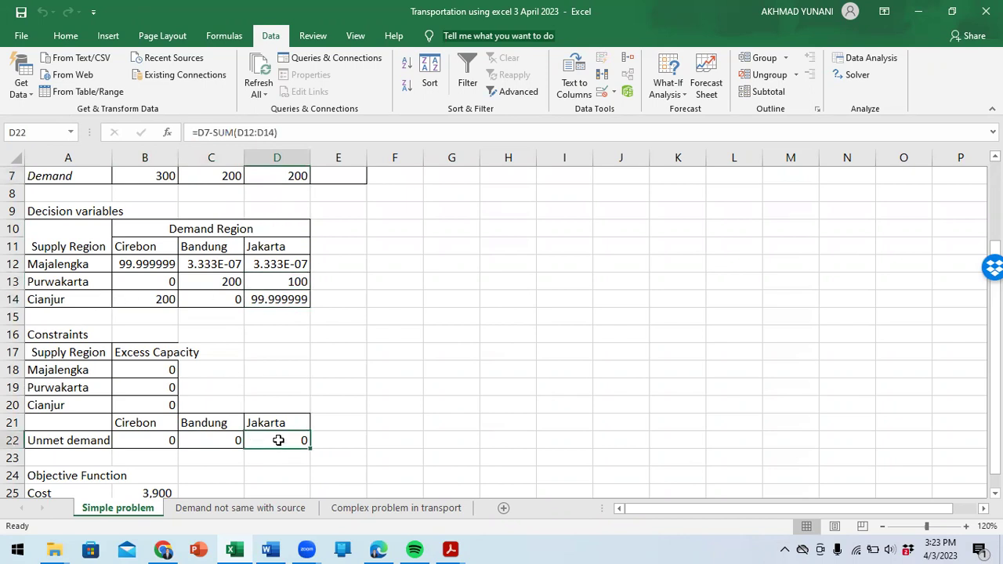
Review the total cost in B25 and save the workbook
scroll(278, 440, down, 1)
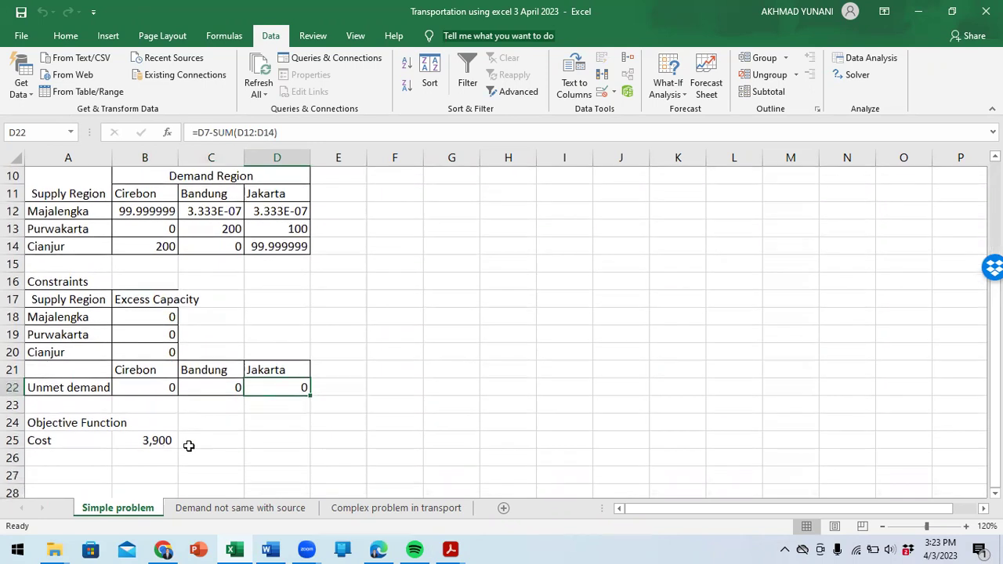
click(149, 443)
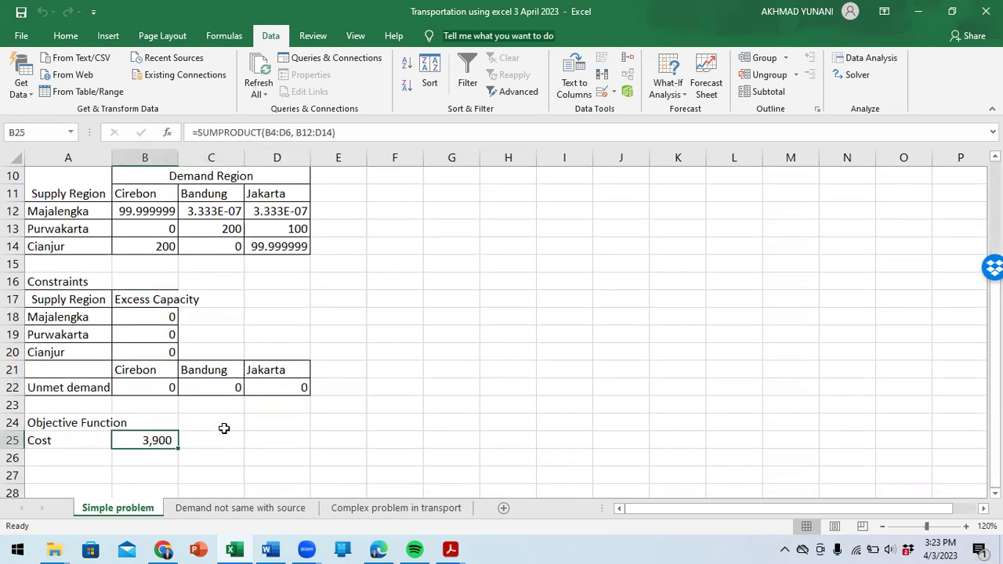
click(21, 11)
On the "Demand not same with source" sheet, compare the sum of capacities E4:E6 with the sum of demands B7:D7
click(227, 510)
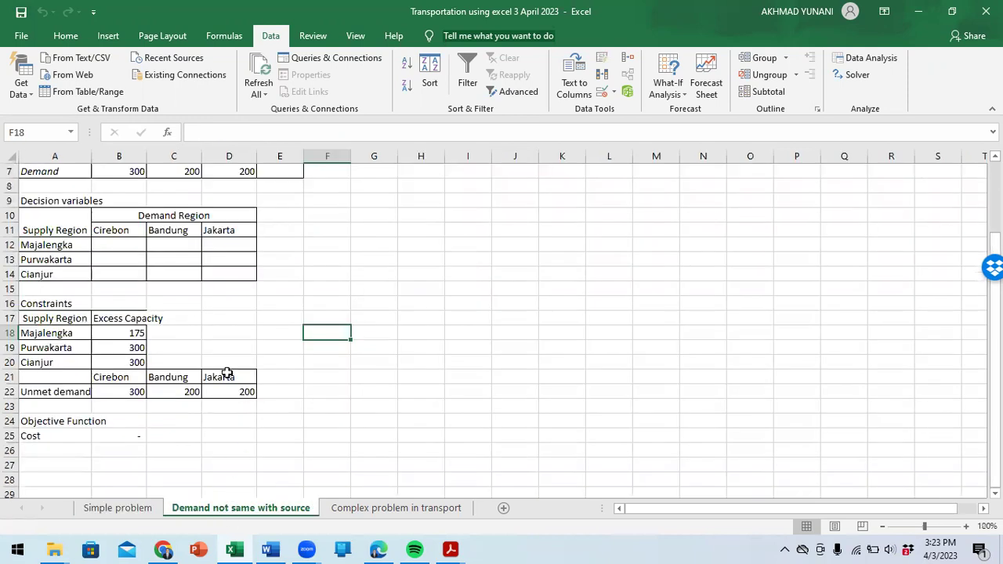
scroll(157, 318, up, 2)
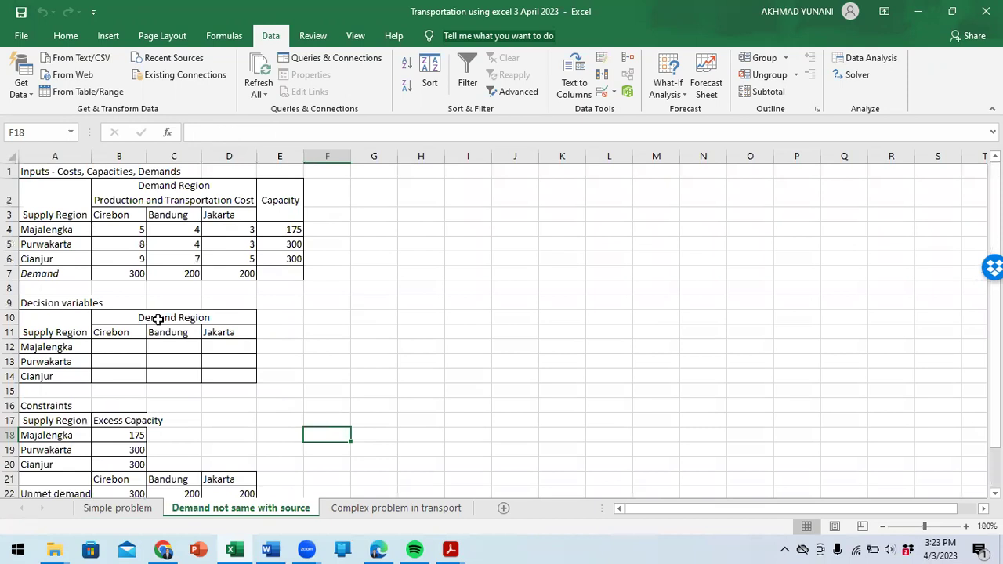
click(298, 229)
drag(298, 229, 302, 260)
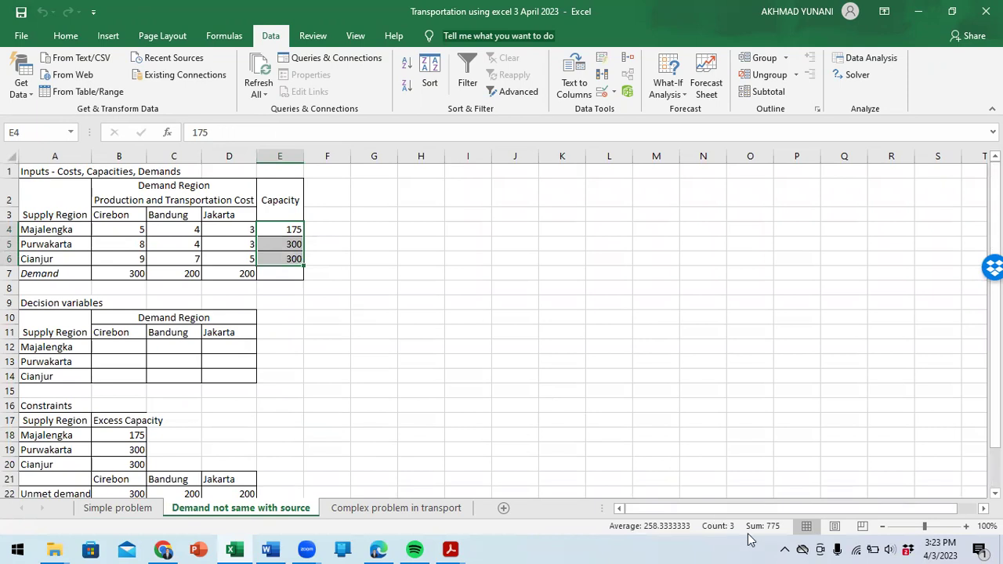
drag(125, 280, 227, 276)
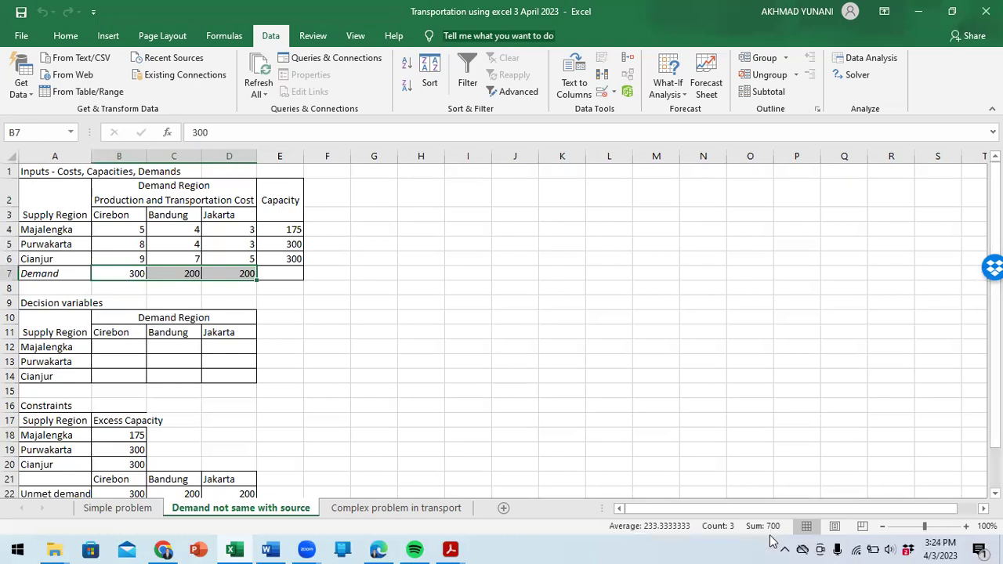
click(336, 265)
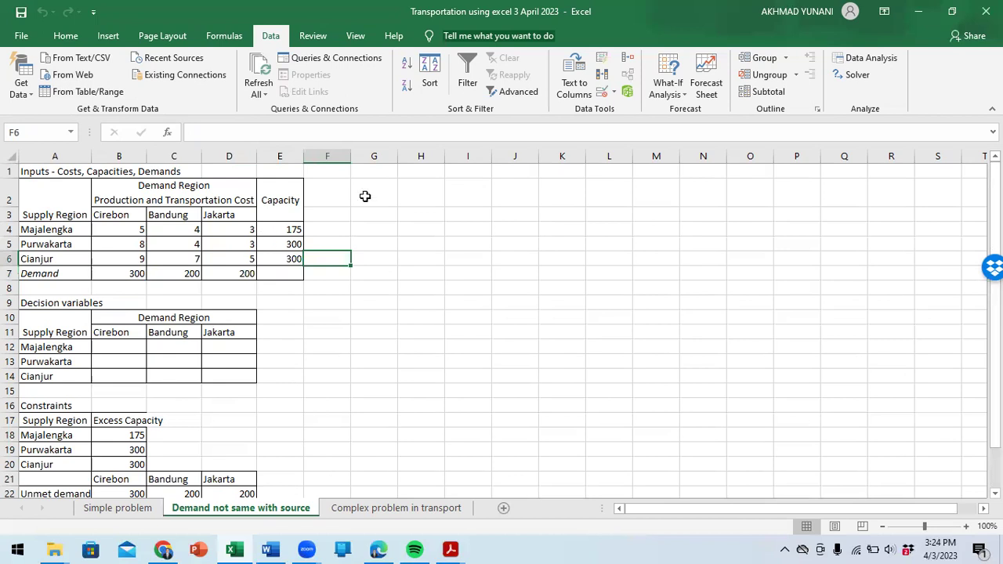
Start Solver for this sheet and set its objective to minimise the cost in B25
scroll(264, 353, down, 3)
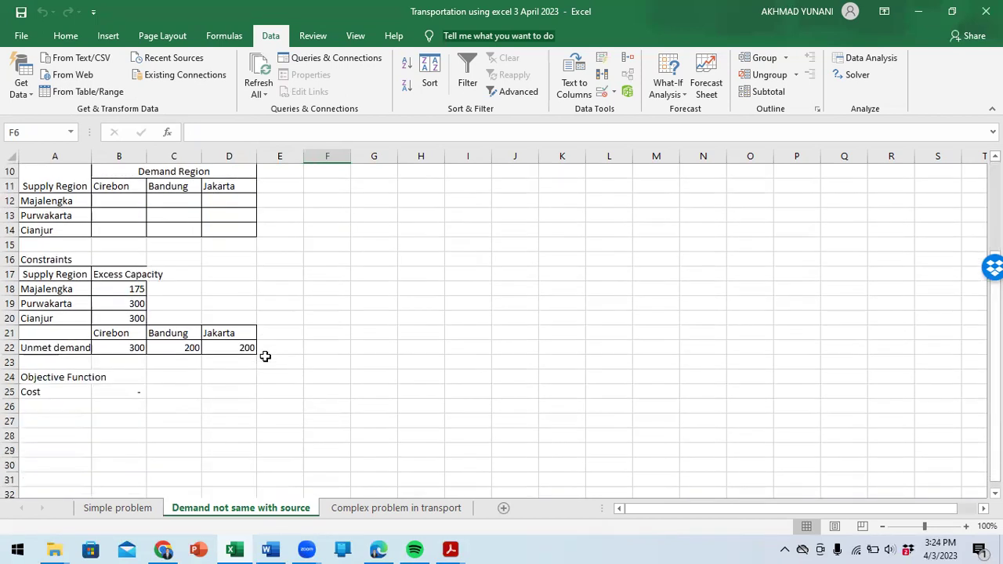
click(121, 391)
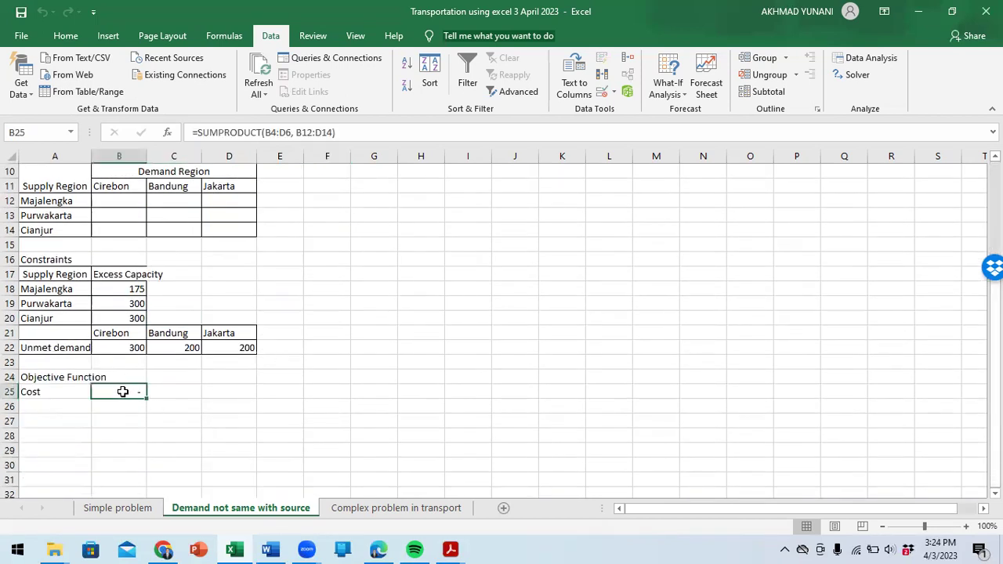
click(857, 76)
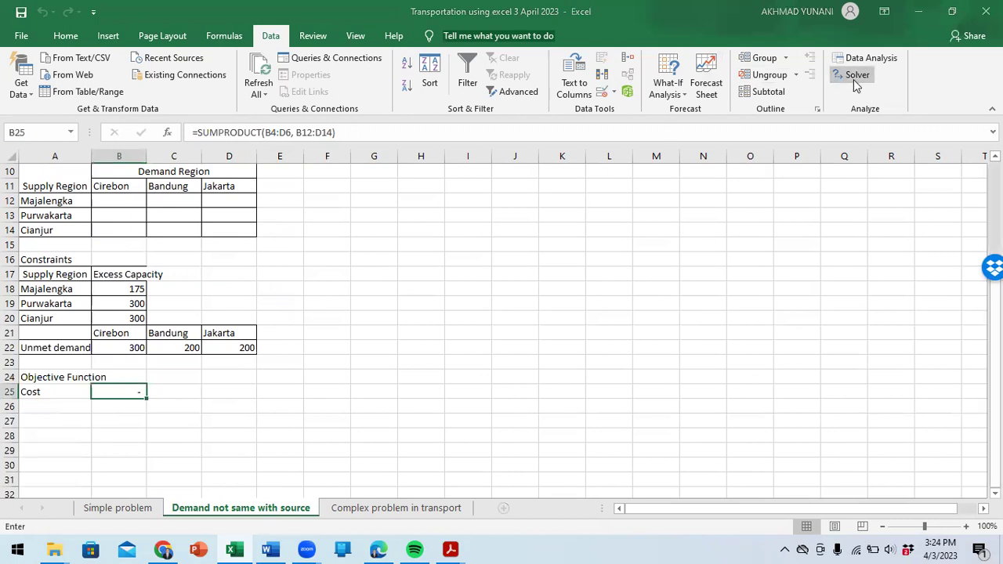
click(679, 124)
click(803, 95)
click(116, 398)
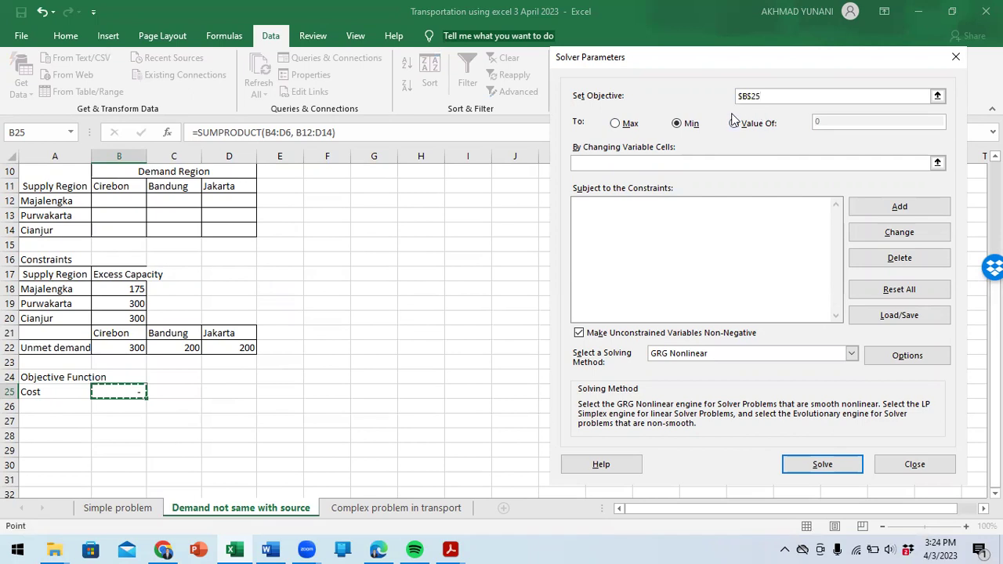
Set the Solver's changing variable cells to the decision variables B12:D14
click(589, 163)
click(116, 199)
drag(116, 200, 214, 229)
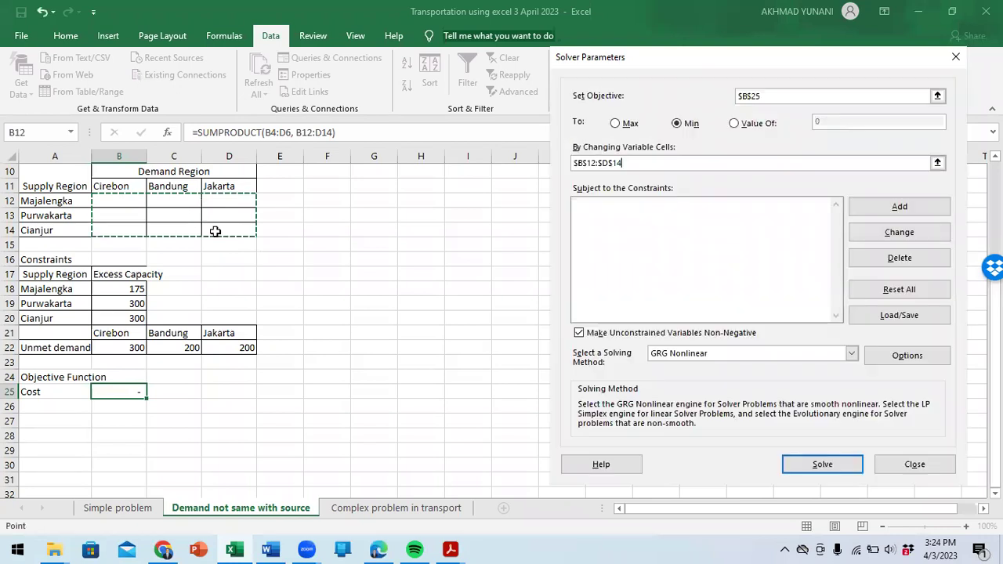
click(633, 222)
Add a Solver constraint requiring the excess capacity cells B18:B20 to be >= 0
click(900, 206)
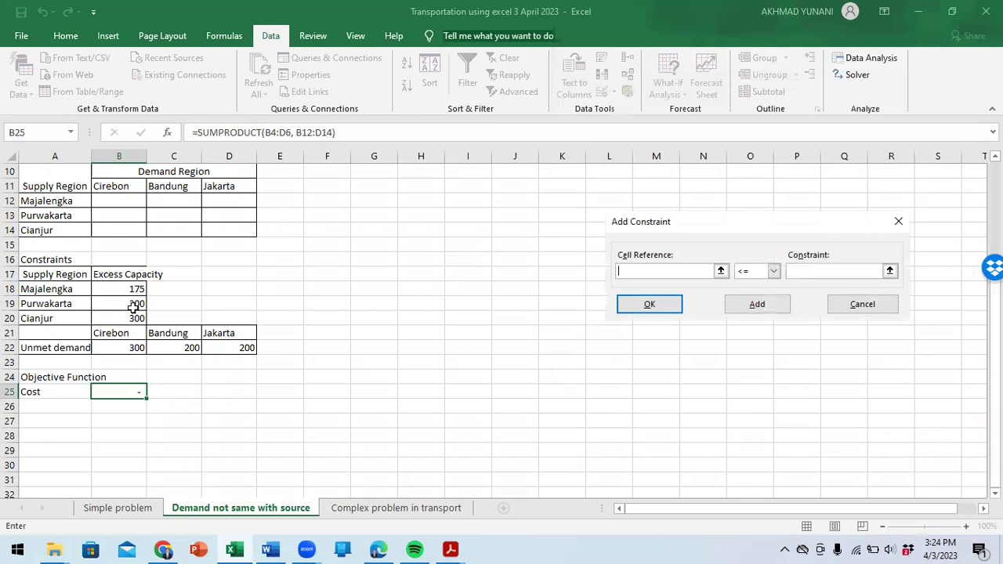
drag(126, 282, 128, 316)
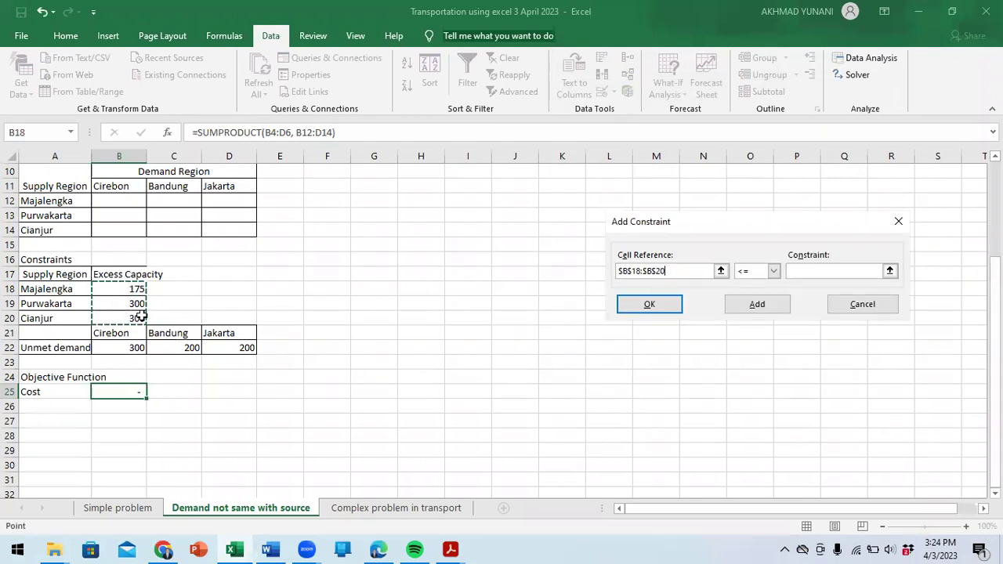
click(774, 271)
click(757, 307)
click(806, 279)
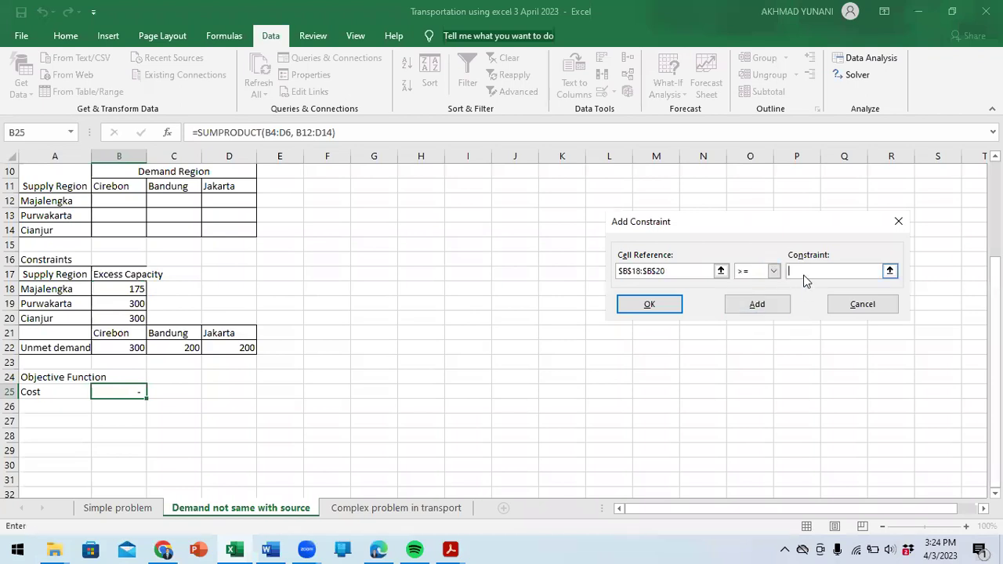
click(780, 306)
Add a Solver constraint setting the unmet demand cells B22:D22 equal to 0, and return to the Solver parameters
drag(118, 348, 216, 345)
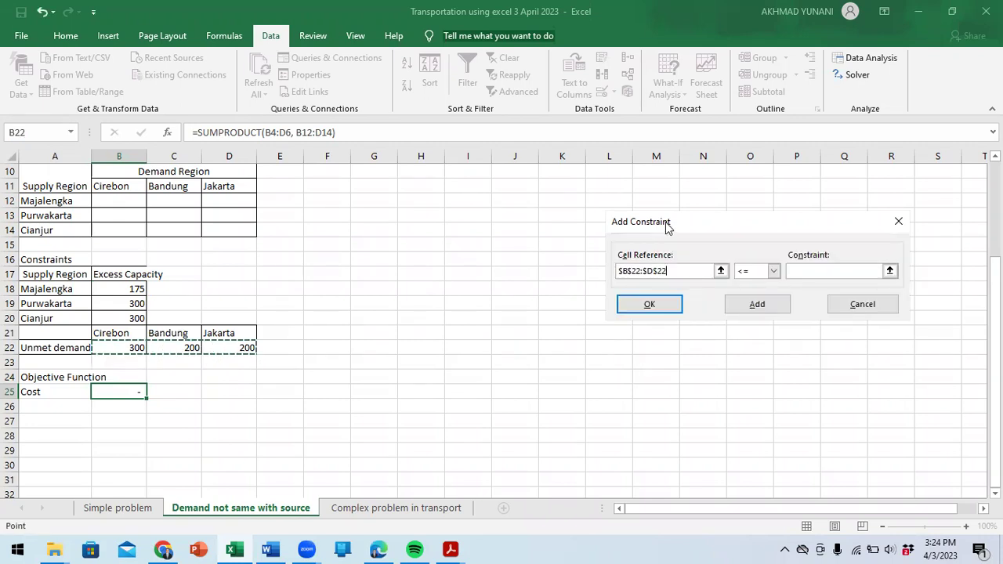
click(774, 271)
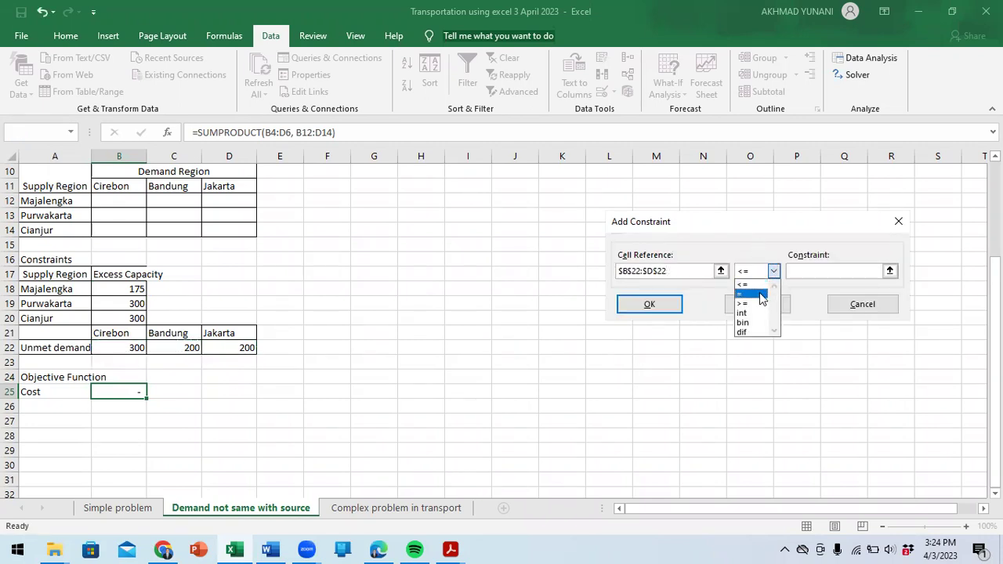
click(761, 295)
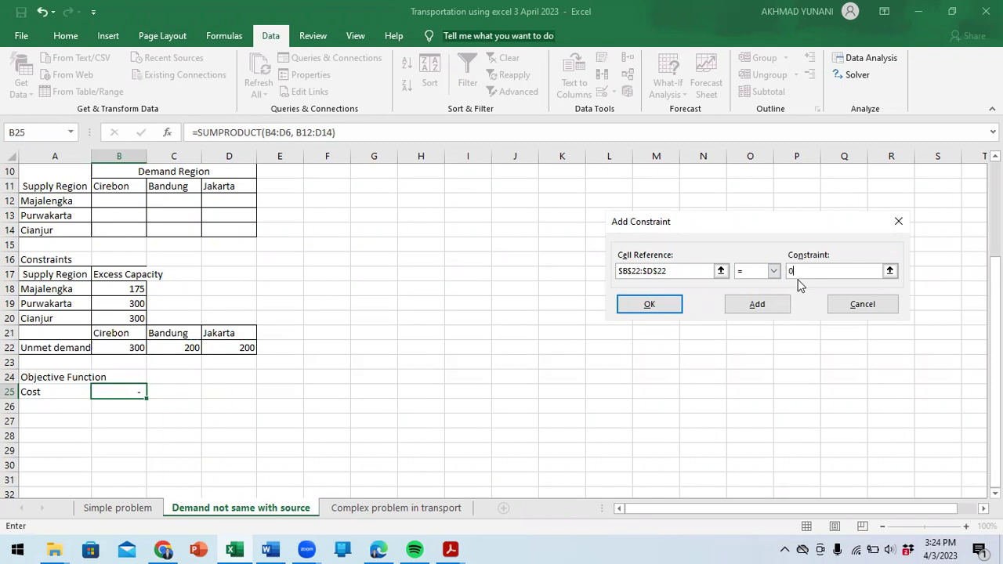
click(773, 308)
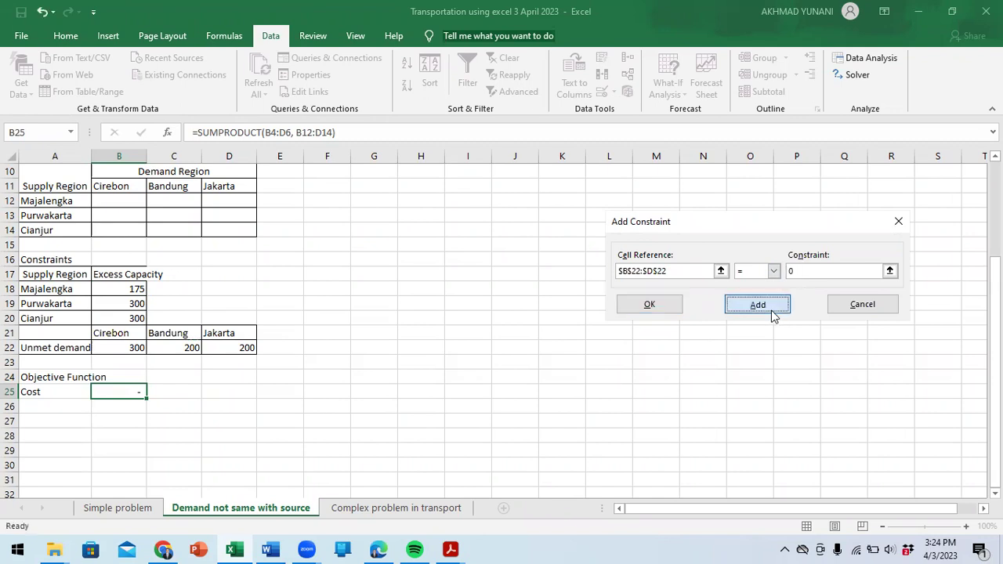
click(841, 307)
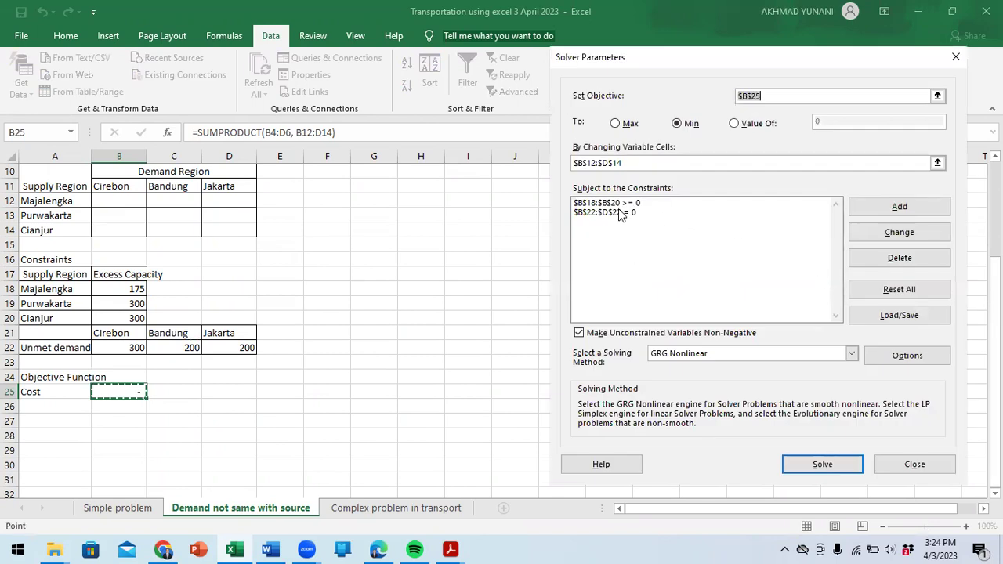
Solve the model with GRG Nonlinear and keep the Solver solution
click(822, 465)
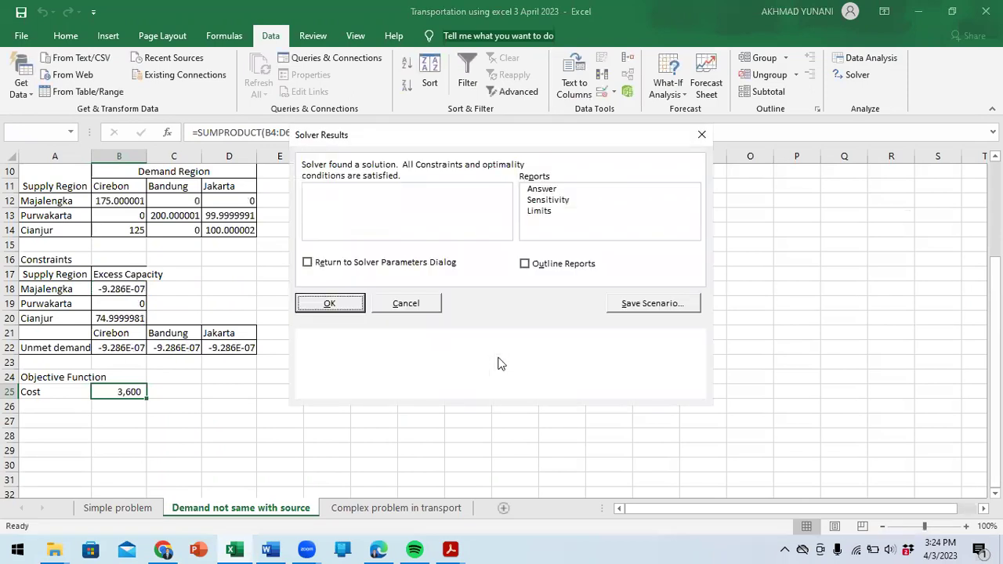
click(337, 304)
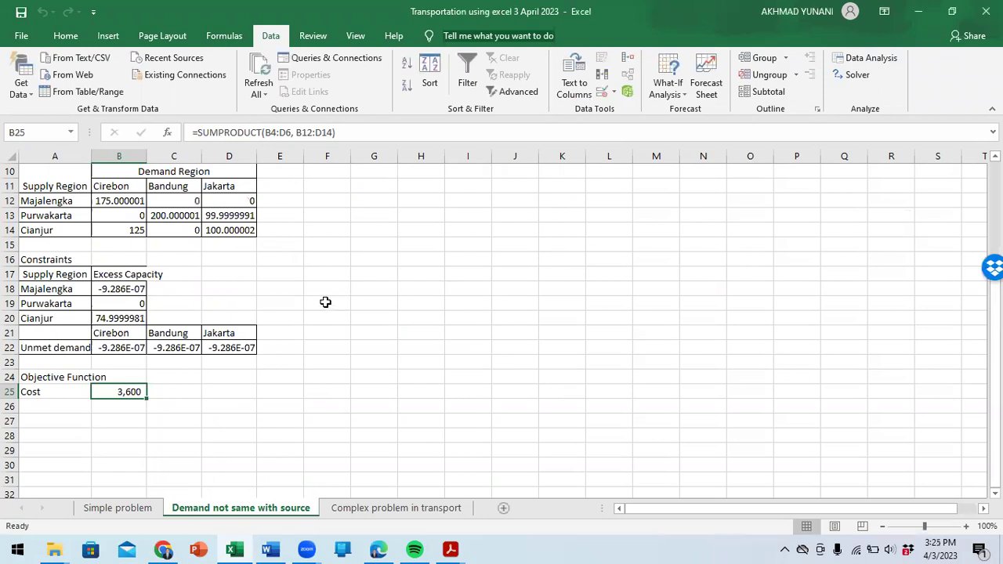
Compare Majalengka's solved shipment to Cirebon in B12 with its capacity in E4 and its excess capacity in B18
scroll(325, 301, up, 2)
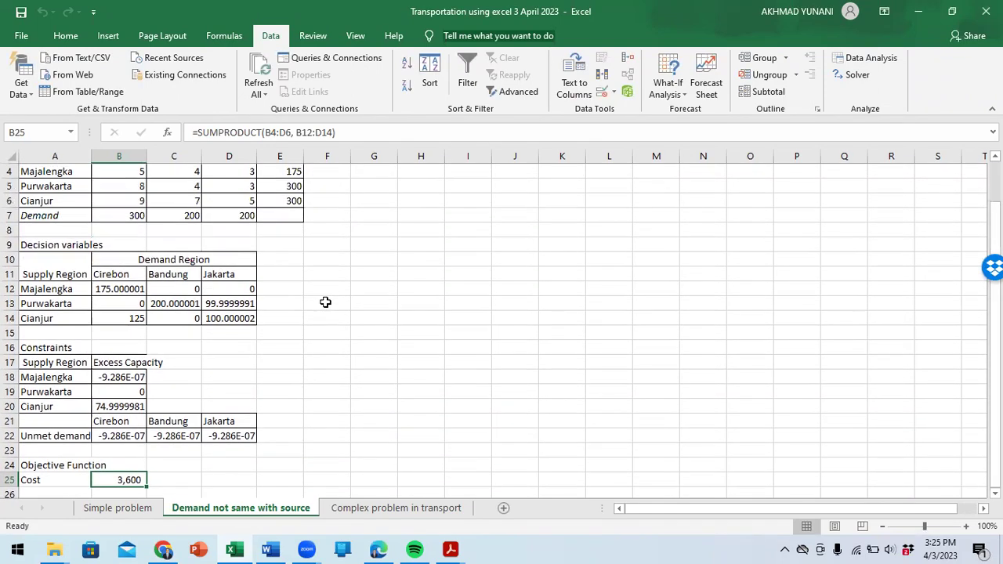
scroll(325, 302, up, 1)
scroll(325, 302, down, 1)
click(115, 289)
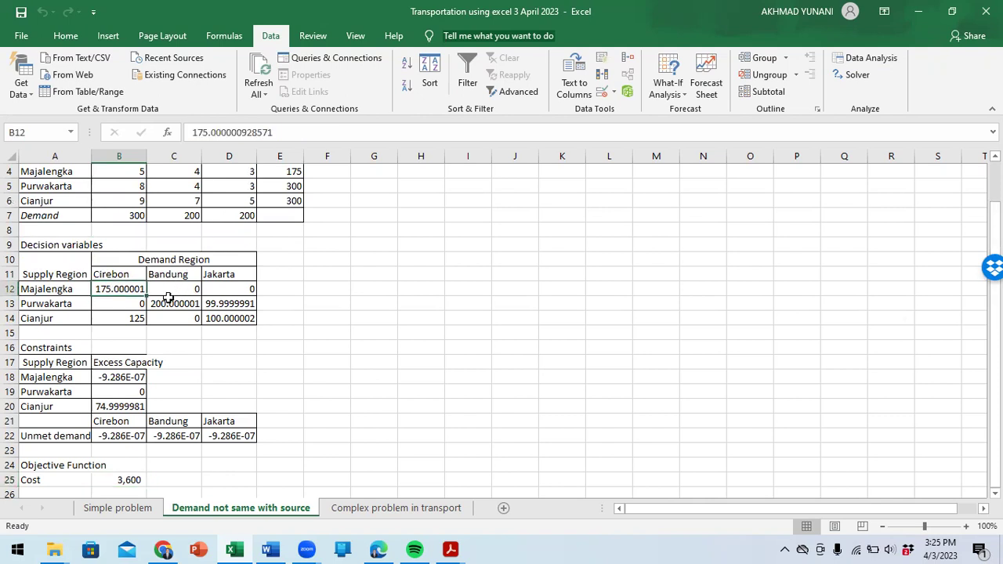
click(111, 377)
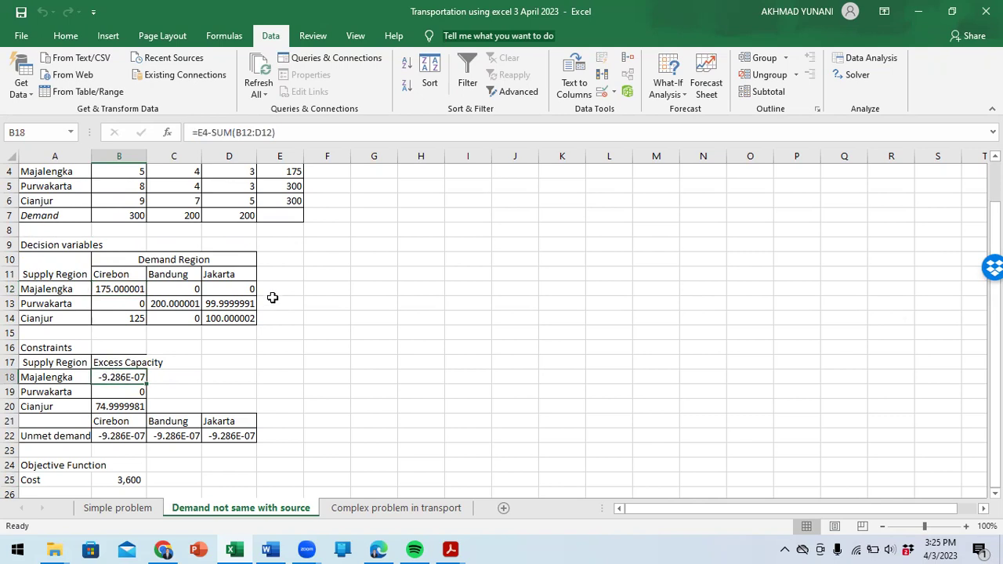
Compare Purwakarta's capacity in E5 with its solved shipments in C13 and D13 and its excess capacity in B19
scroll(273, 298, up, 1)
click(296, 245)
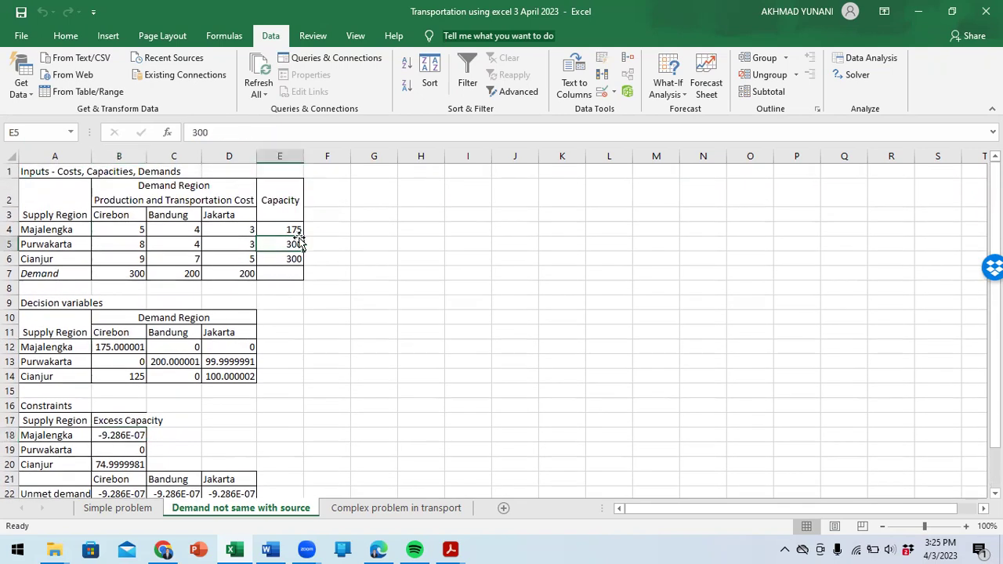
scroll(336, 328, down, 1)
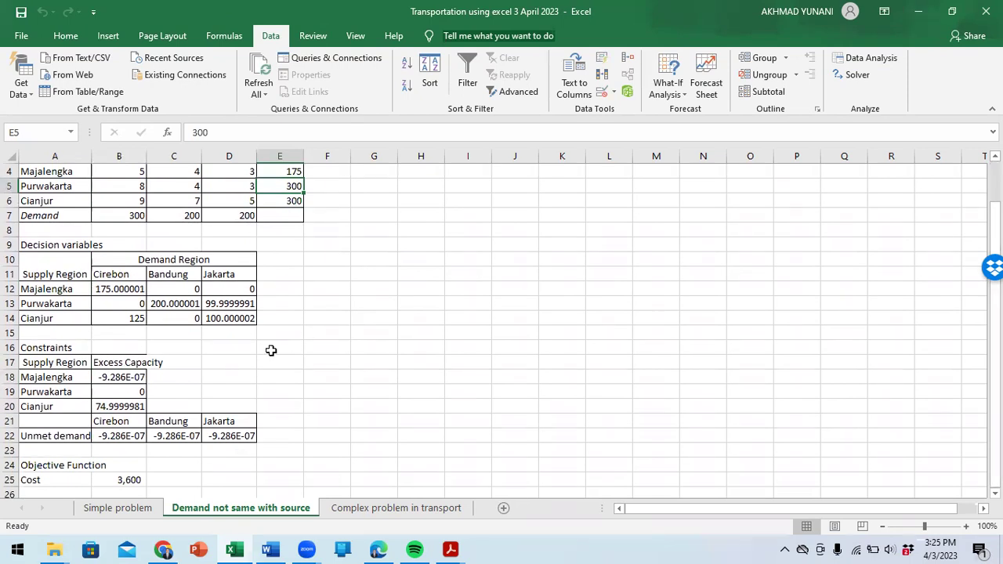
click(173, 303)
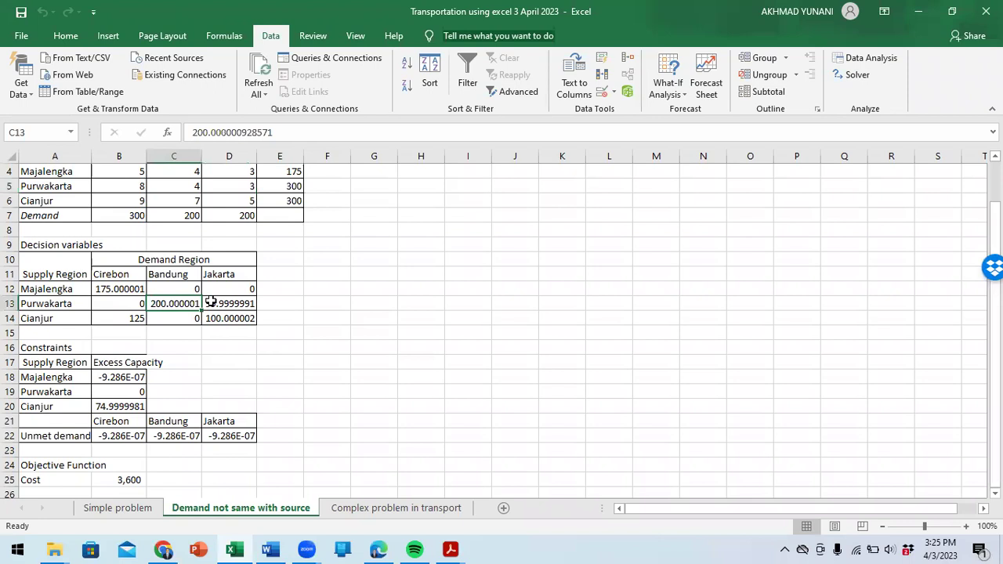
click(220, 304)
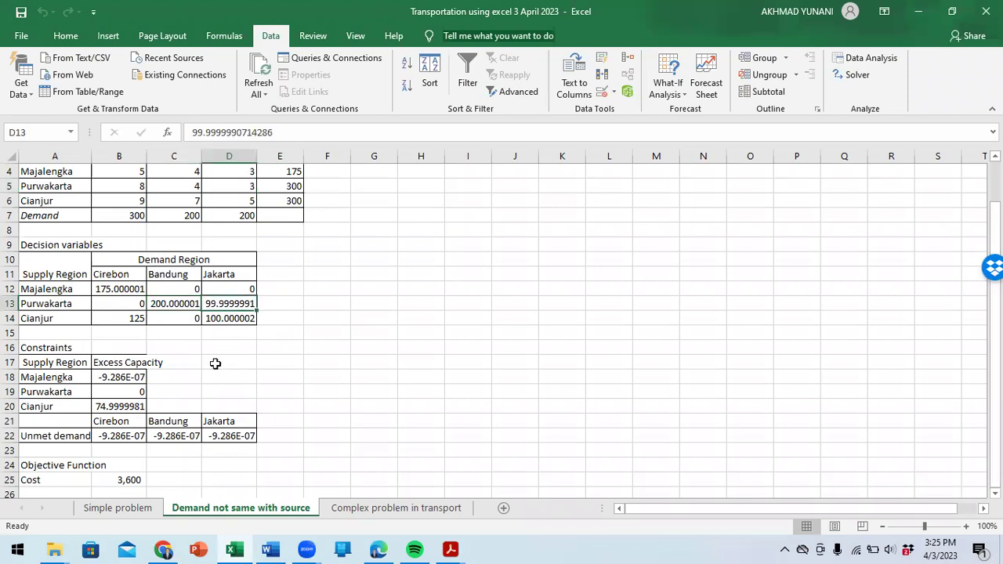
click(137, 392)
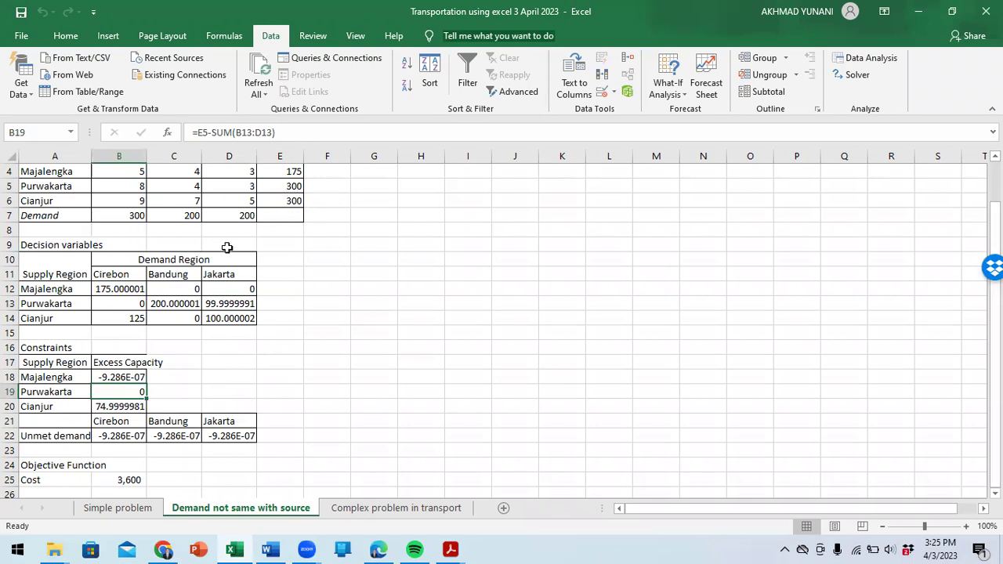
Check Cianjur's solved shipments to Cirebon in B14 and Jakarta in D14 against its excess capacity in B20
click(120, 319)
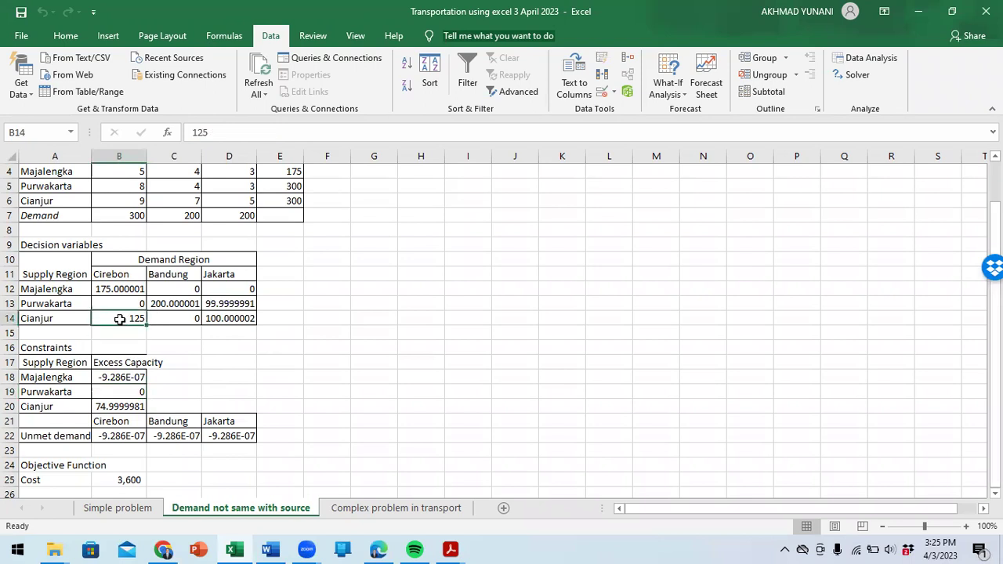
click(235, 323)
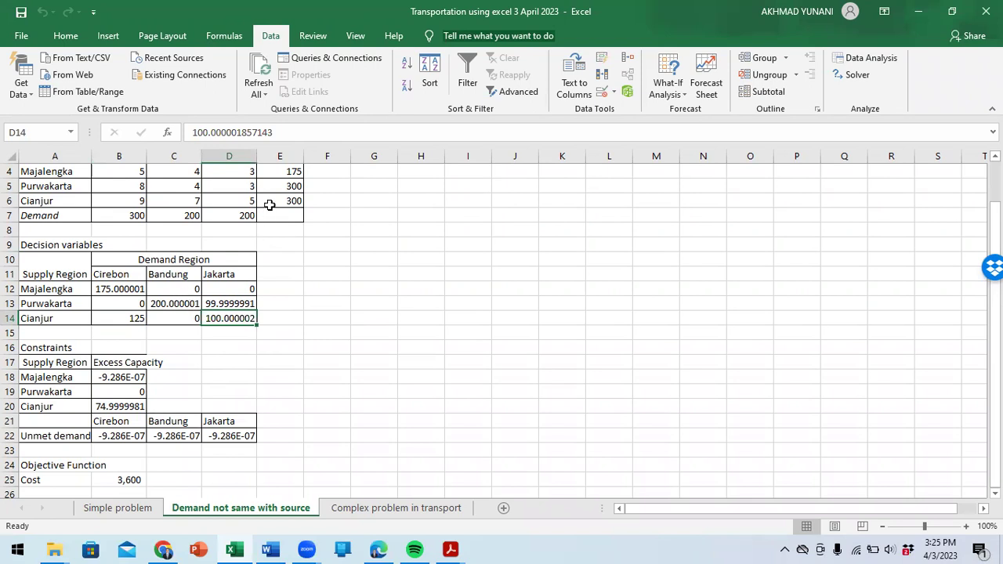
click(133, 406)
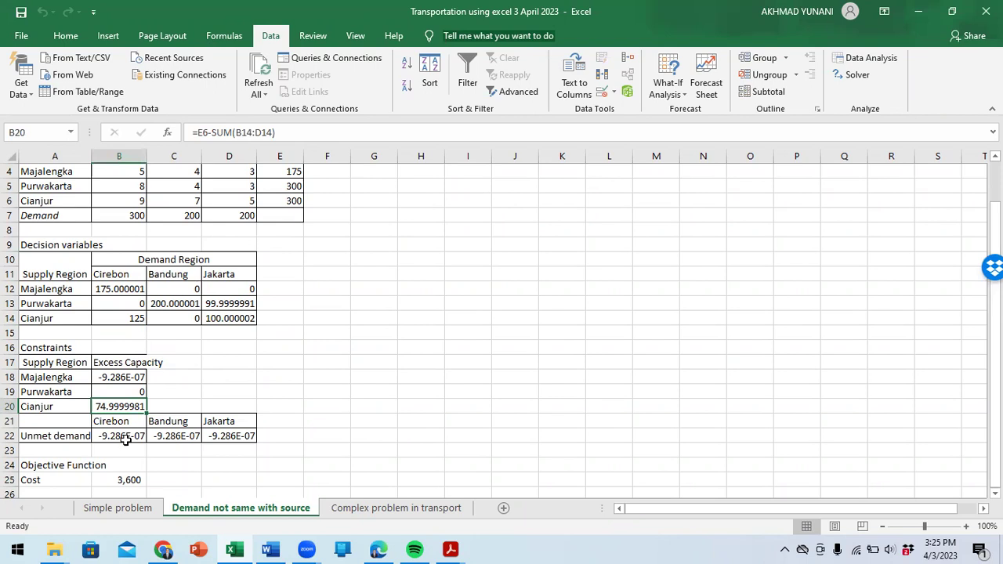
Check the unmet demand in B22:D22 and the total cost in B25, and save the workbook
click(124, 437)
click(239, 442)
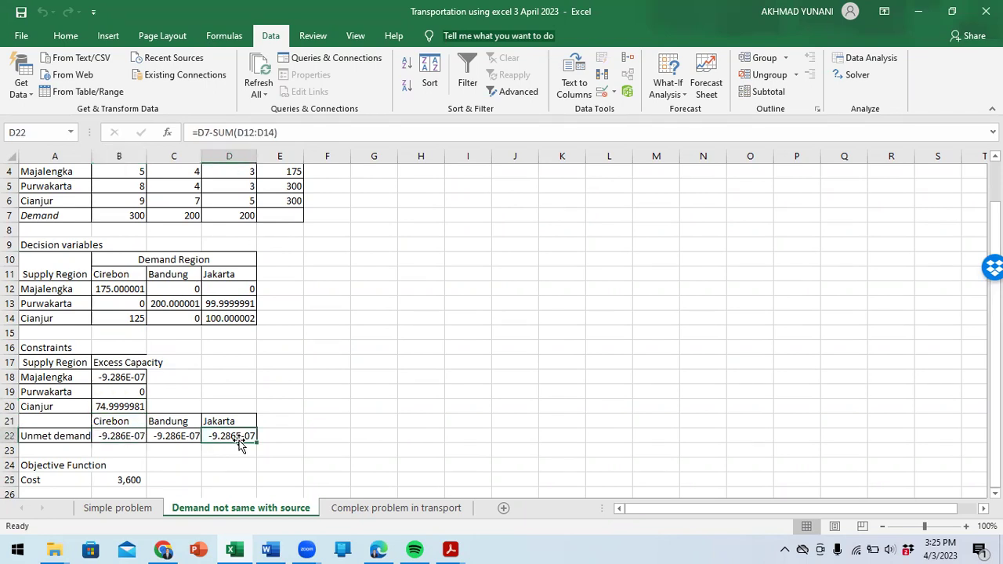
click(131, 479)
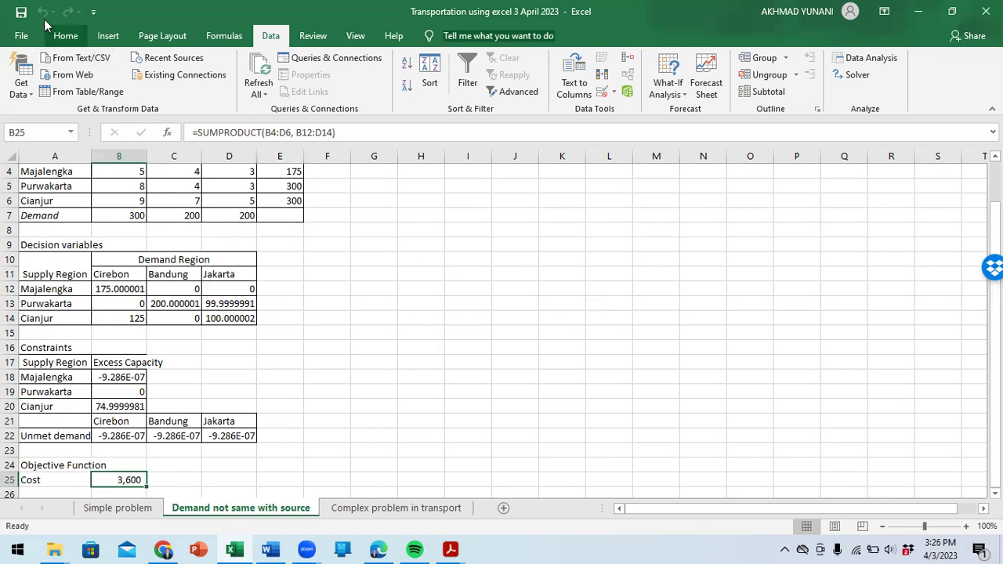
click(21, 13)
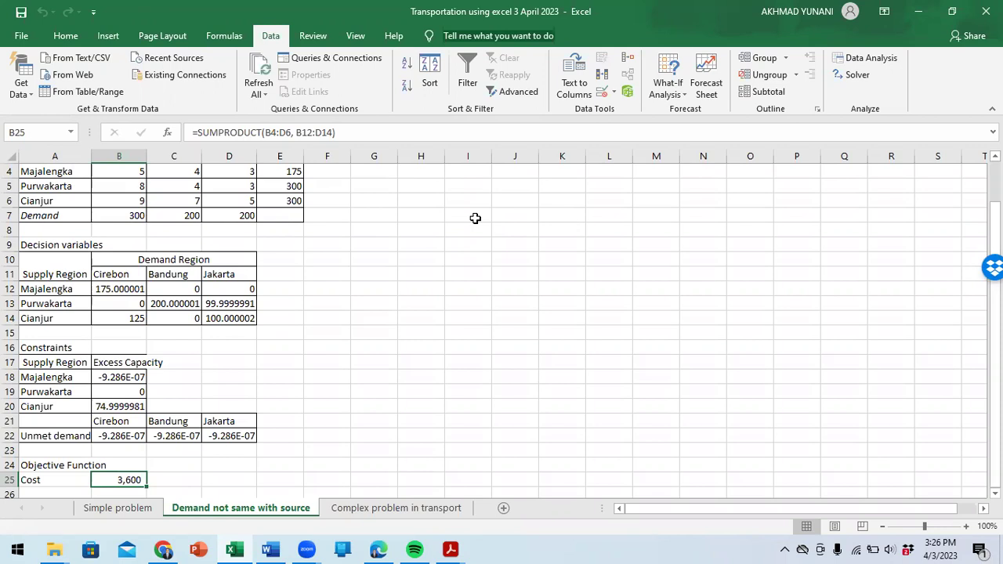
Review the Solver objective, variable cells and constraints, and close the parameters without solving again
click(856, 76)
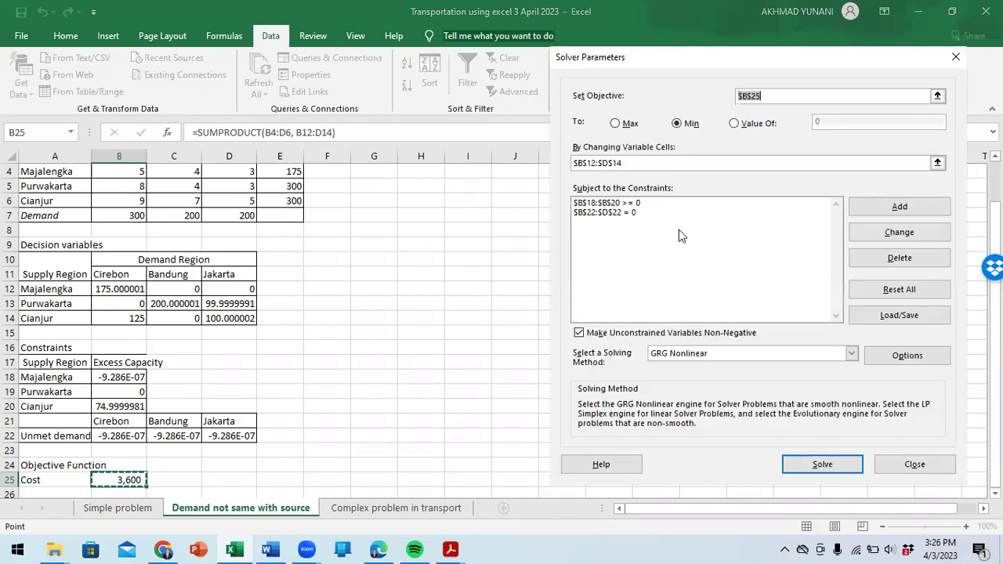
click(917, 465)
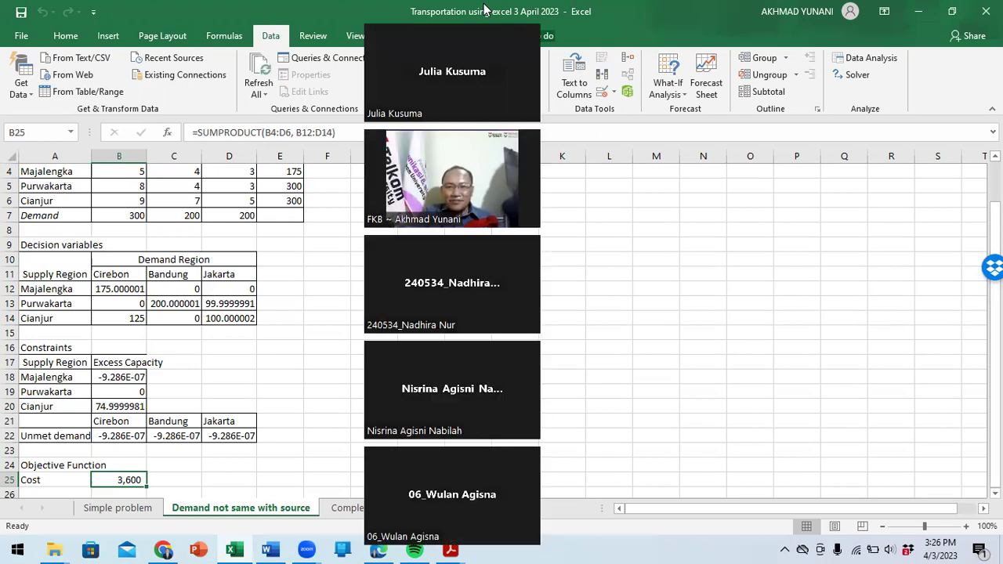
drag(493, 166, 890, 138)
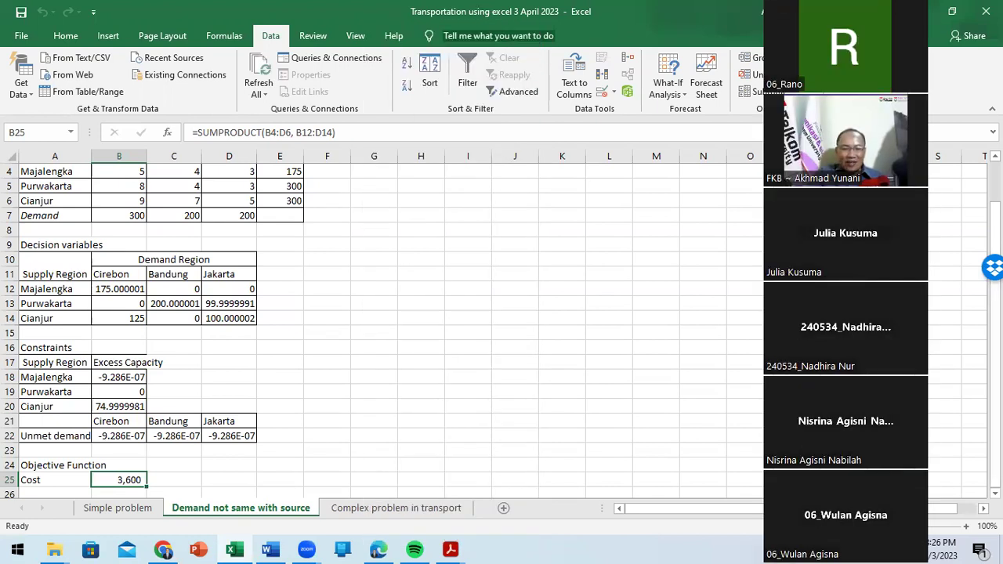
click(343, 283)
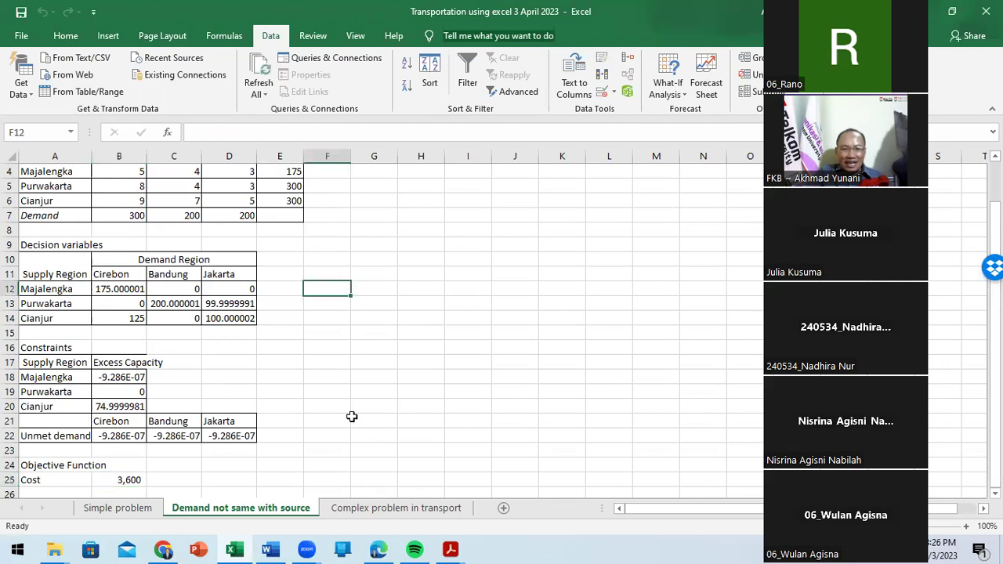
Switch to the Complex problem in transport sheet and go through the supply regions Gresik to Indramayu in A4:A8
click(333, 509)
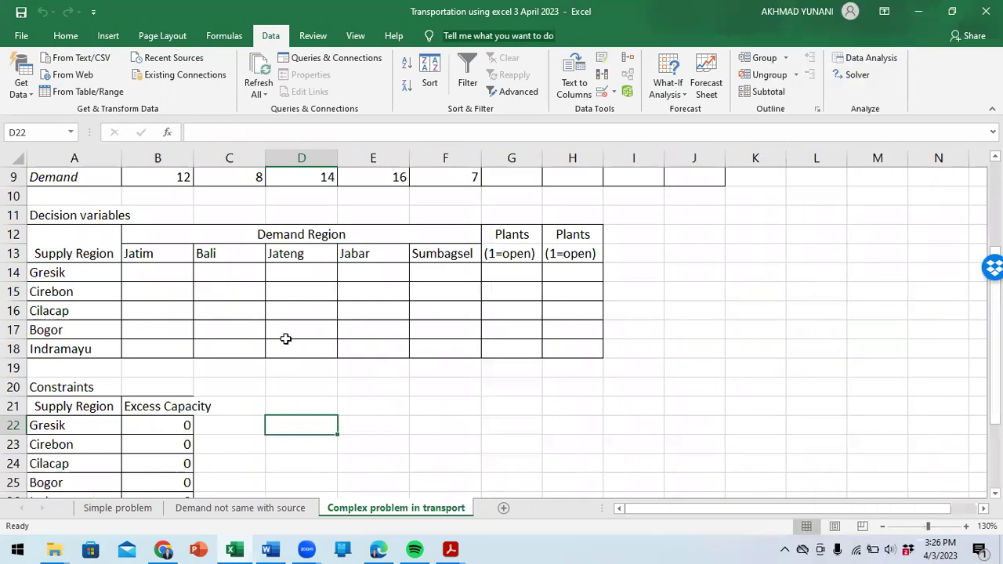
scroll(286, 338, up, 3)
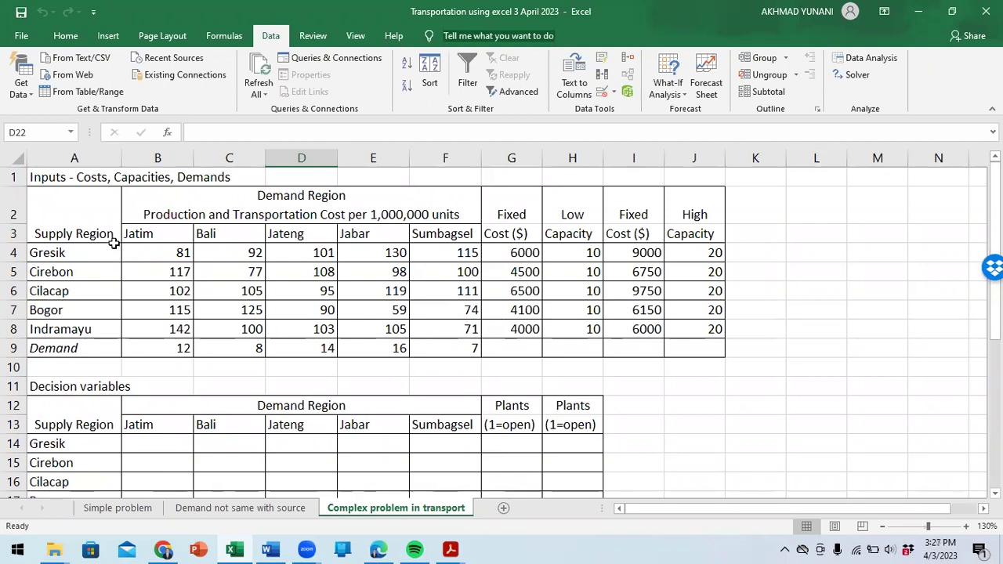
click(46, 251)
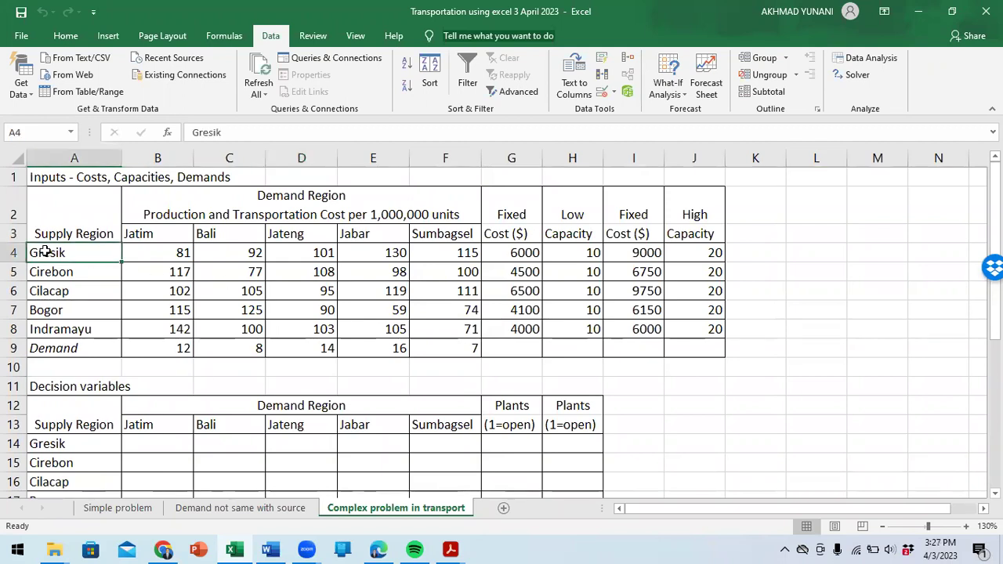
click(62, 272)
click(62, 289)
click(51, 310)
click(57, 329)
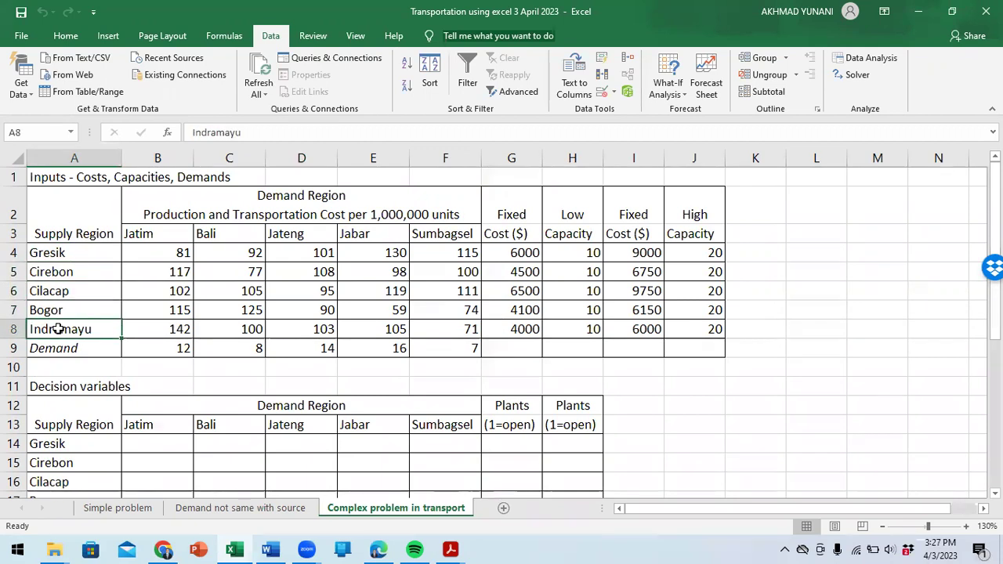
Go through the demand regions Jatim to Sumbagsel in B3:F3 and the low and high capacity columns H and J
click(182, 231)
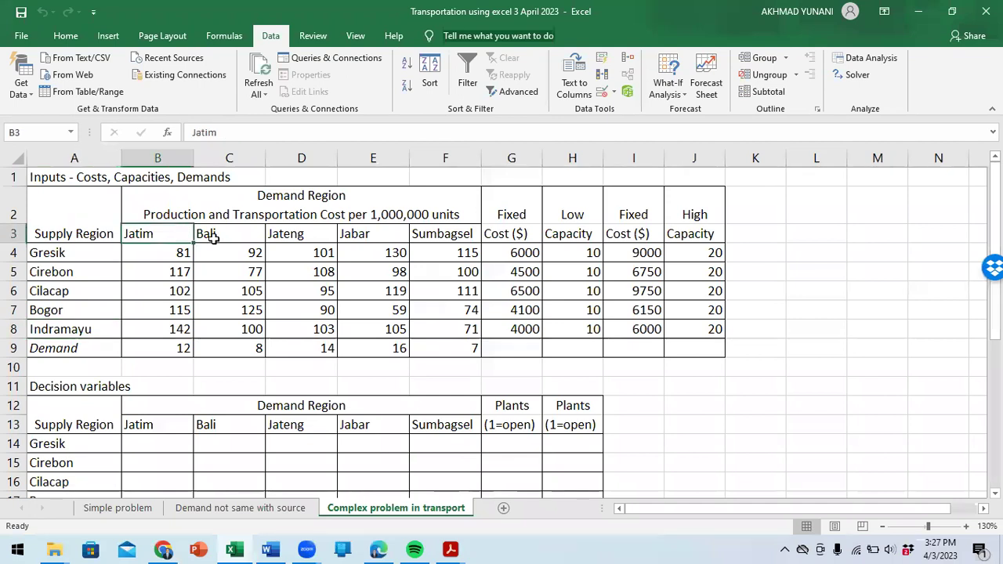
click(212, 236)
click(318, 228)
click(384, 230)
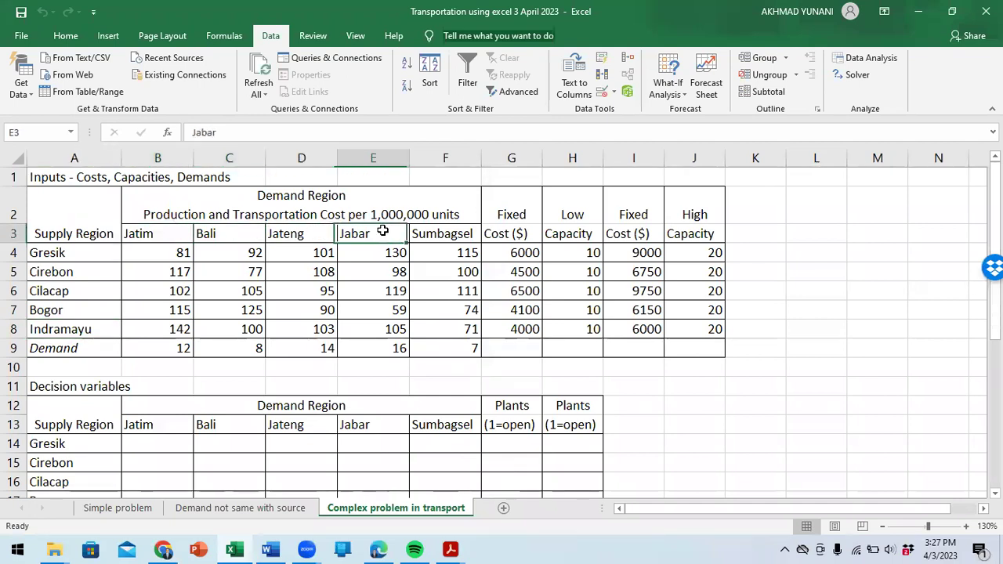
click(442, 232)
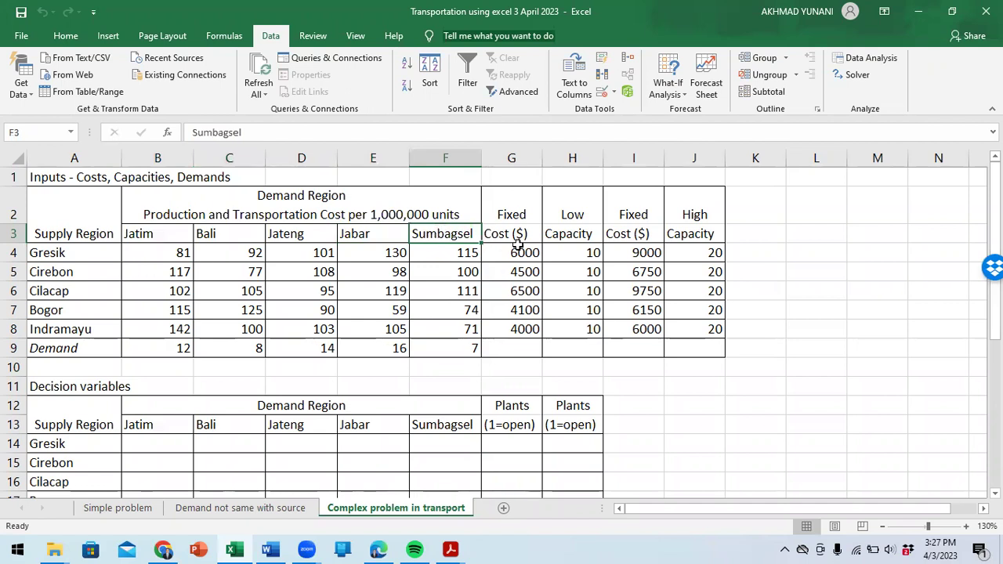
click(577, 216)
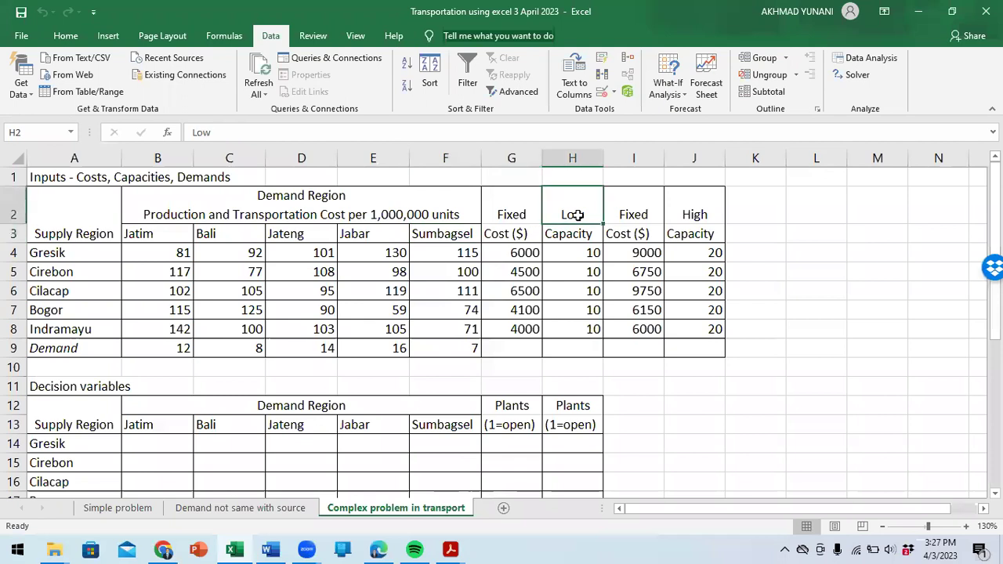
click(683, 210)
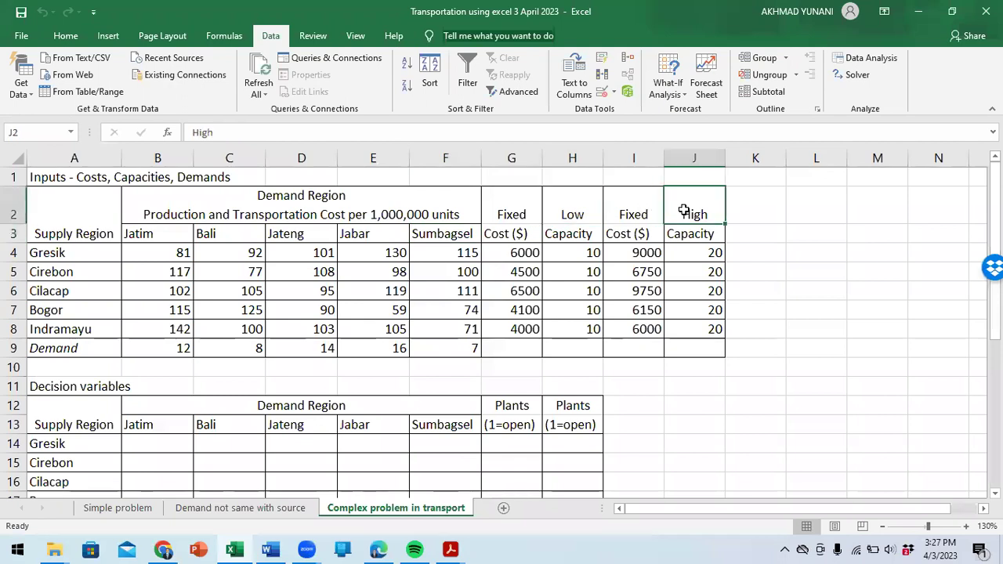